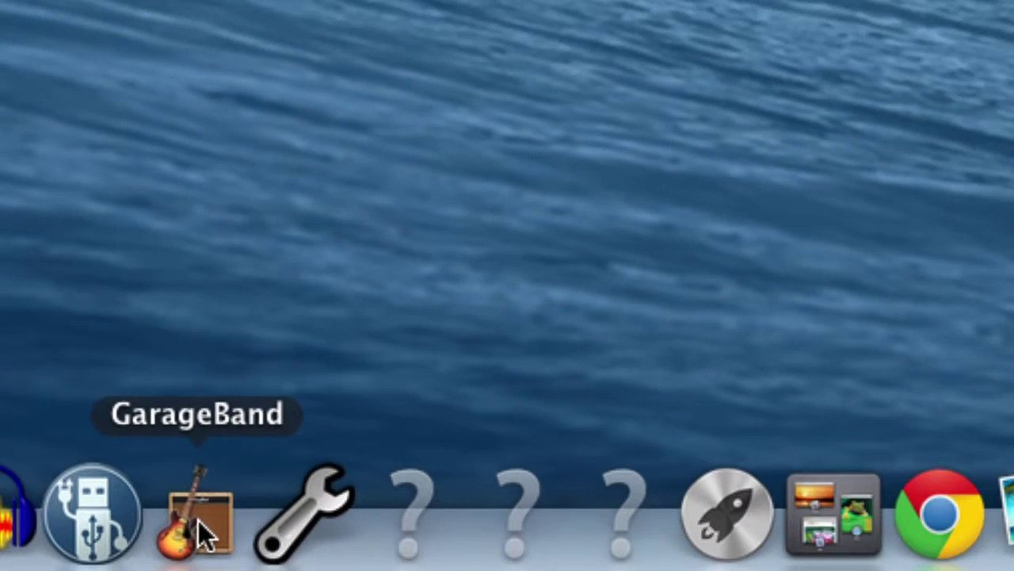
# - Launch GarageBand and look through the new project templates from Keyboard Collection to Songwriter
pyautogui.click(196, 533)
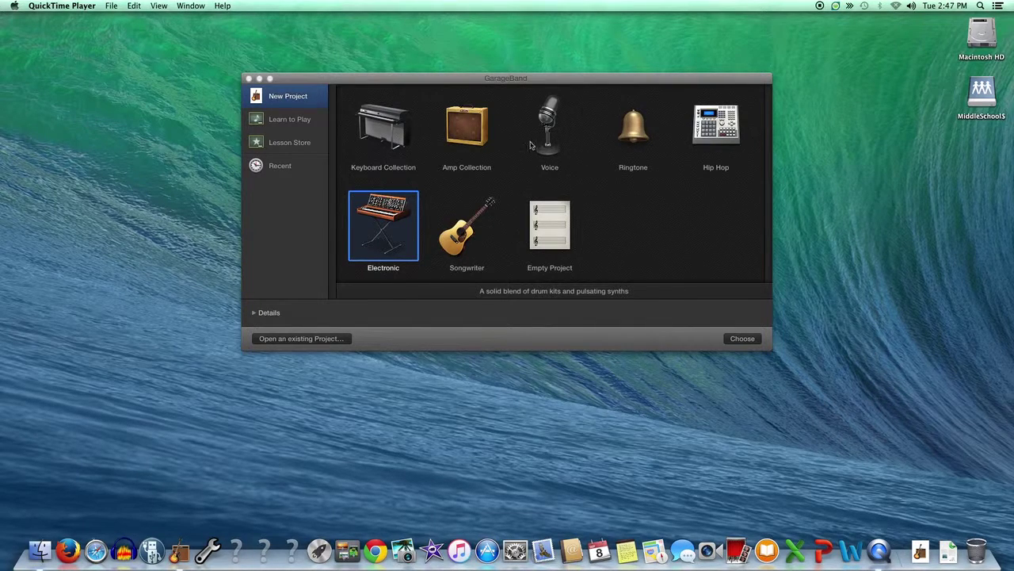
pyautogui.click(394, 138)
pyautogui.click(394, 138)
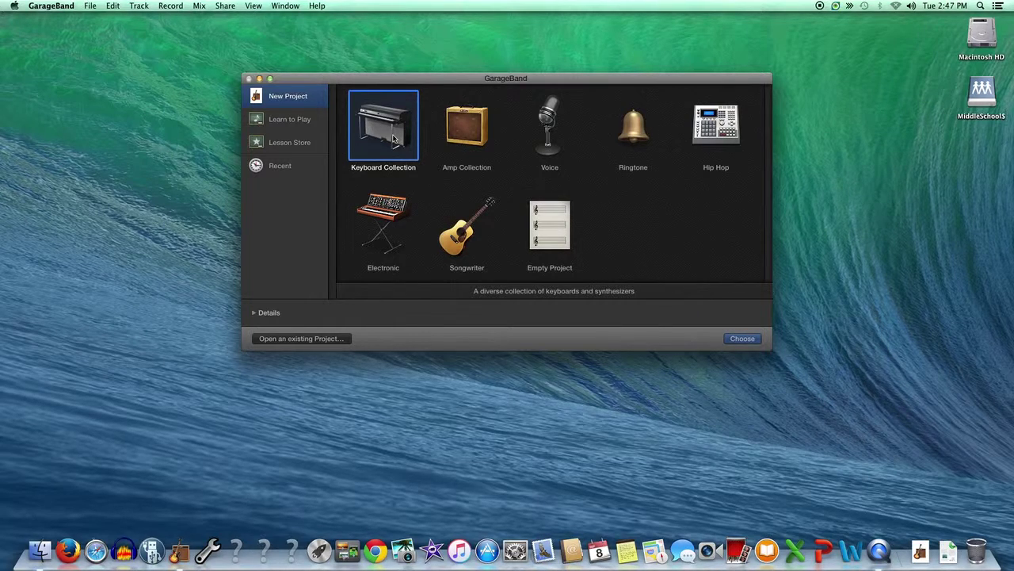
pyautogui.click(470, 139)
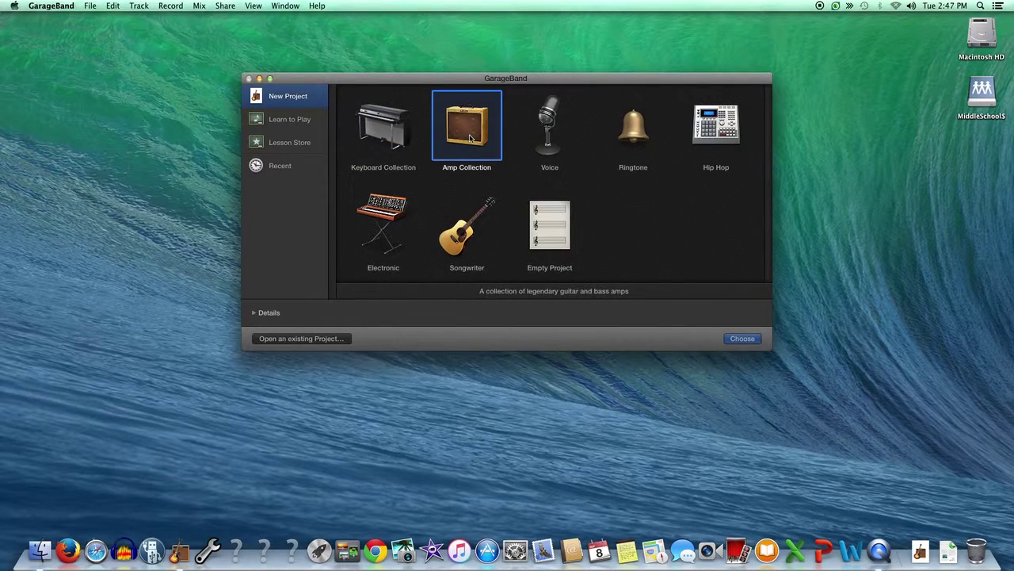
pyautogui.click(544, 140)
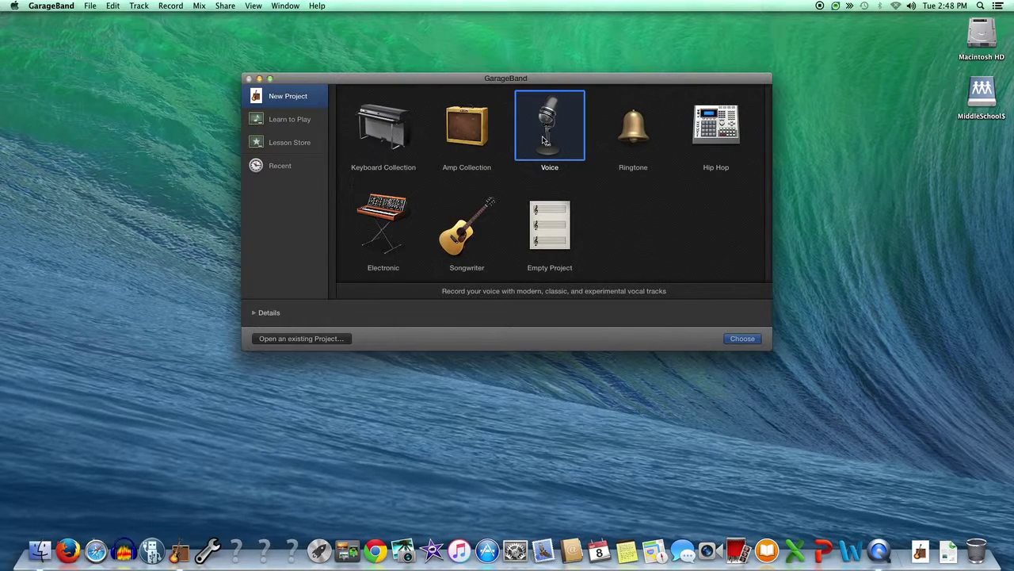
pyautogui.click(635, 138)
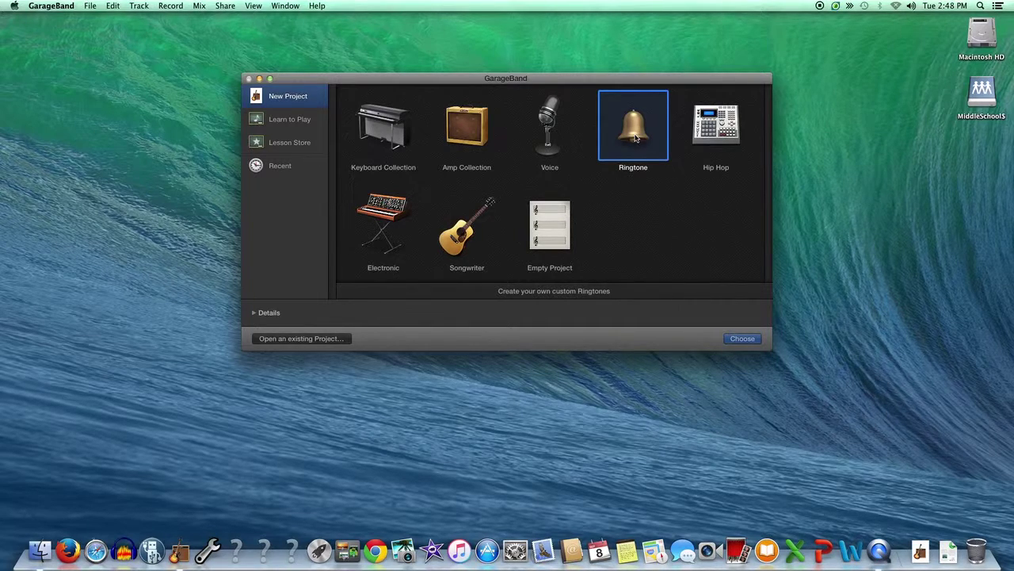
pyautogui.click(728, 140)
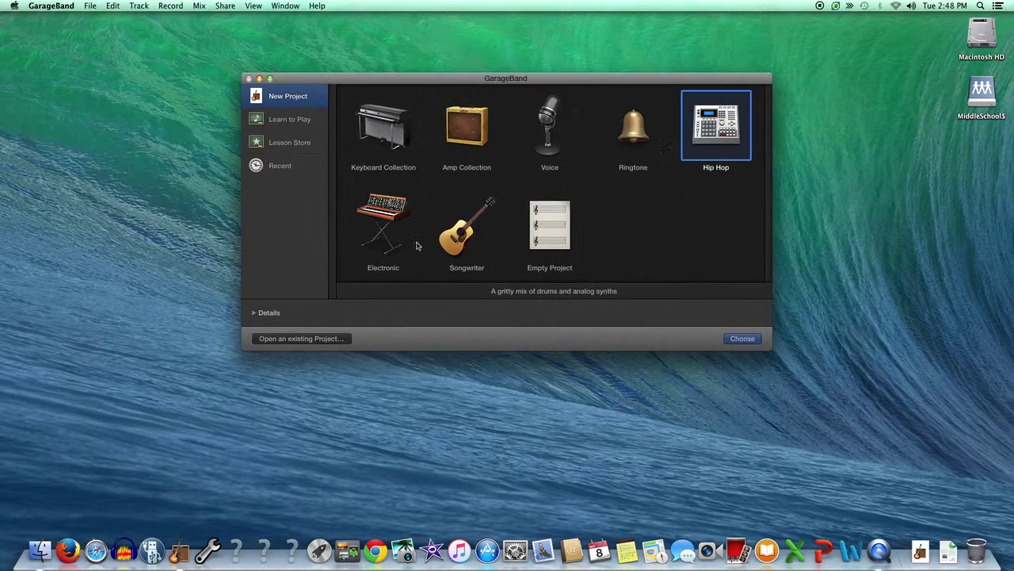
pyautogui.click(385, 218)
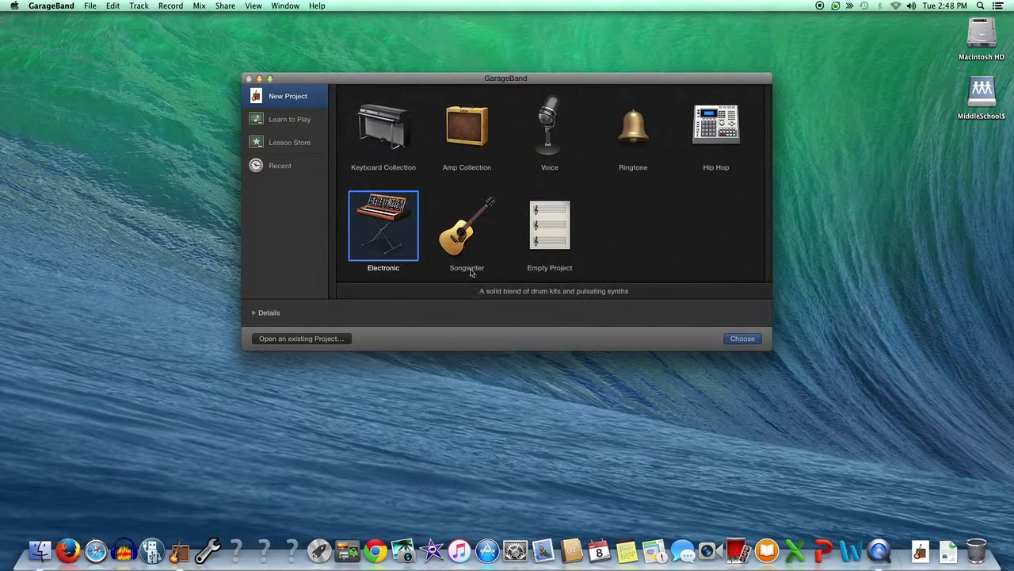
pyautogui.click(458, 238)
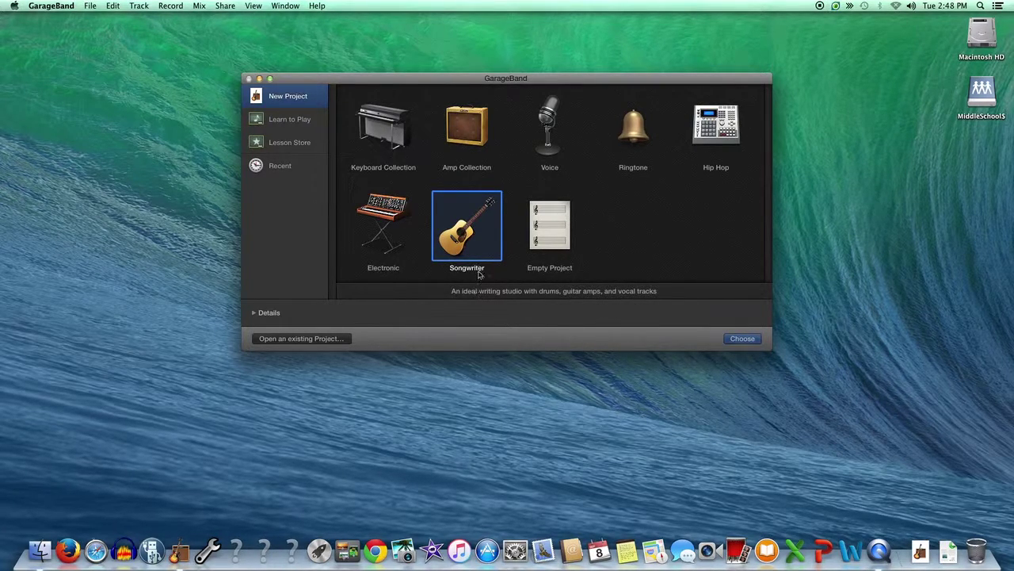
# - Create a new project from the Keyboard Collection template and look over its list of instrument tracks
pyautogui.click(394, 143)
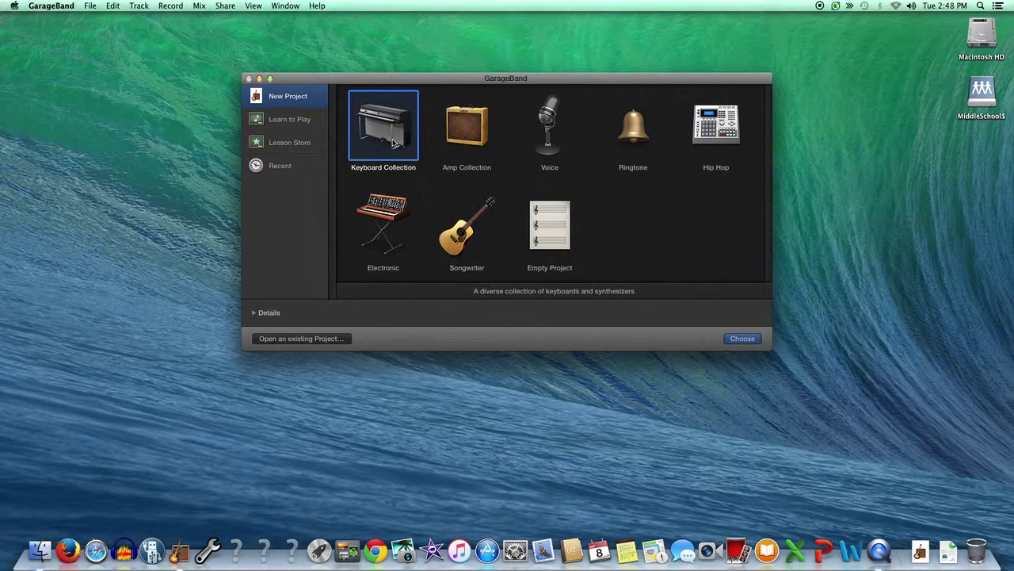
pyautogui.doubleClick(392, 143)
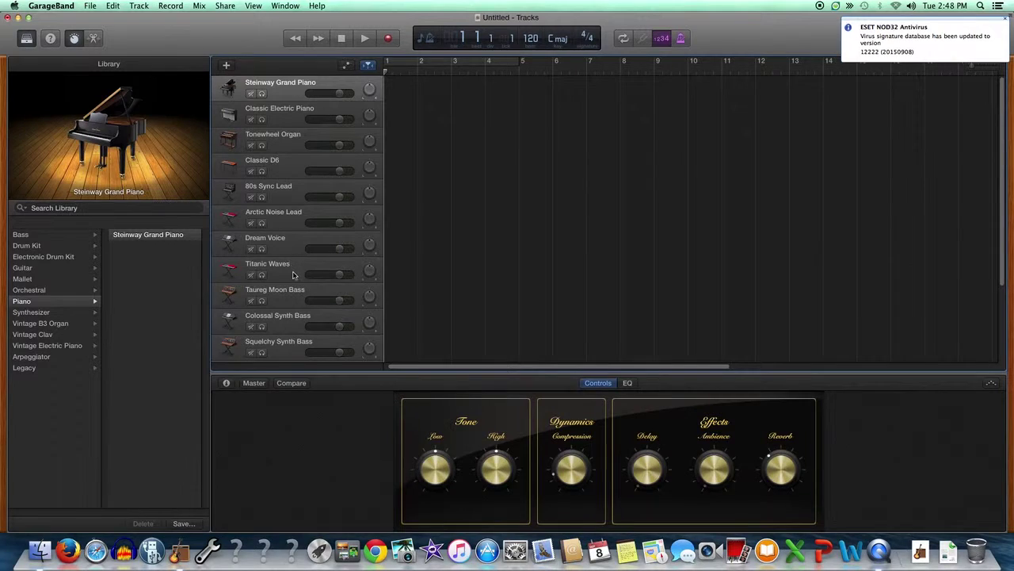
pyautogui.scroll(-5, 291, 270)
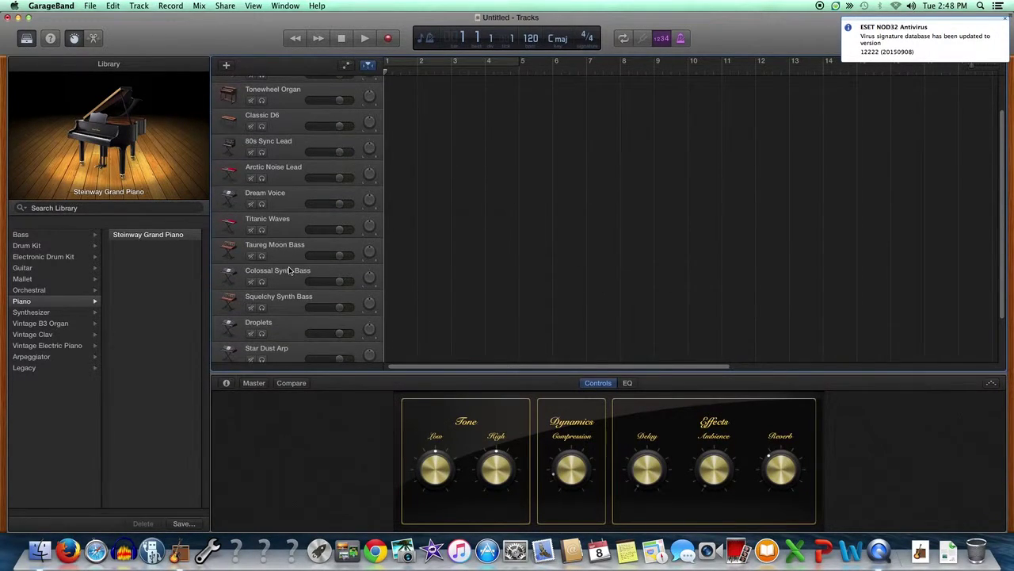
pyautogui.scroll(6, 289, 246)
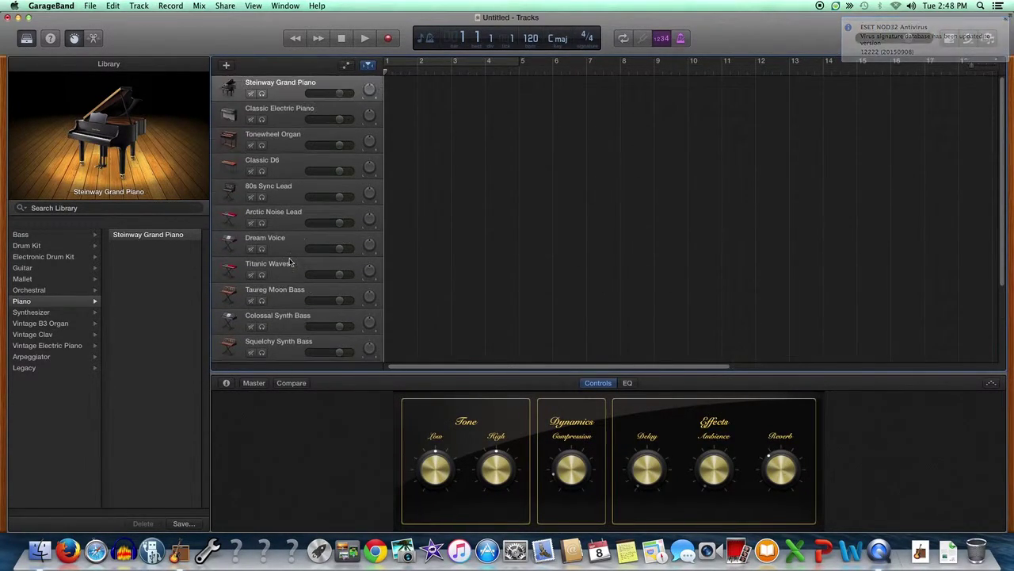
# - Show Musical Typing for the Tonewheel Organ track and play the S and D notes to try its sound
pyautogui.click(284, 145)
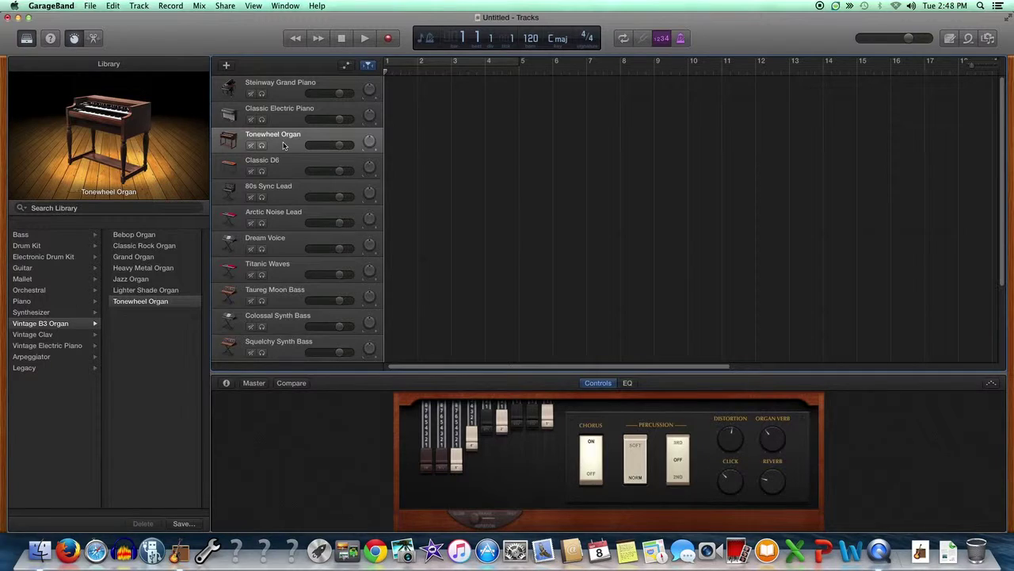
pyautogui.click(287, 7)
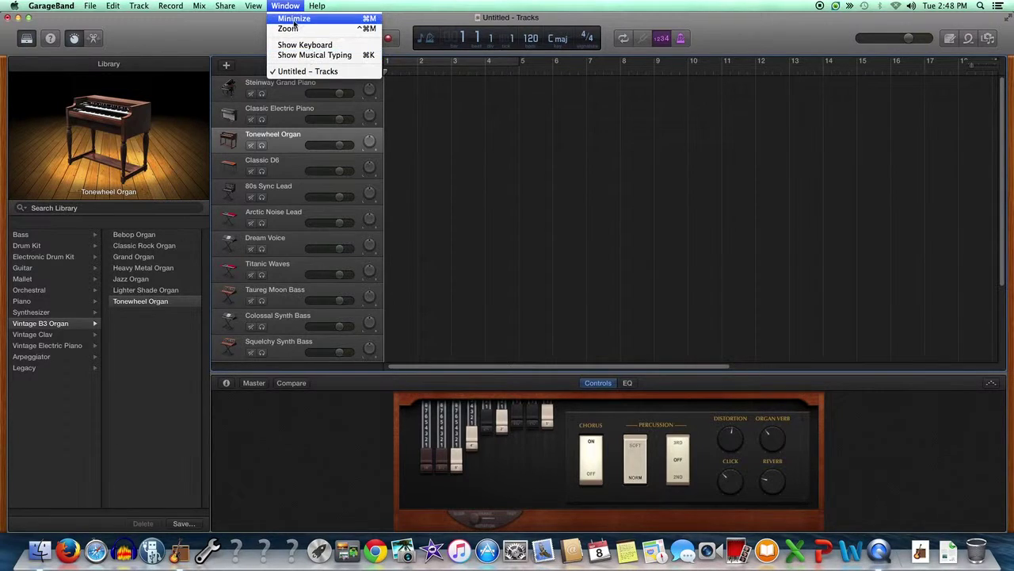
pyautogui.click(305, 56)
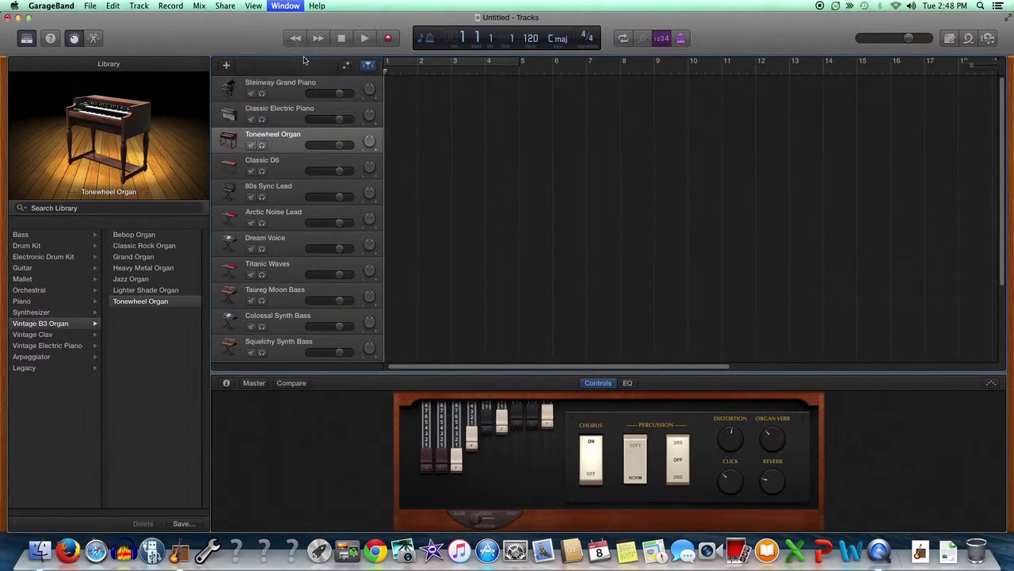
pyautogui.press('s')
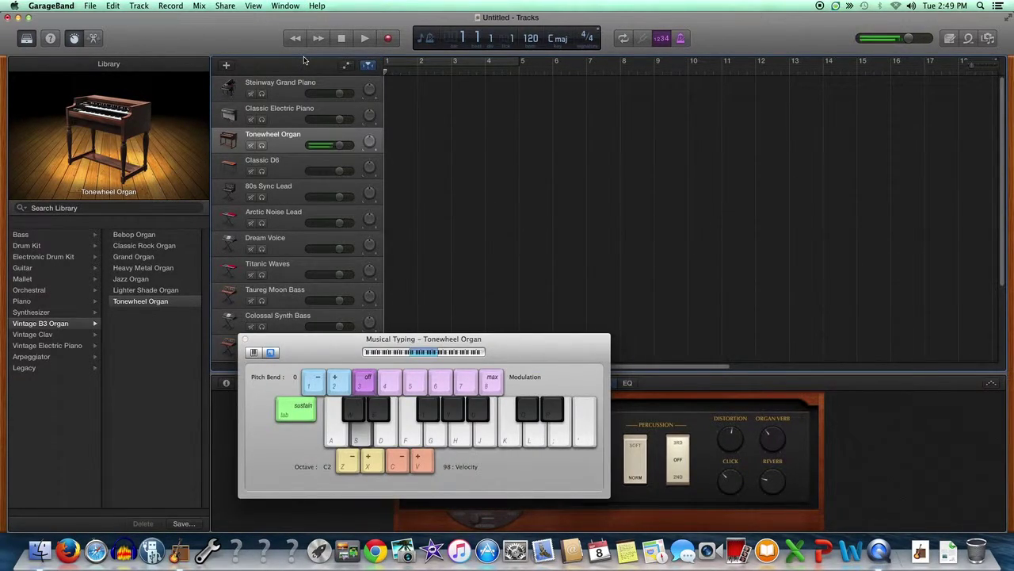
pyautogui.press('d')
# - Audition the 80s Sync Lead track by playing a few Musical Typing notes
pyautogui.click(284, 197)
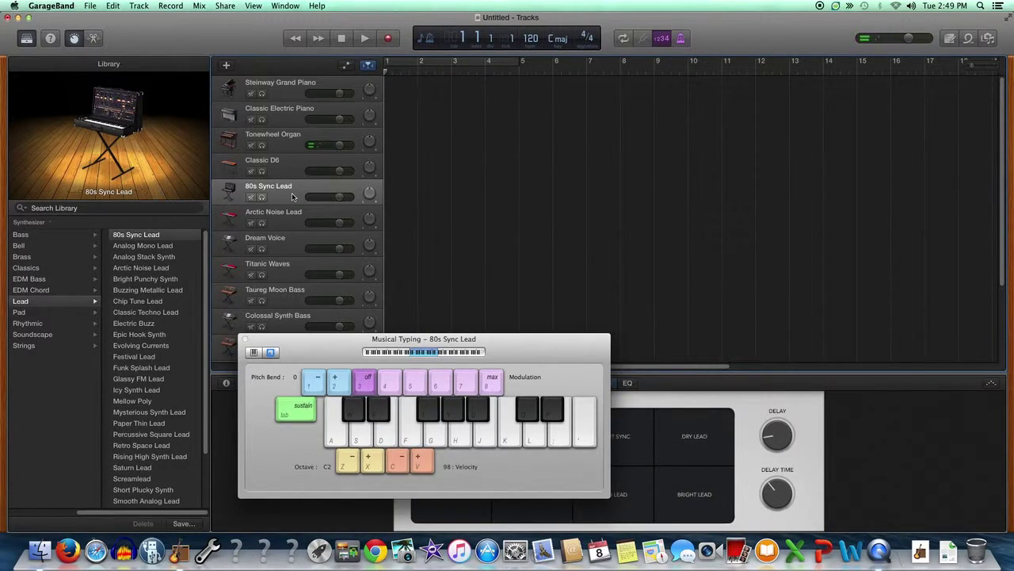
pyautogui.press('s')
pyautogui.press('f')
pyautogui.press('a')
pyautogui.press('s')
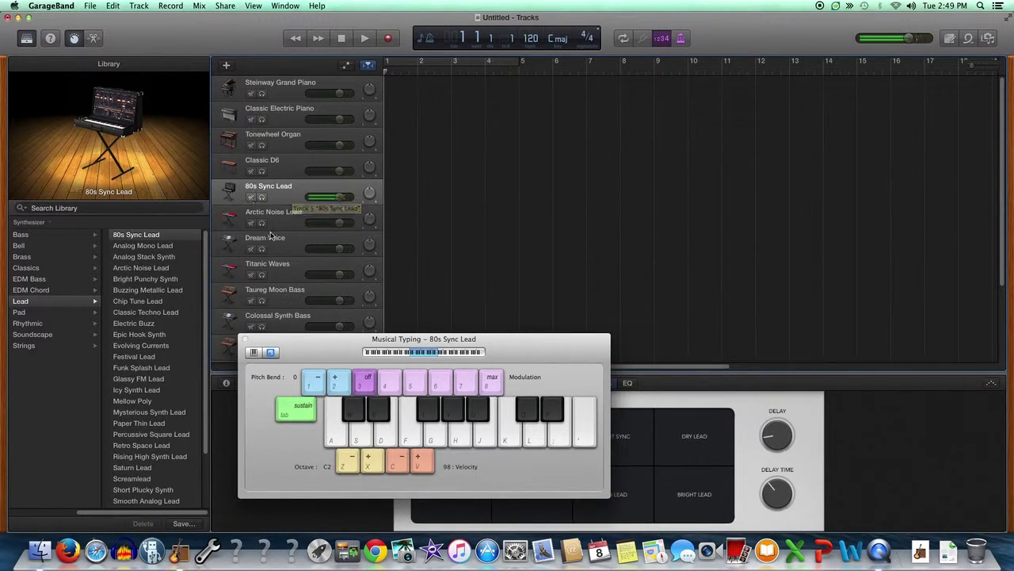
pyautogui.rightClick(279, 292)
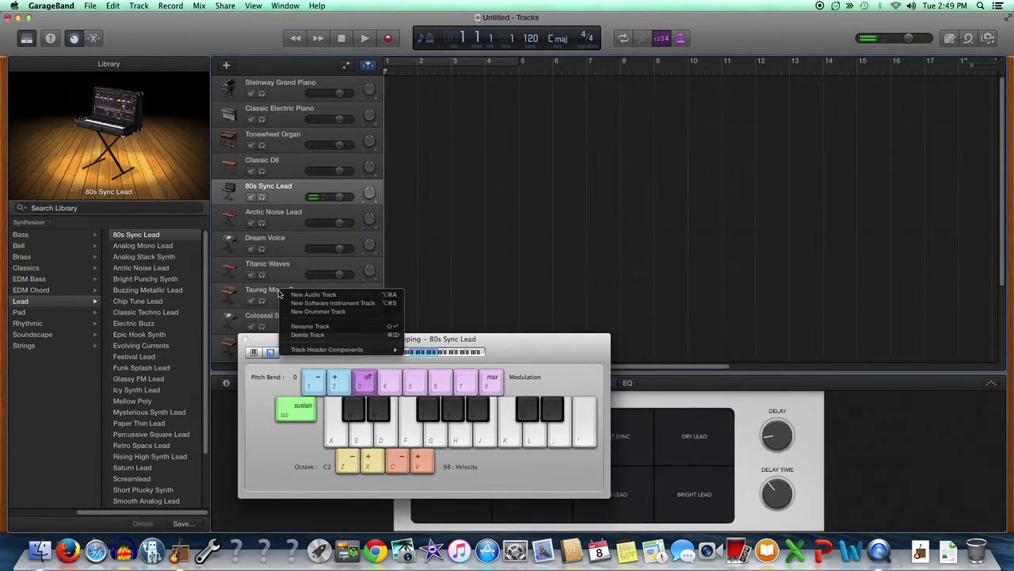
pyautogui.click(257, 289)
pyautogui.rightClick(244, 287)
pyautogui.click(236, 305)
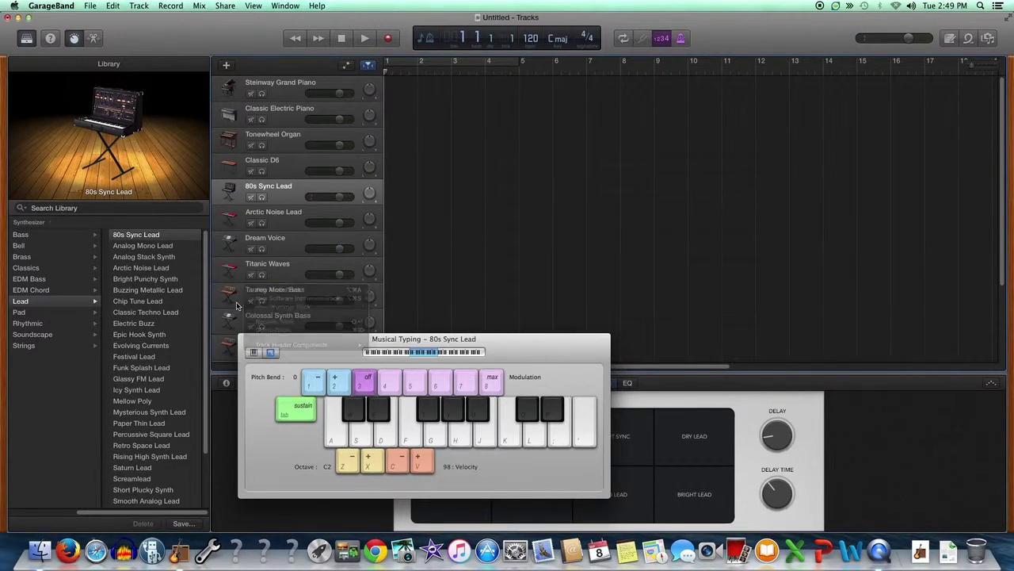
pyautogui.rightClick(293, 290)
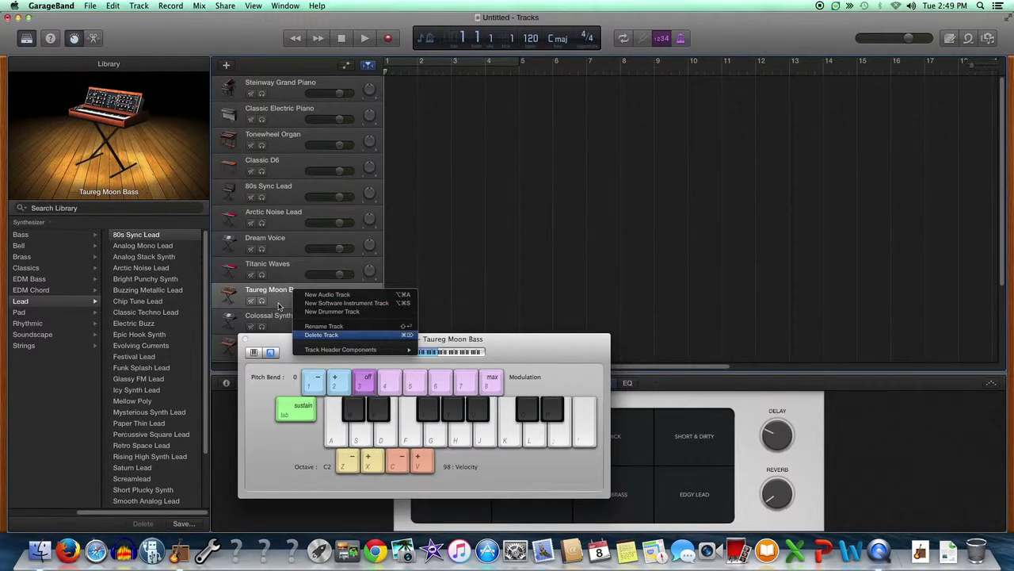
pyautogui.click(279, 306)
pyautogui.rightClick(279, 305)
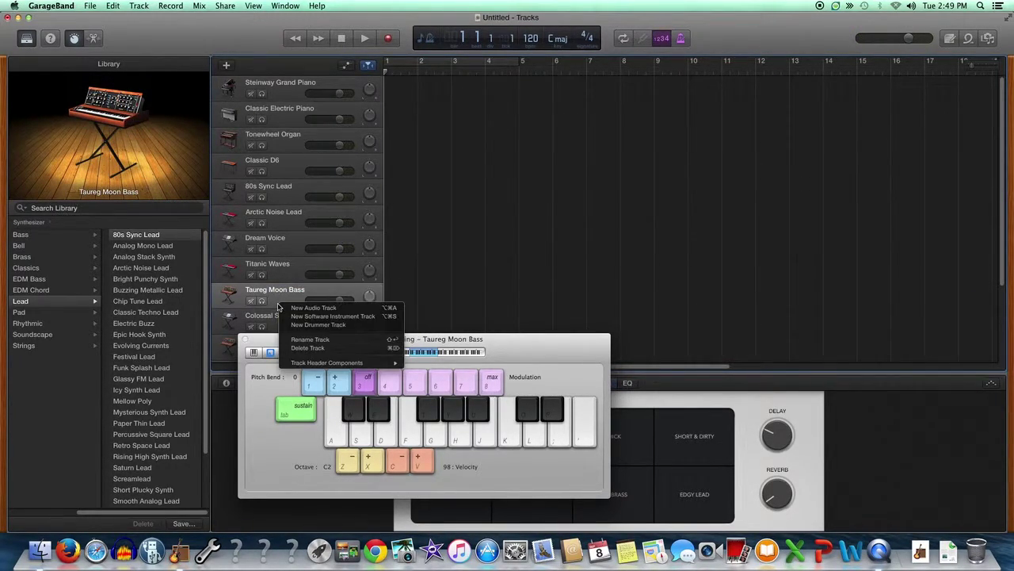
pyautogui.click(301, 268)
# - Audition the Titanic Waves track by playing the A, F and S notes of Musical Typing
pyautogui.click(290, 274)
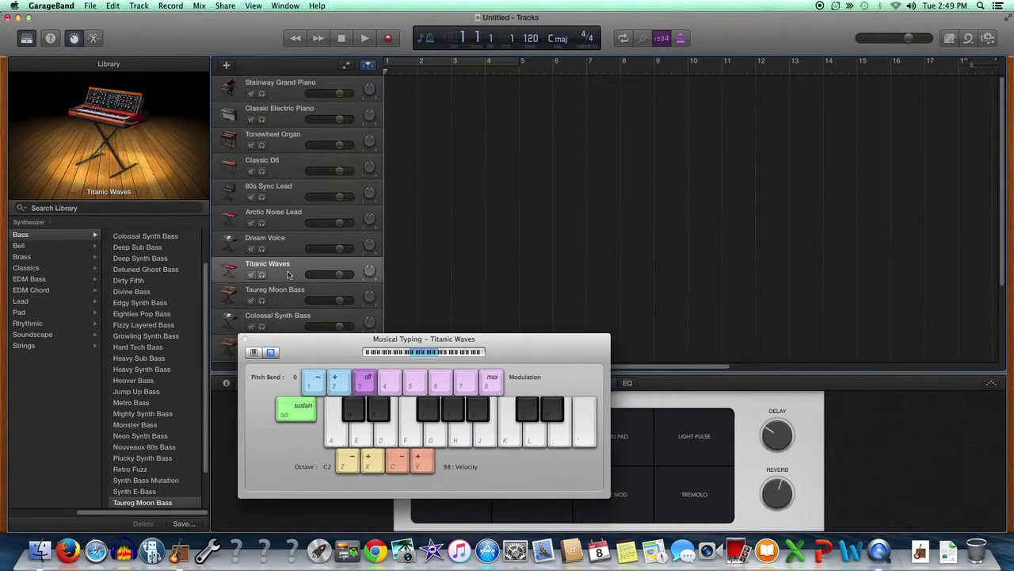
pyautogui.press('a')
pyautogui.press('f')
pyautogui.press('s')
pyautogui.press('a')
# - Audition the Taureg Moon Bass track by playing the F and A notes of Musical Typing
pyautogui.rightClick(284, 301)
pyautogui.click(275, 295)
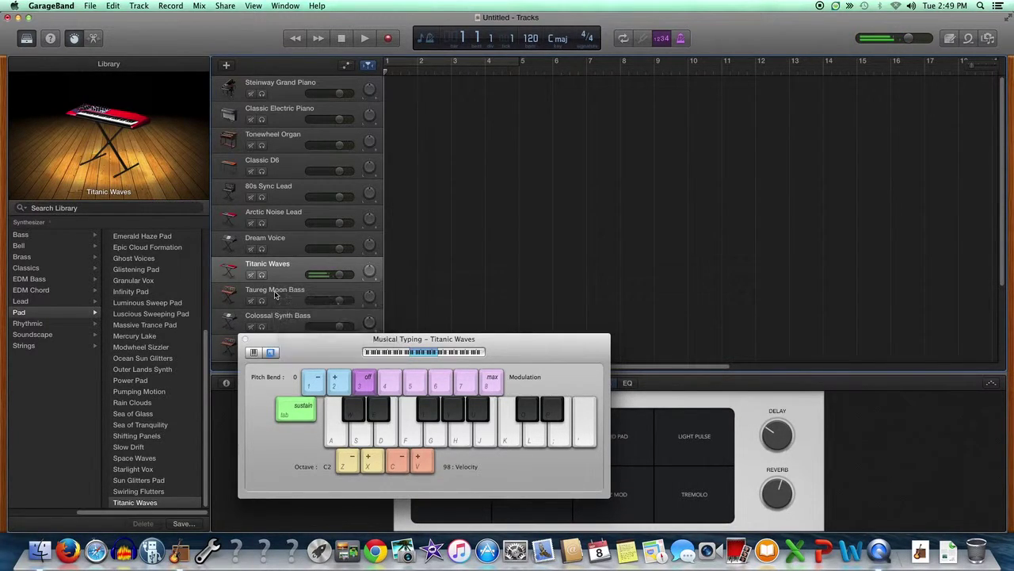
pyautogui.click(358, 296)
pyautogui.press('f')
pyautogui.press('a')
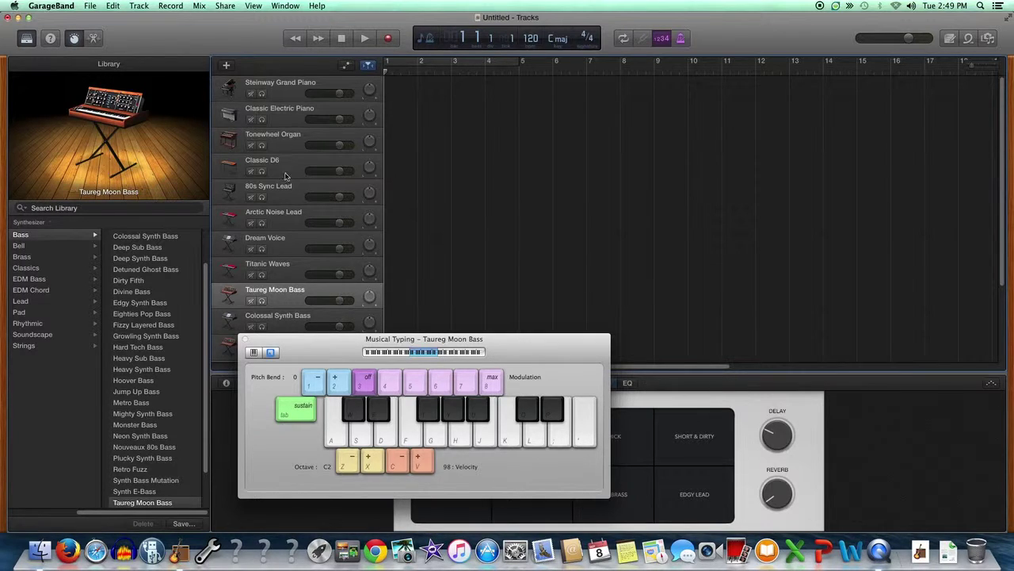
# - Delete the Titanic Waves and Taureg Moon Bass tracks from the project
pyautogui.click(347, 269)
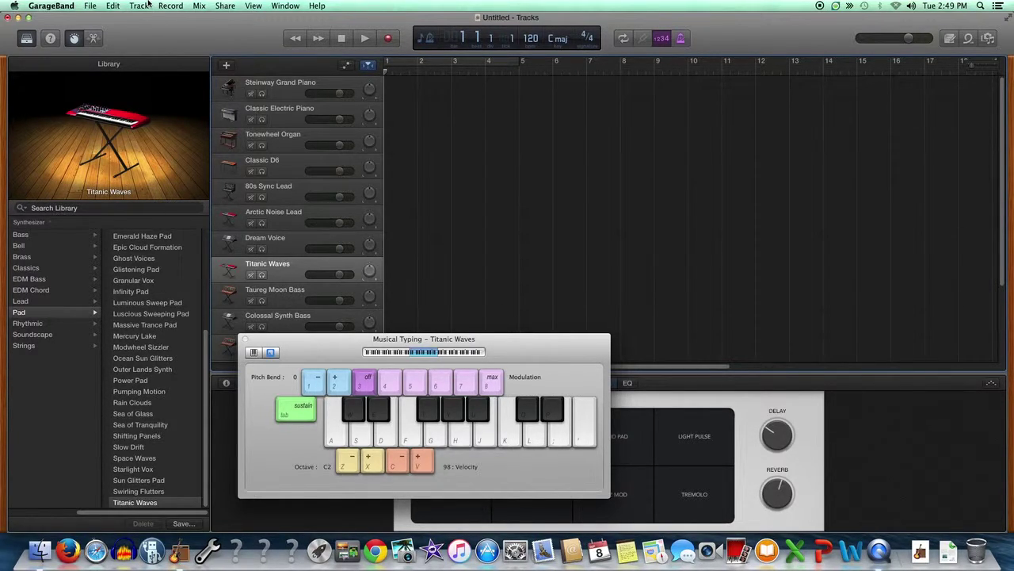
pyautogui.press('super+z')
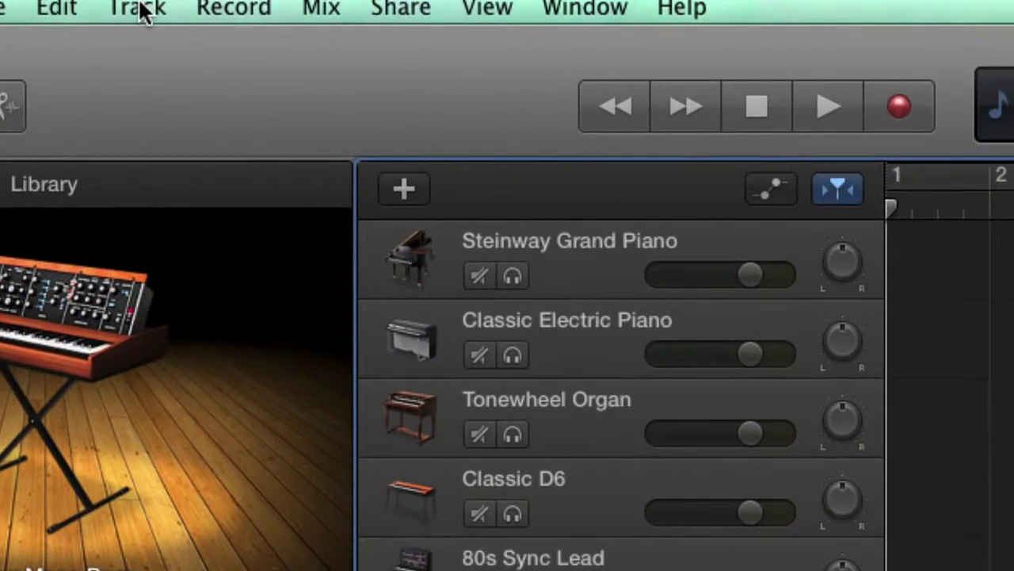
pyautogui.click(139, 6)
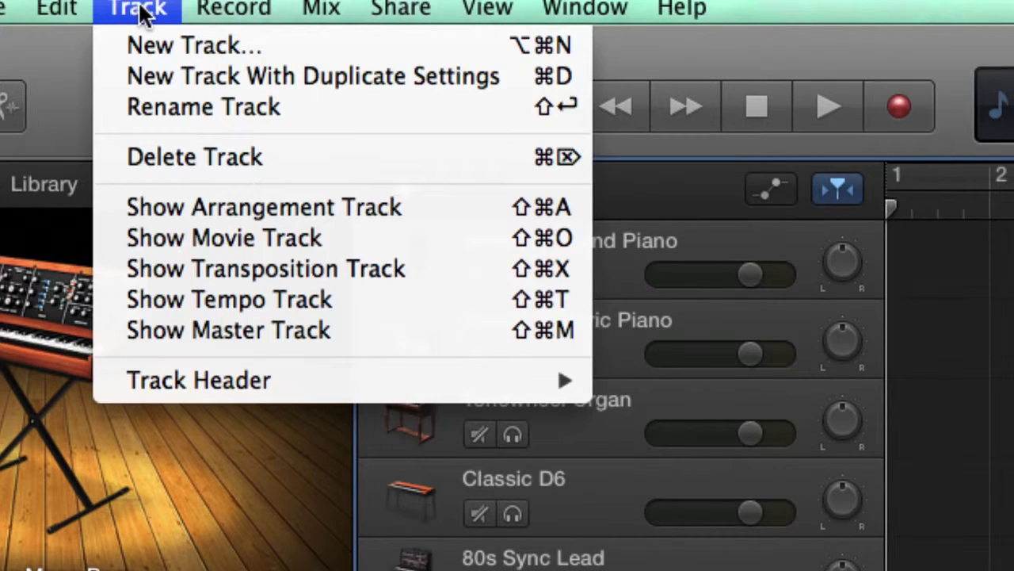
pyautogui.click(187, 153)
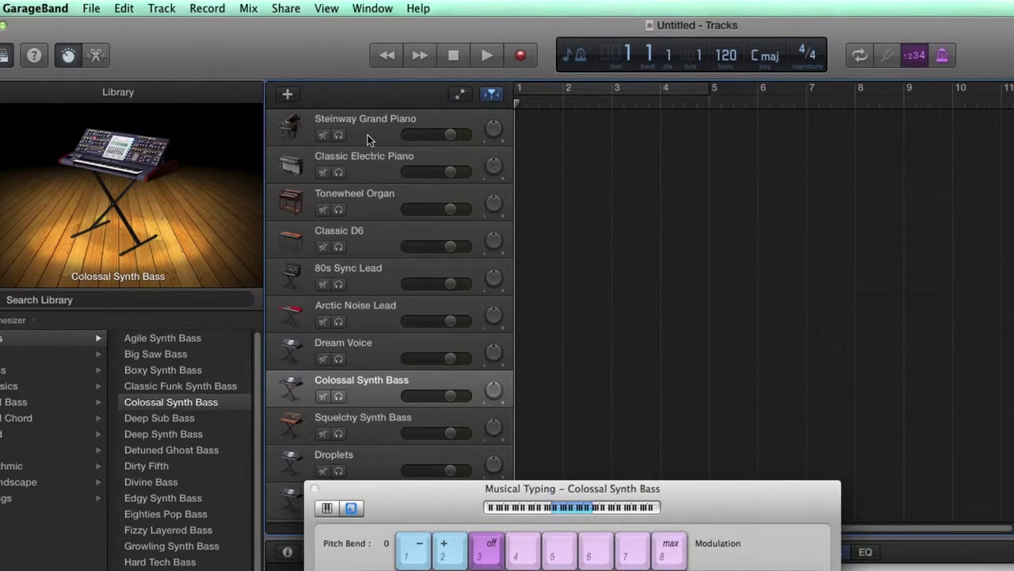
# - Delete the Classic Electric Piano track
pyautogui.click(373, 160)
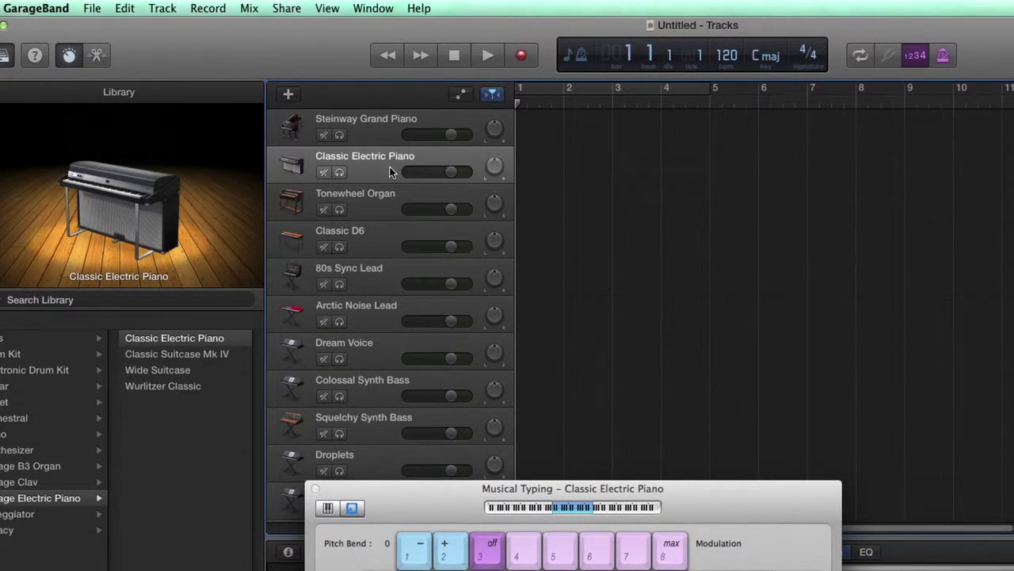
pyautogui.click(162, 7)
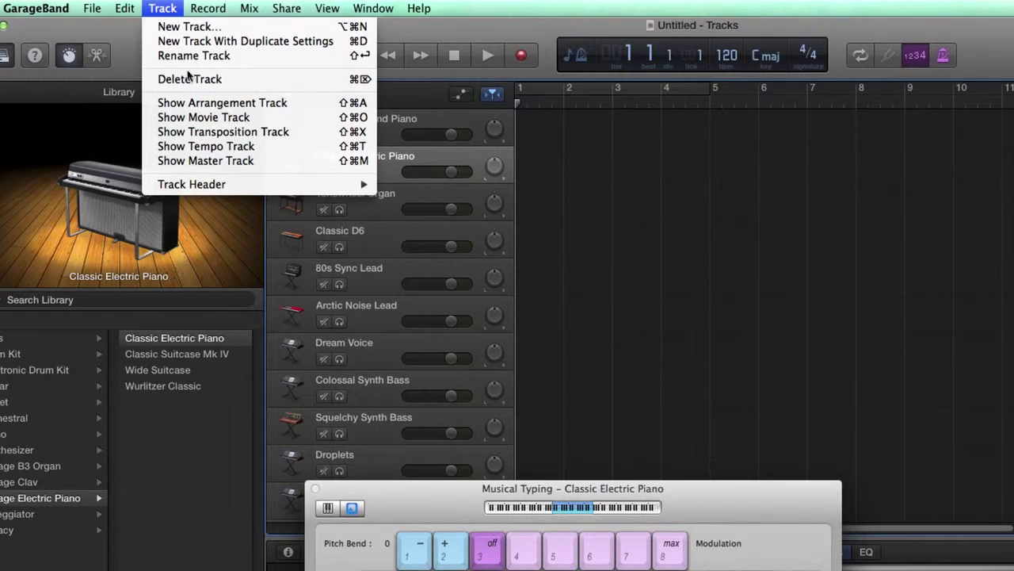
pyautogui.click(192, 79)
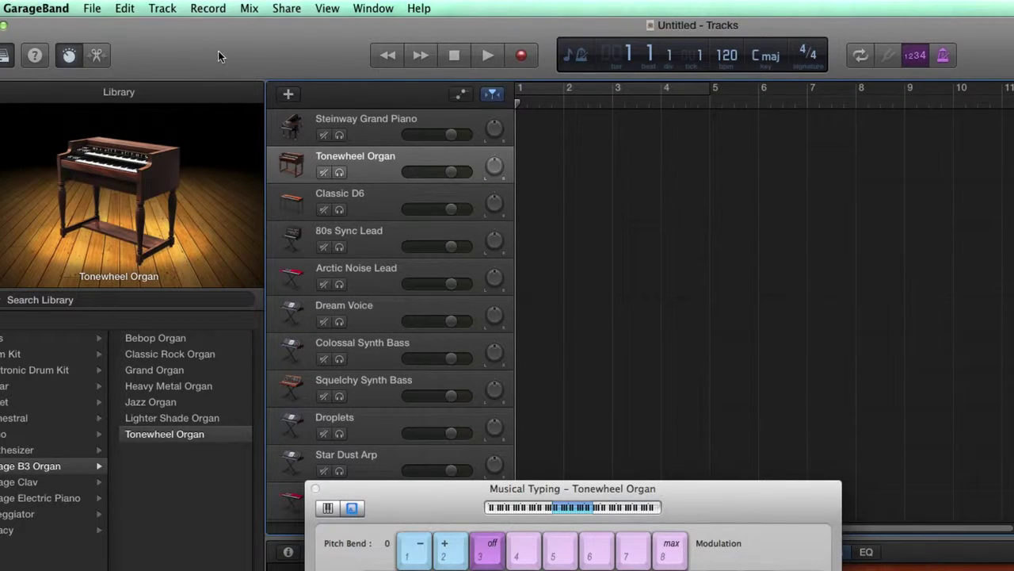
# - Delete all remaining tracks below Steinway Grand Piano, starting with Tonewheel Organ, and close the Musical Typing window
pyautogui.press('super+BackSpace')
pyautogui.press('super+BackSpace')
pyautogui.press('super+BackSpace')
pyautogui.press('super+BackSpace')
pyautogui.press('super+BackSpace')
pyautogui.press('super+BackSpace')
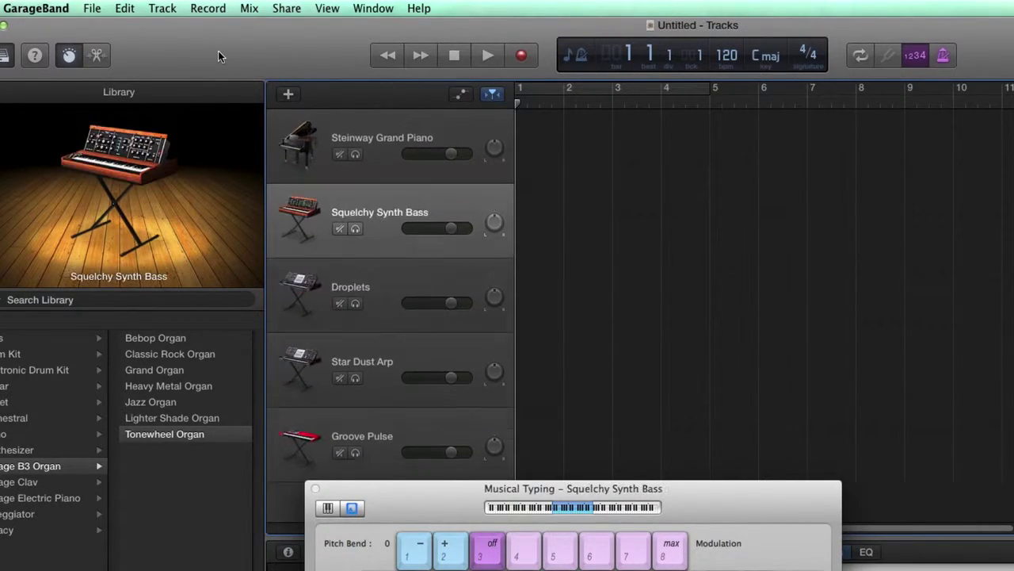
pyautogui.press('super+BackSpace')
pyautogui.press('super+BackSpace')
pyautogui.press('super+BackSpace')
pyautogui.press('super+BackSpace')
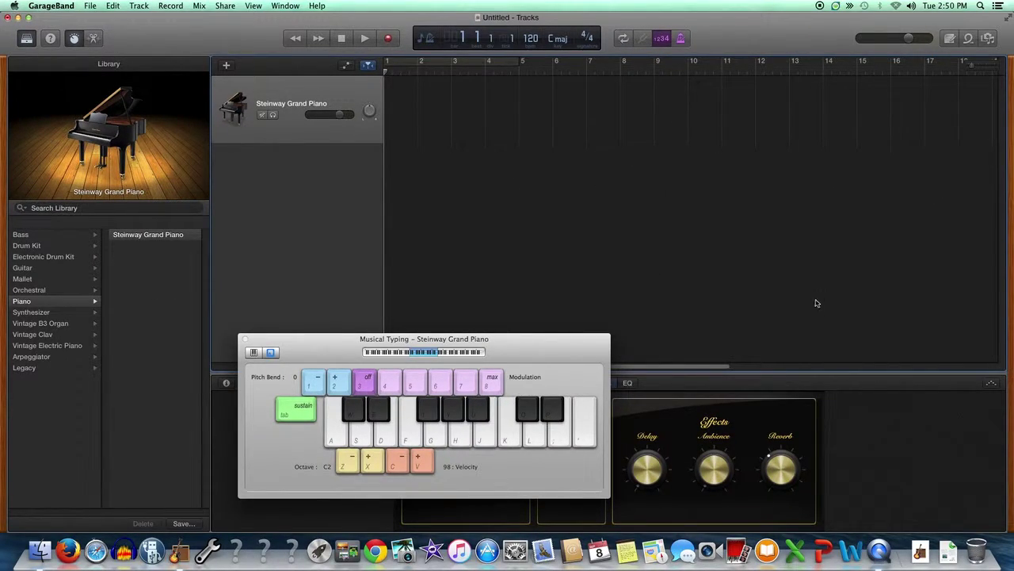
pyautogui.click(245, 339)
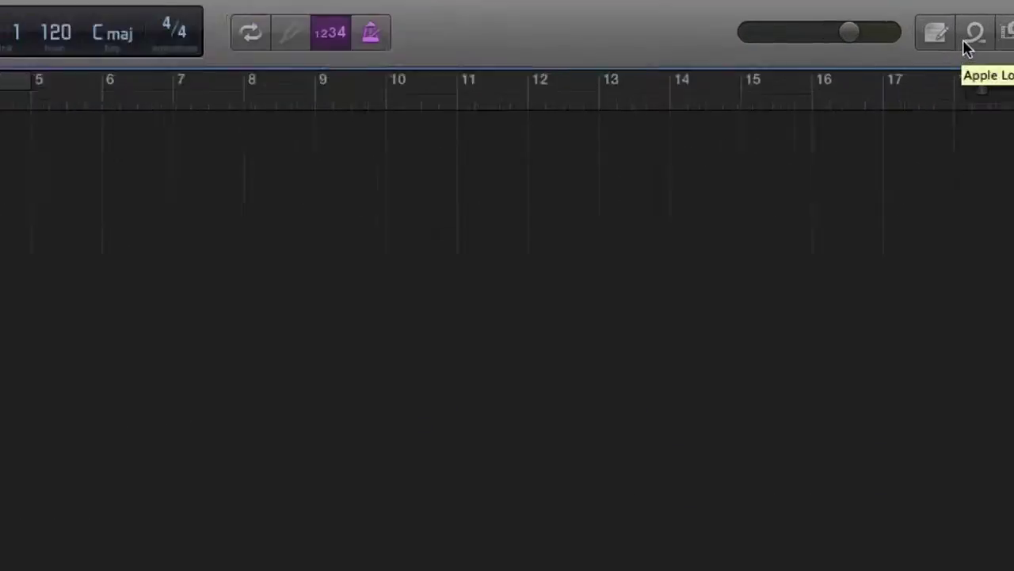
# - Preview the 80s Dance Bass Synth 03 Apple Loop and add it on a new track starting at bar 1
pyautogui.click(991, 40)
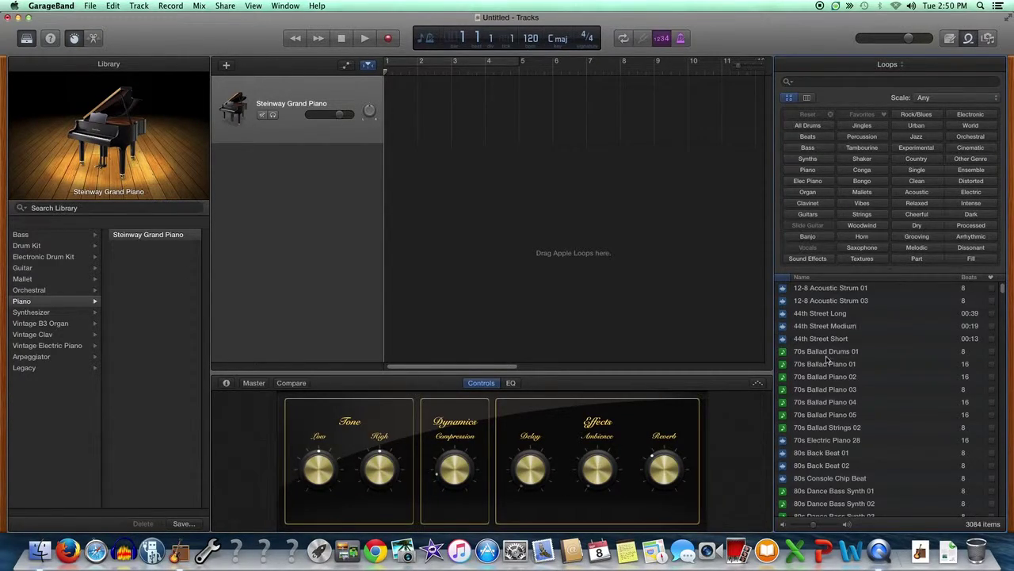
pyautogui.scroll(-5, 845, 401)
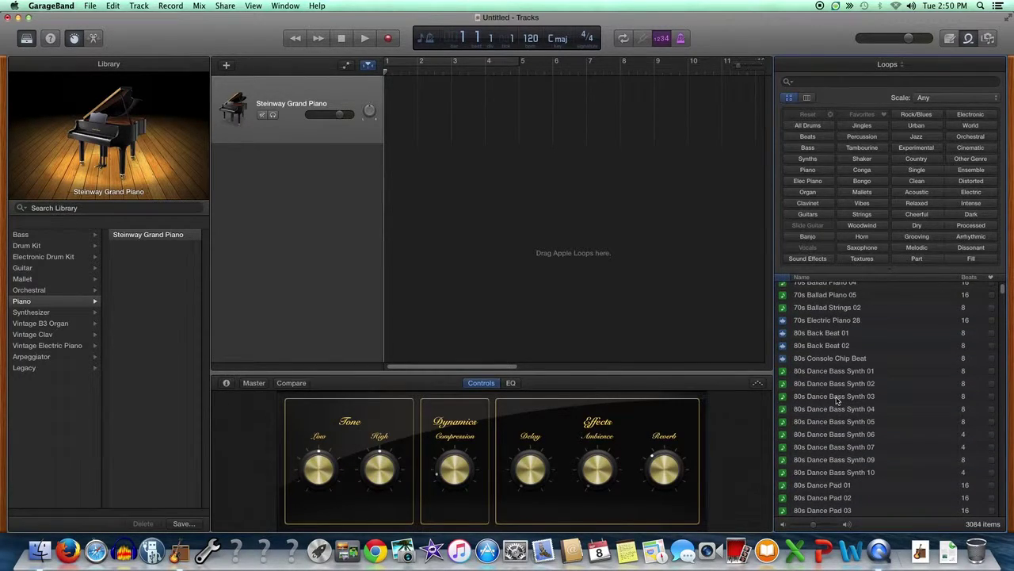
pyautogui.click(839, 398)
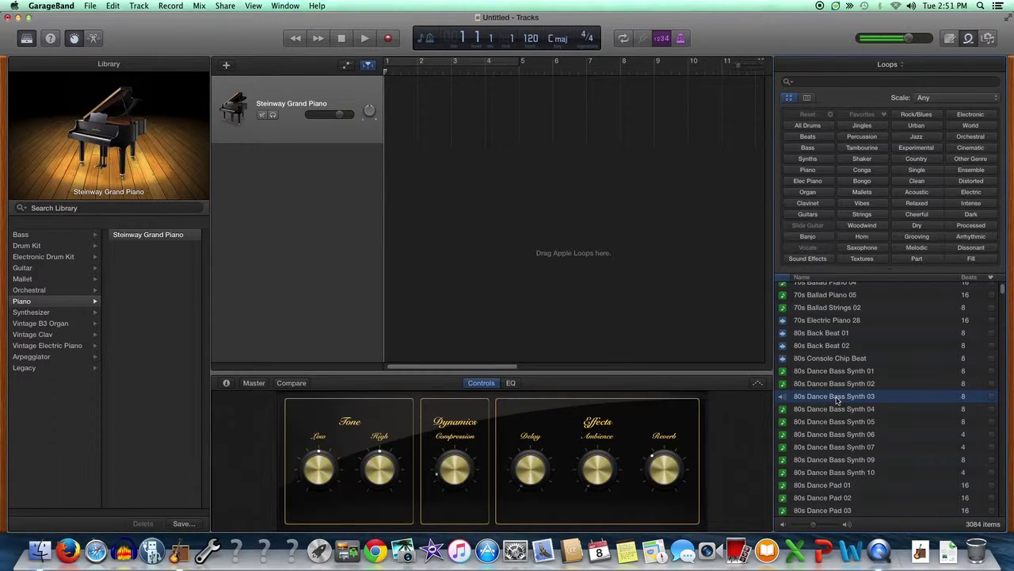
pyautogui.moveTo(837, 400); pyautogui.dragTo(390, 256)
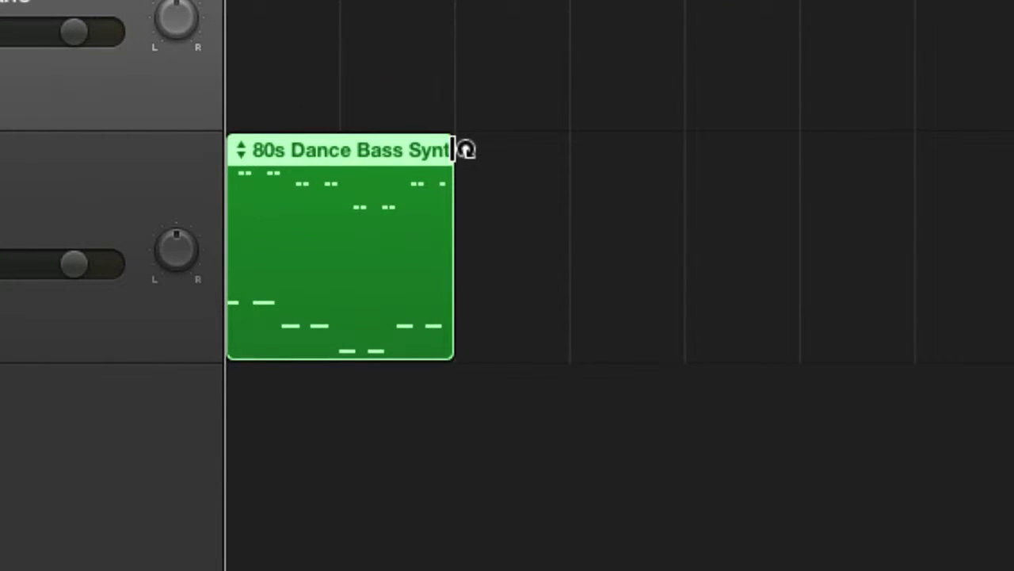
# - Loop the 80s Dance Bass Synth 03 region out to bar 7 and shorten it back to about two bars
pyautogui.moveTo(466, 150); pyautogui.dragTo(924, 163)
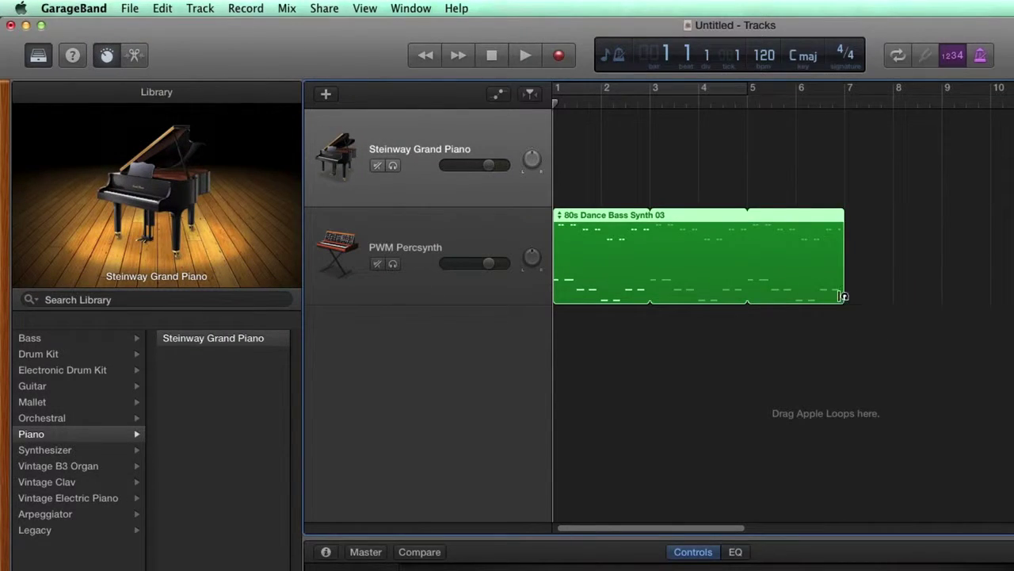
pyautogui.moveTo(908, 323); pyautogui.dragTo(841, 322)
pyautogui.moveTo(782, 295); pyautogui.dragTo(654, 211)
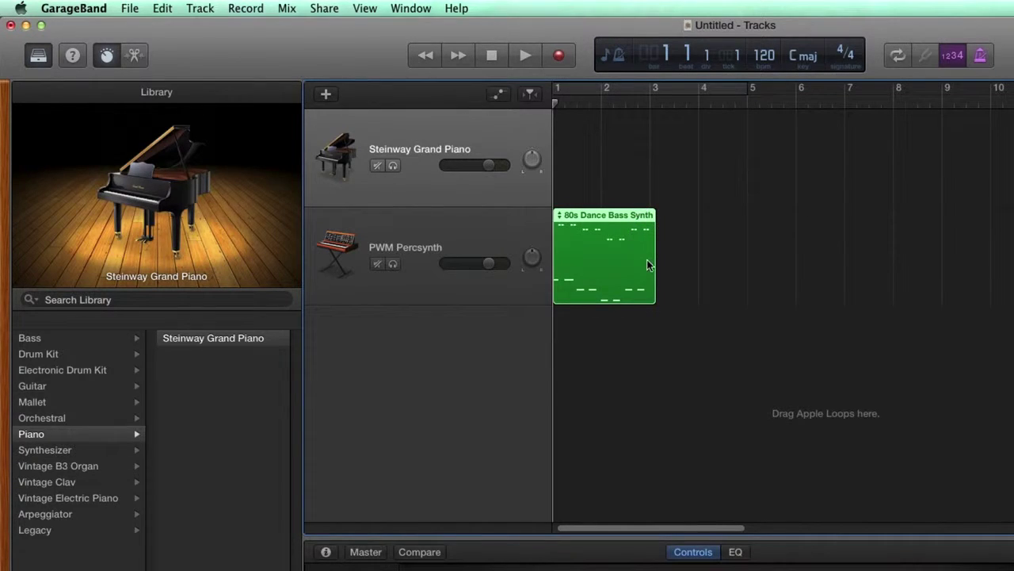
pyautogui.moveTo(649, 296)
pyautogui.mouseDown()
pyautogui.moveTo(720, 294)
pyautogui.moveTo(644, 295)
pyautogui.mouseUp()
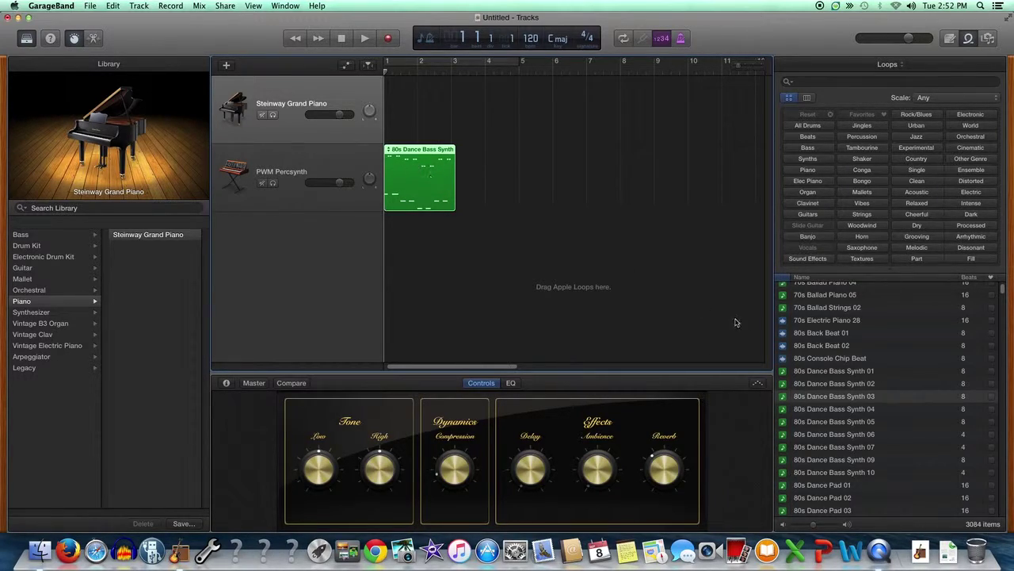
# - Preview the 80s Back Beat 02 loop and add it on a new track at bar 1 below PWM Percsynth
pyautogui.click(809, 347)
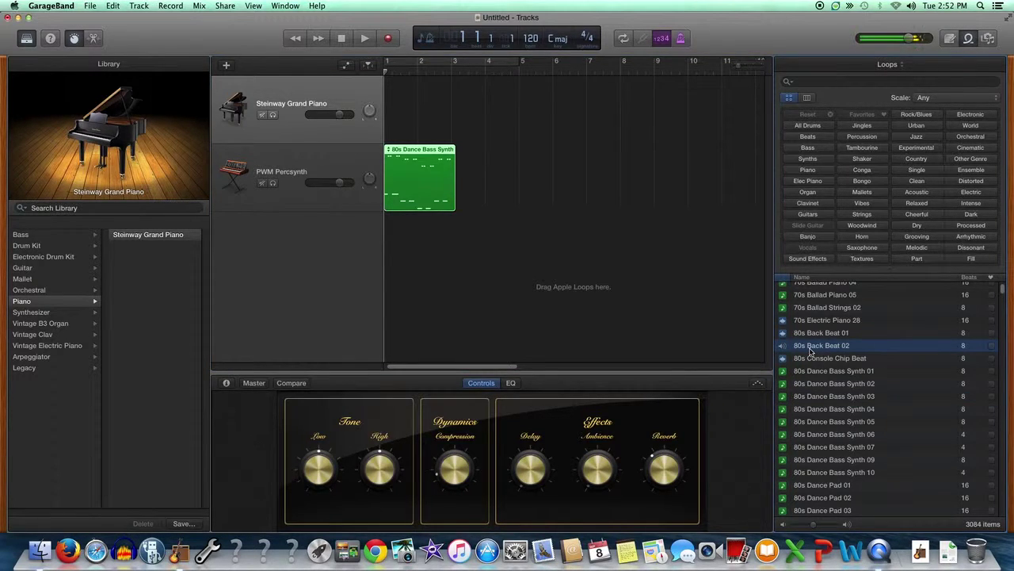
pyautogui.press('XF86AudioLowerVolume')
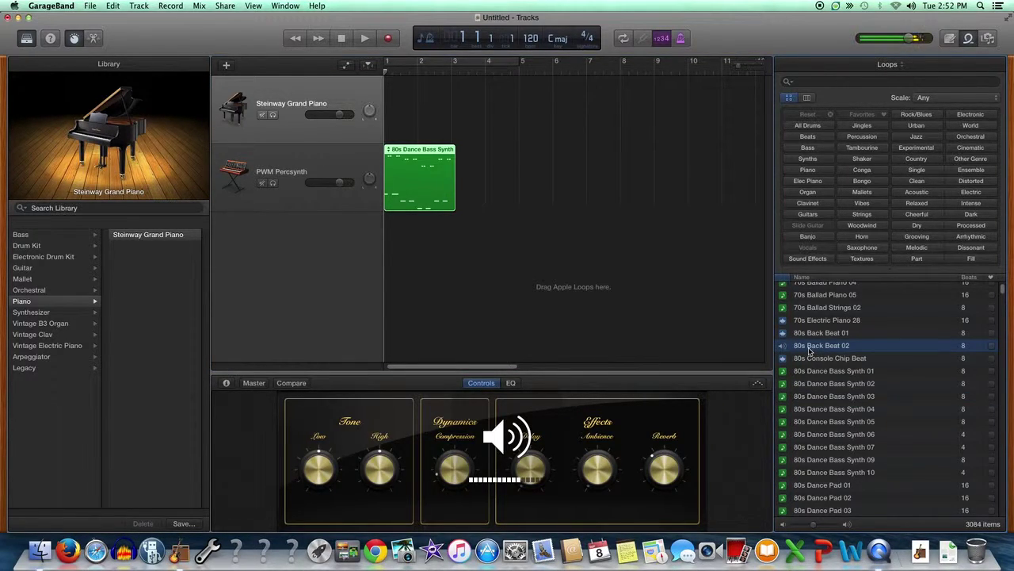
pyautogui.moveTo(810, 350); pyautogui.dragTo(388, 270)
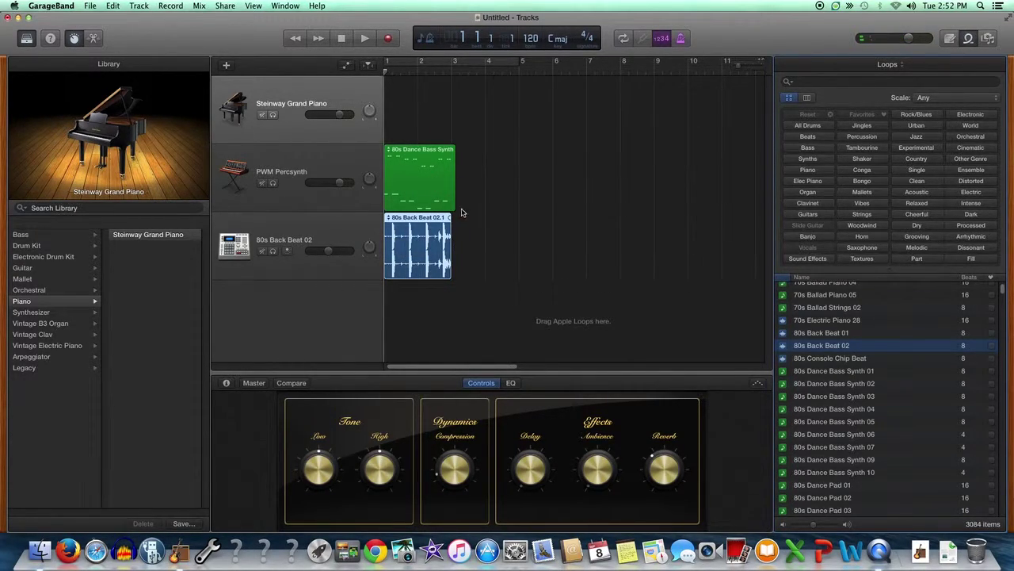
# - Trim the bass synth region to exactly two bars to match the beat, and play both loops together
pyautogui.moveTo(454, 208); pyautogui.dragTo(451, 208)
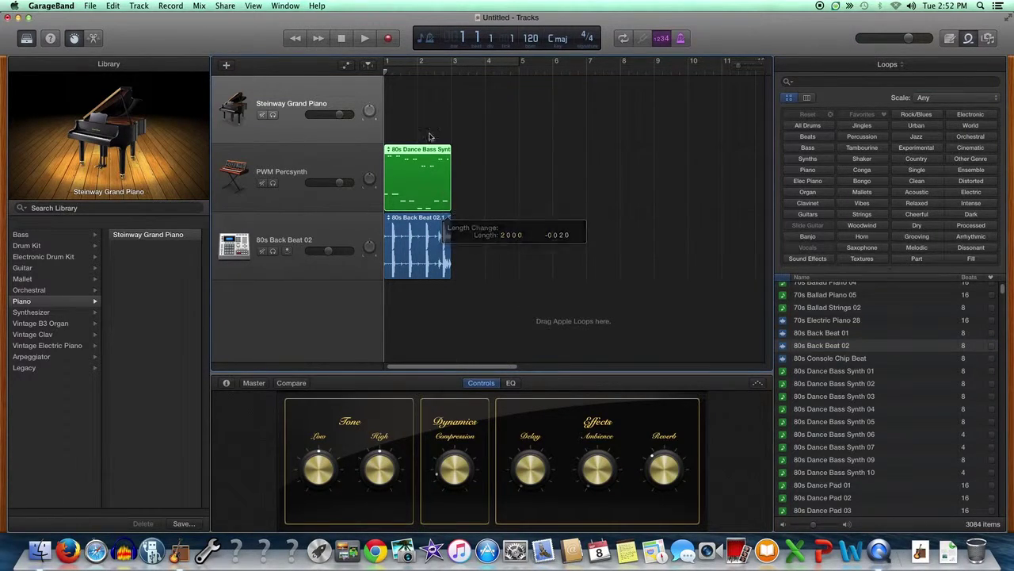
pyautogui.click(358, 41)
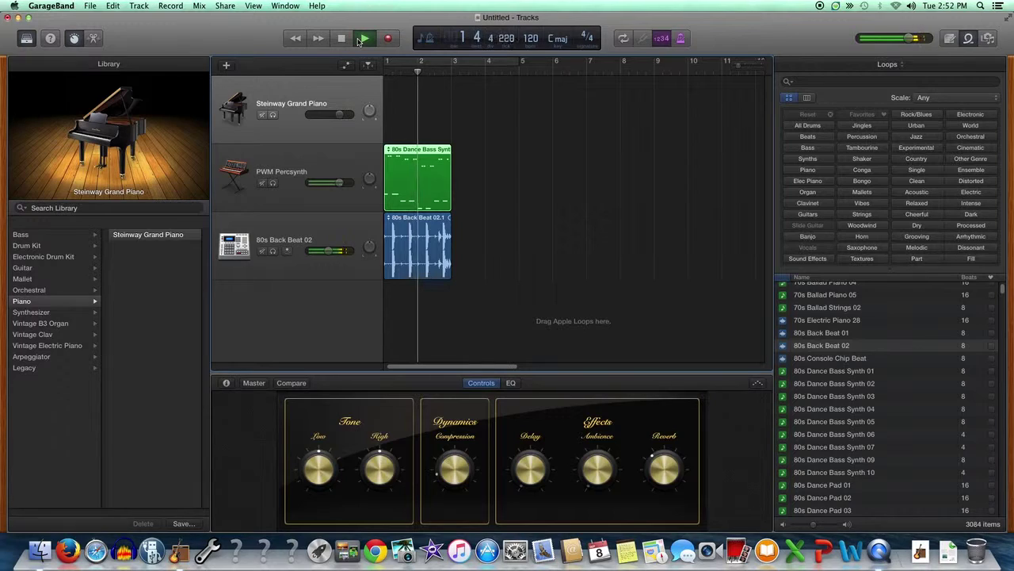
pyautogui.click(344, 39)
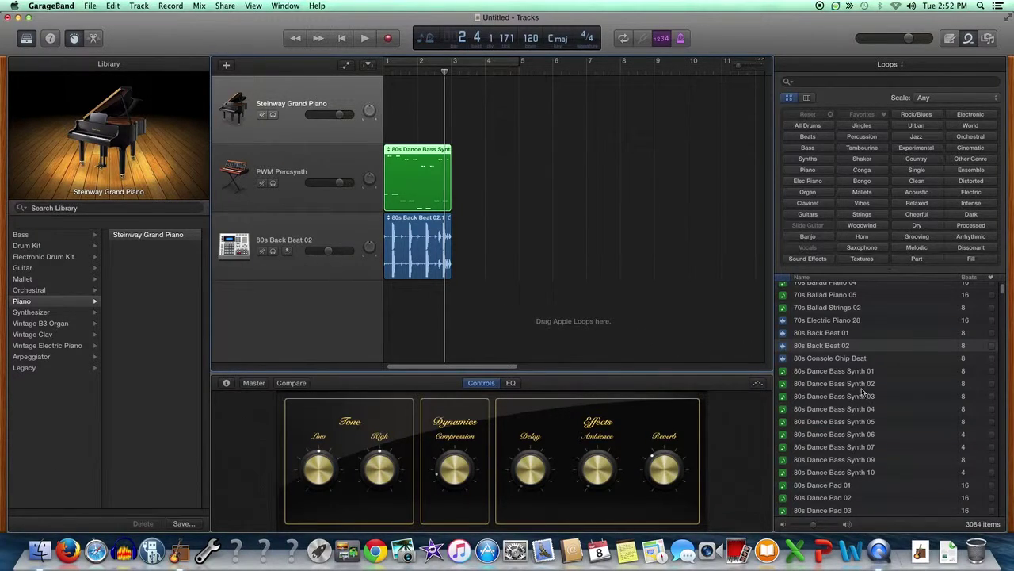
pyautogui.moveTo(864, 387); pyautogui.dragTo(856, 335)
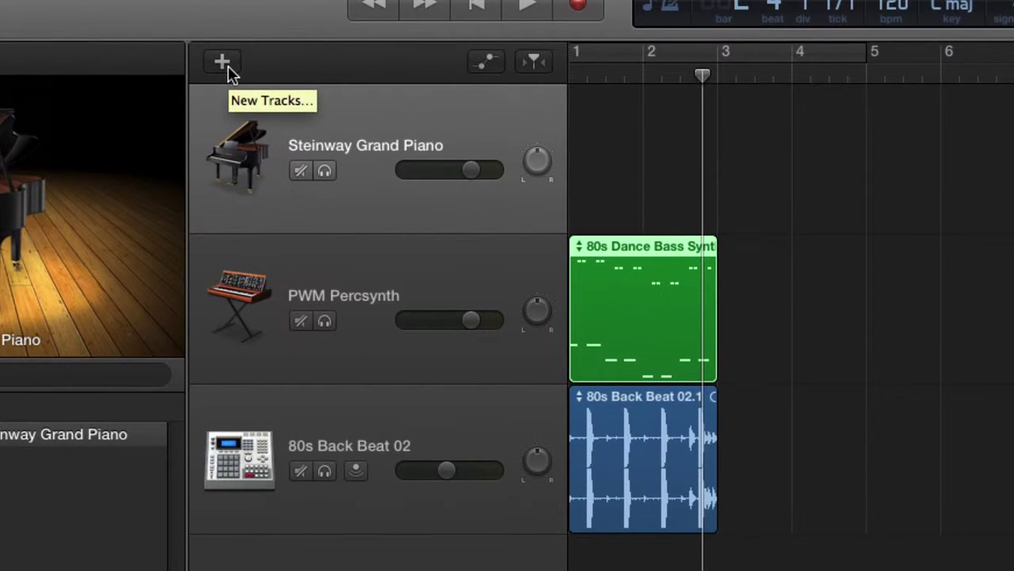
# - Create a new audio track for recording with a microphone on Input 1
pyautogui.click(226, 67)
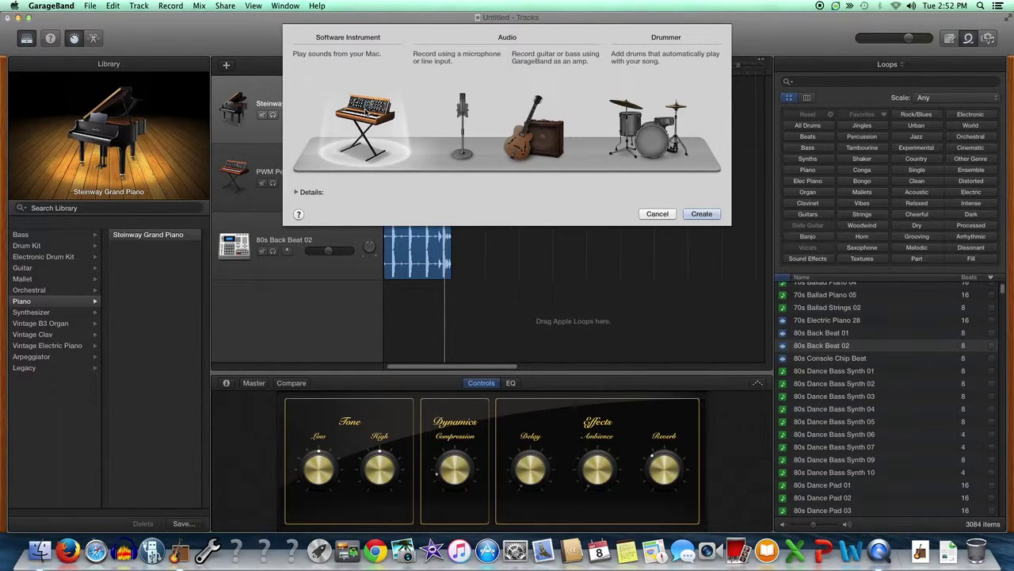
pyautogui.click(466, 121)
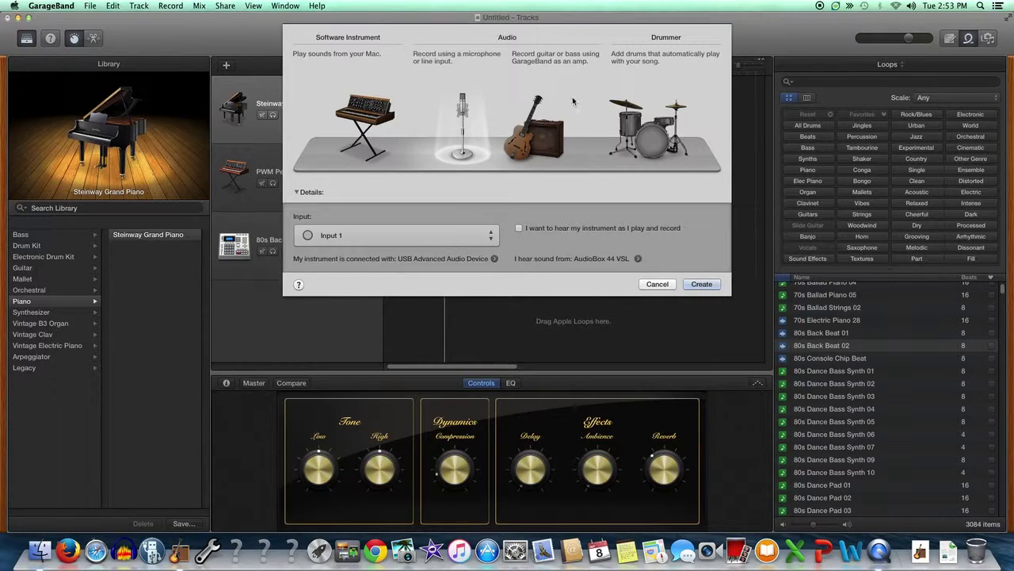
pyautogui.click(548, 139)
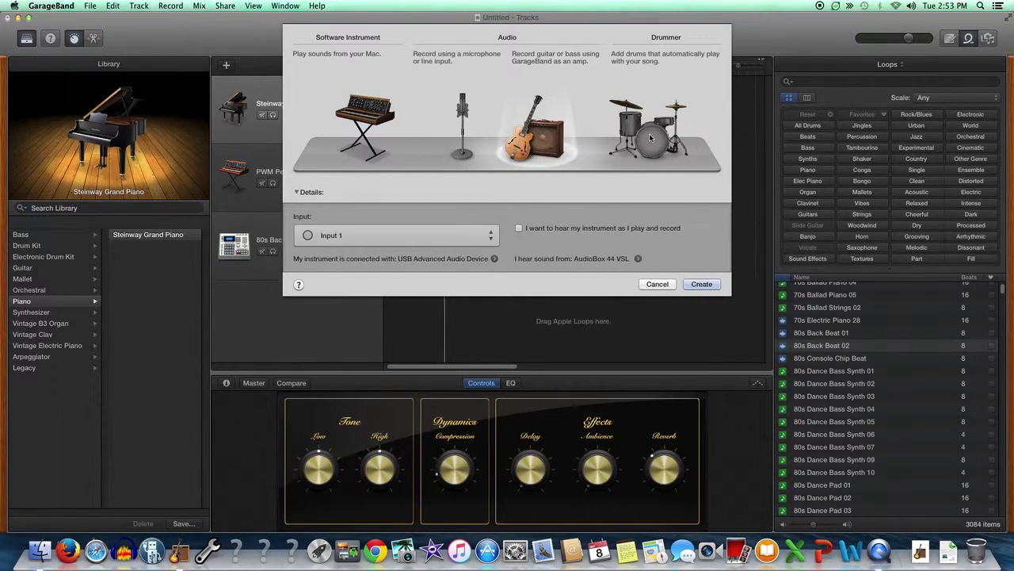
pyautogui.click(650, 139)
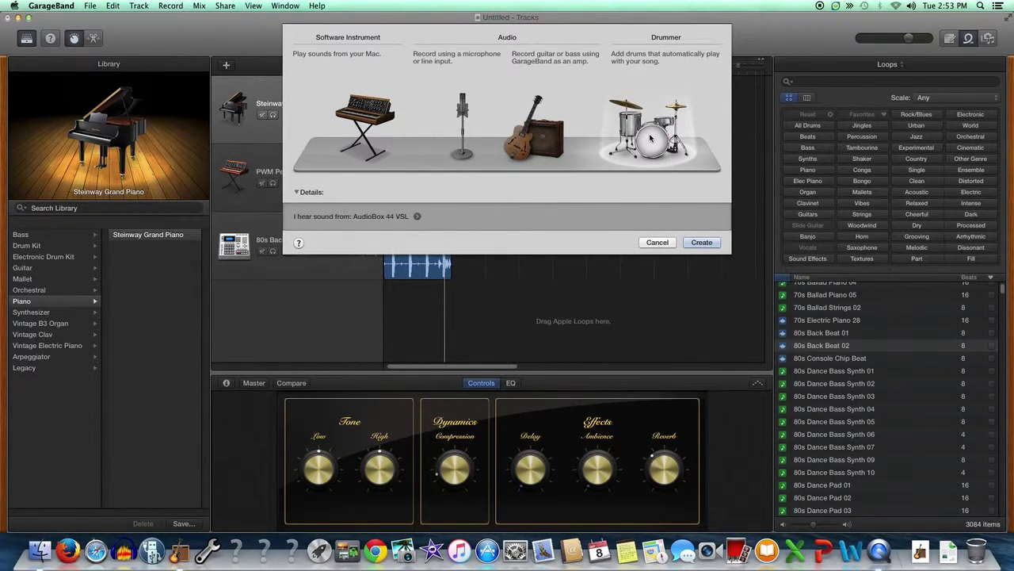
pyautogui.click(463, 129)
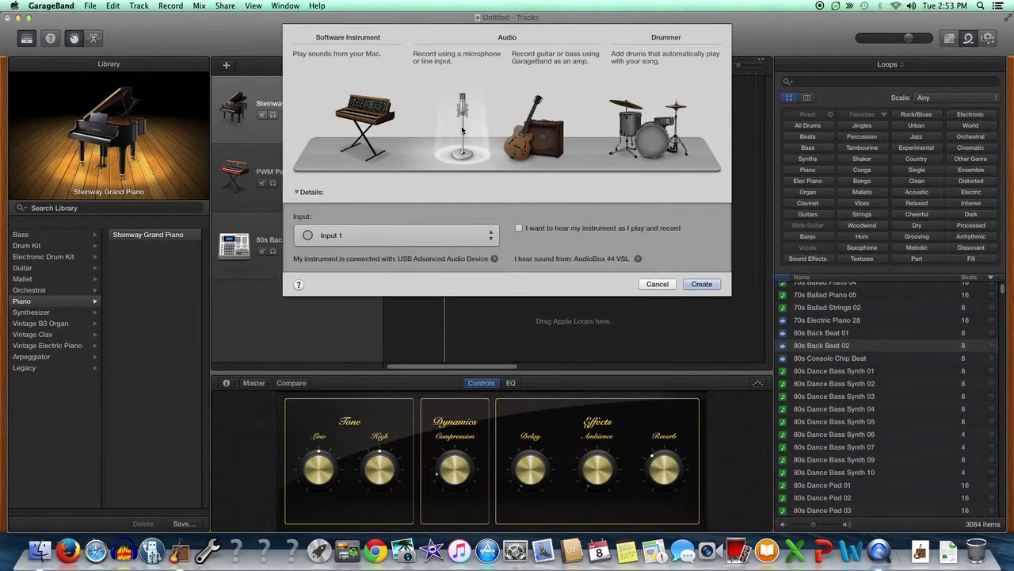
pyautogui.click(711, 286)
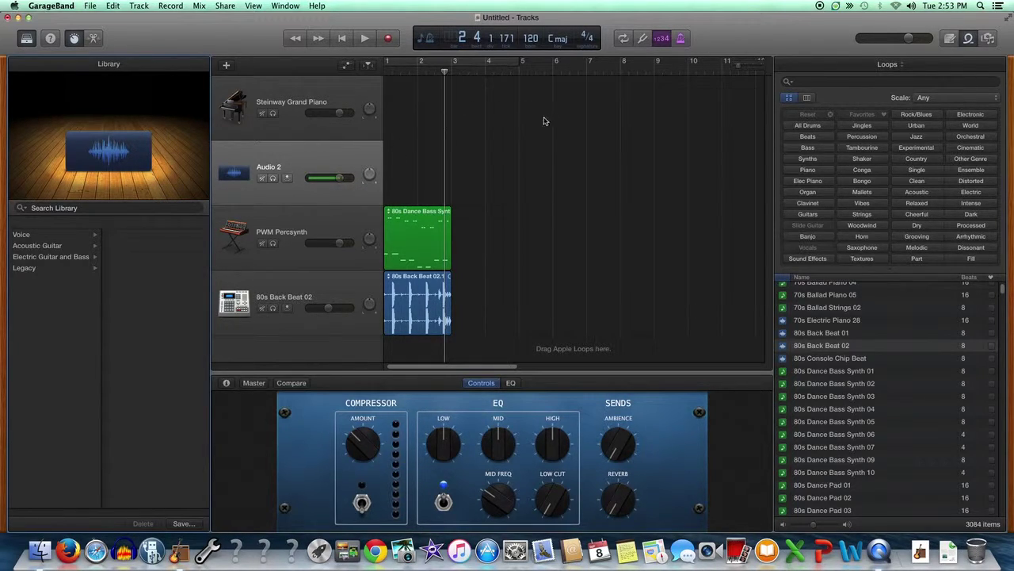
# - Record a short voice take on the Audio 2 track starting at bar 3
pyautogui.moveTo(447, 71); pyautogui.dragTo(453, 71)
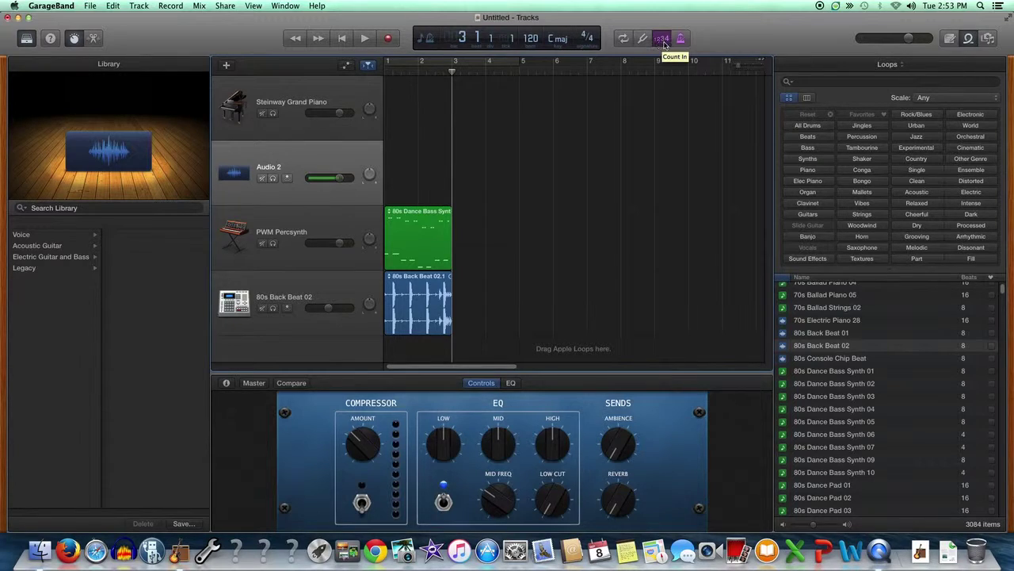
pyautogui.click(388, 39)
pyautogui.click(388, 39)
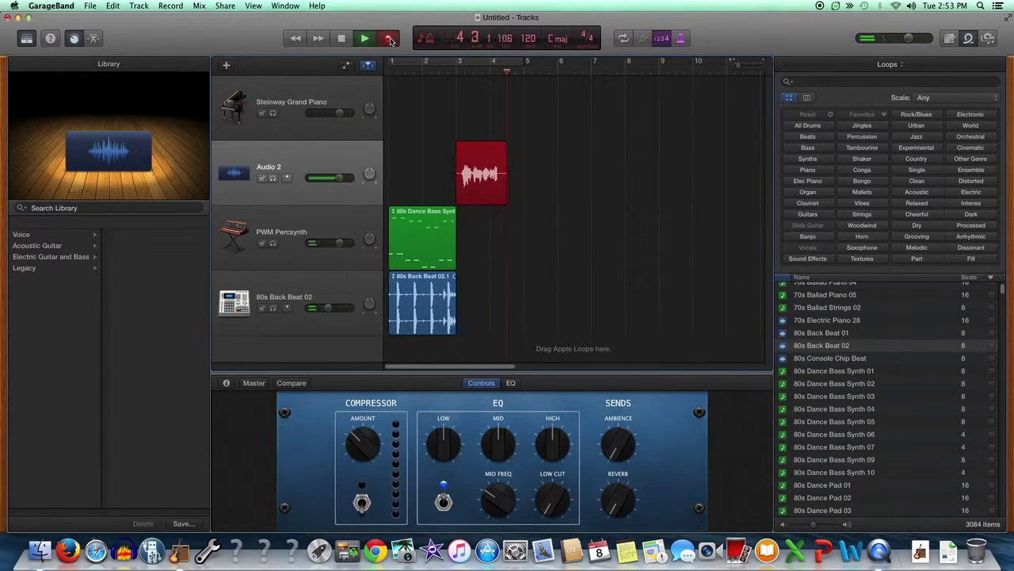
pyautogui.click(342, 38)
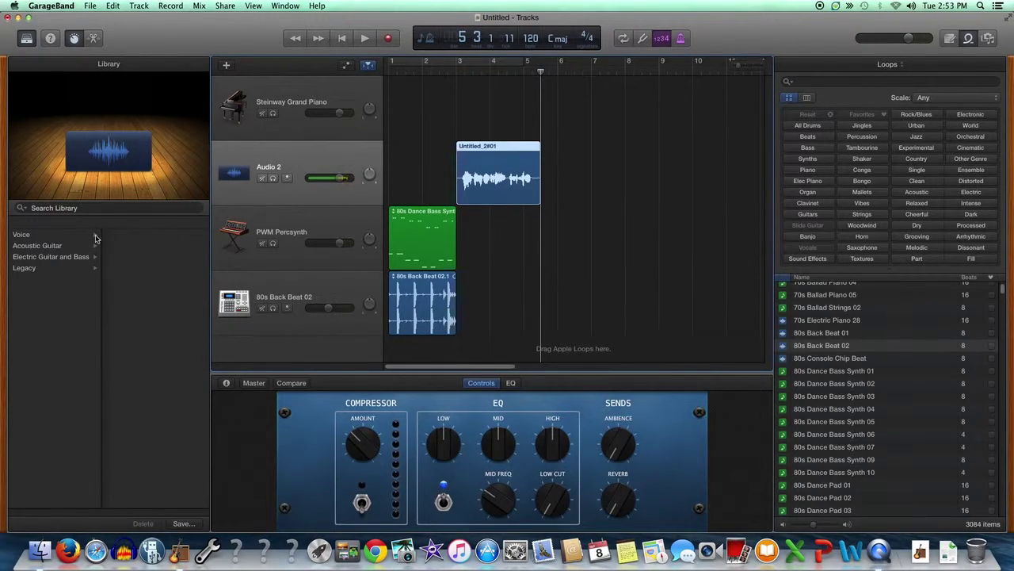
# - Turn on cycling and fit the cycle area to the recorded voice region, from bar 3 to the region's end
pyautogui.click(468, 63)
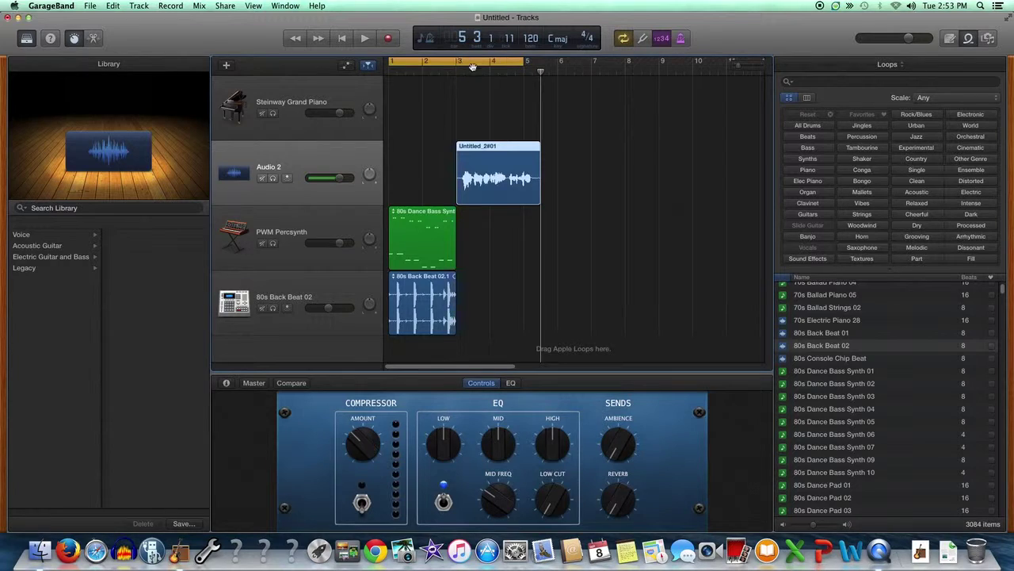
pyautogui.moveTo(539, 72); pyautogui.dragTo(465, 72)
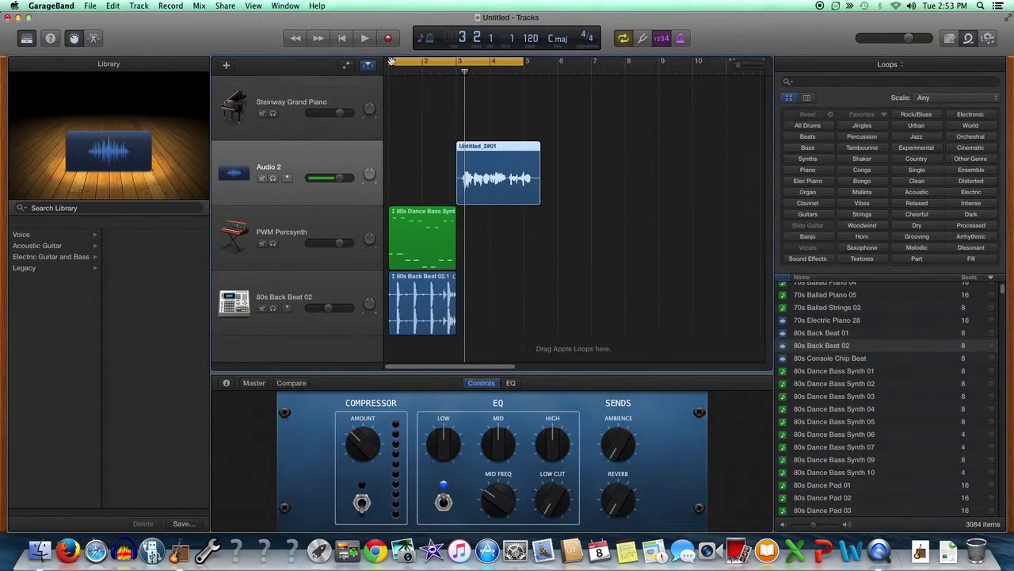
pyautogui.moveTo(390, 62)
pyautogui.mouseDown()
pyautogui.moveTo(459, 69)
pyautogui.moveTo(391, 69)
pyautogui.mouseUp()
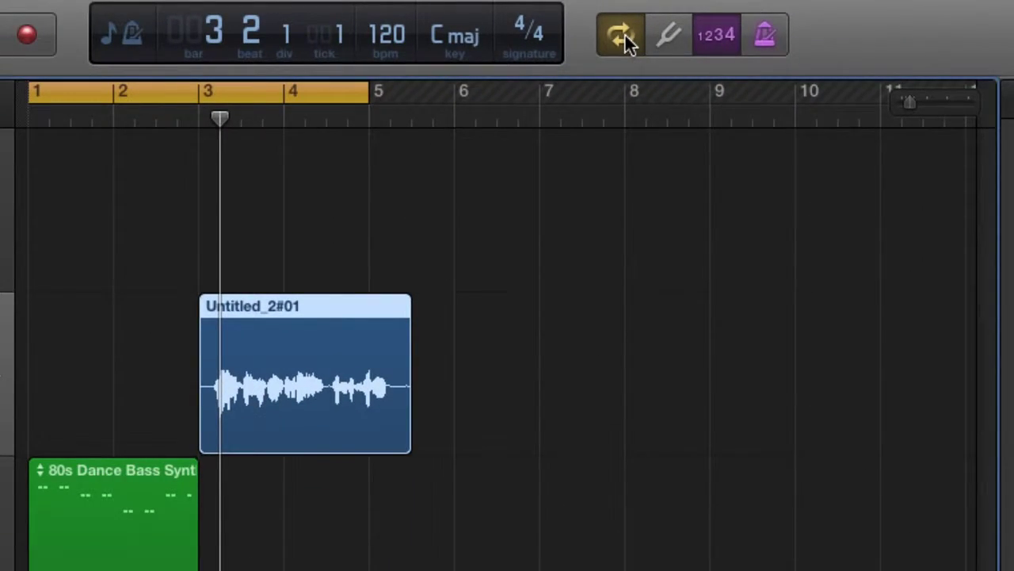
pyautogui.click(624, 32)
pyautogui.click(624, 32)
pyautogui.moveTo(103, 92); pyautogui.dragTo(279, 94)
pyautogui.moveTo(539, 95); pyautogui.dragTo(404, 95)
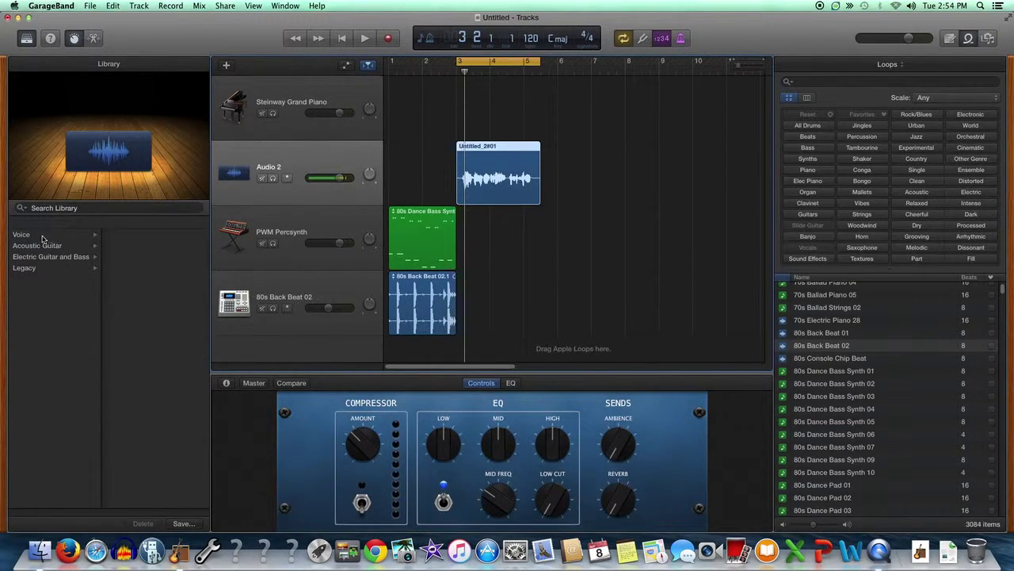
# - Audition the Tube Vocal and Fuzz Vocal voice patches on the recorded track during cycled playback
pyautogui.click(26, 236)
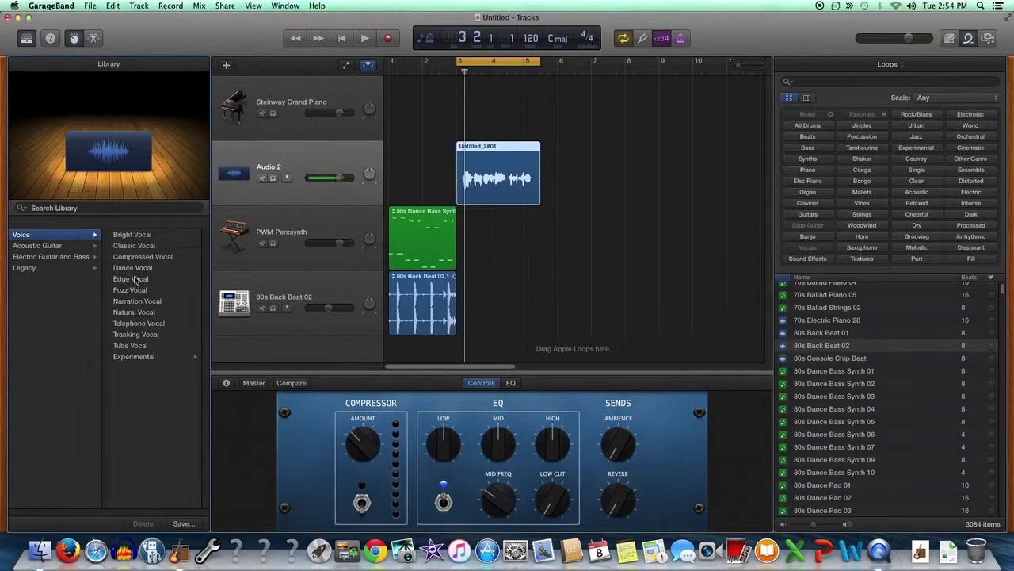
pyautogui.click(142, 346)
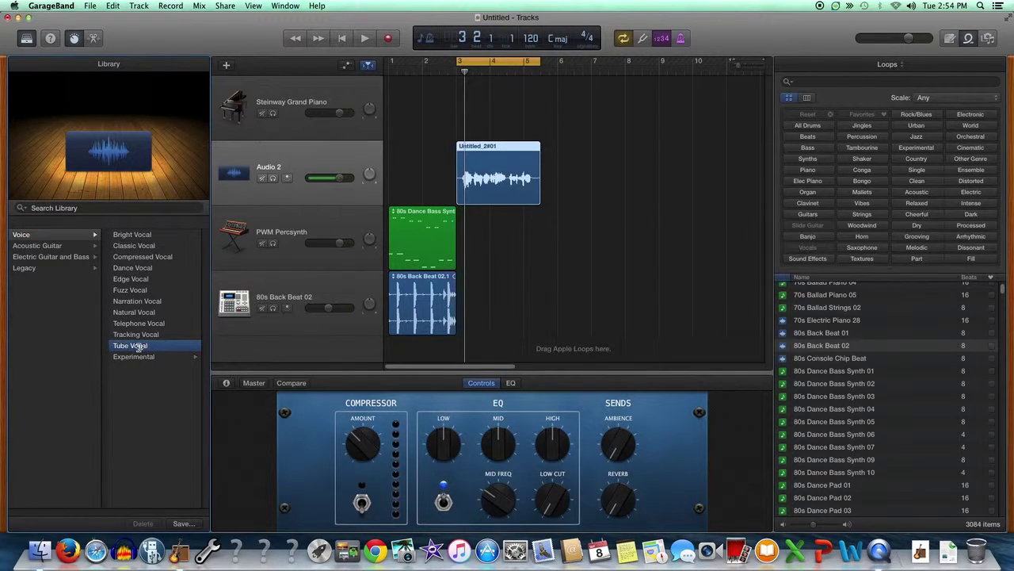
pyautogui.click(366, 40)
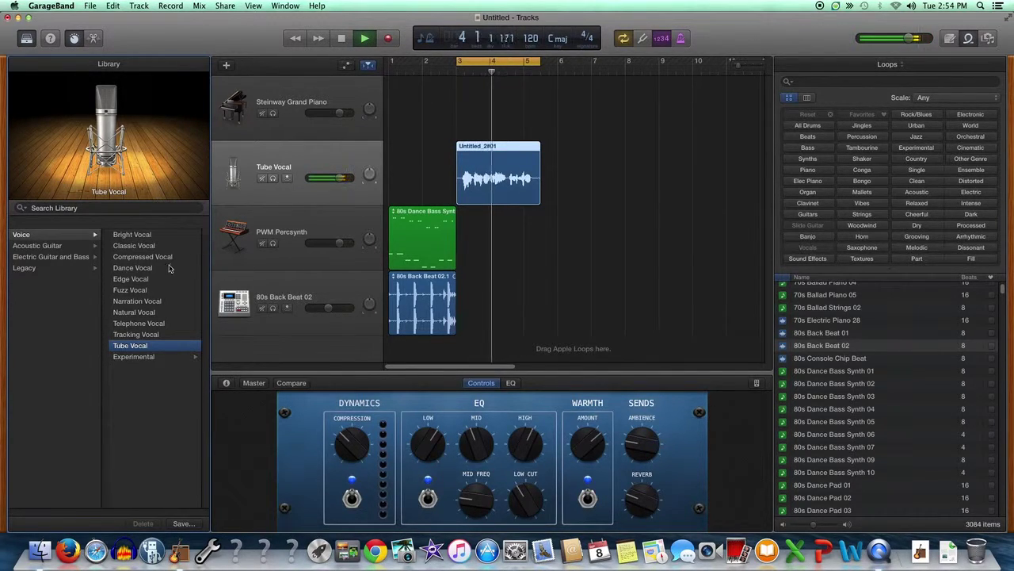
pyautogui.click(140, 291)
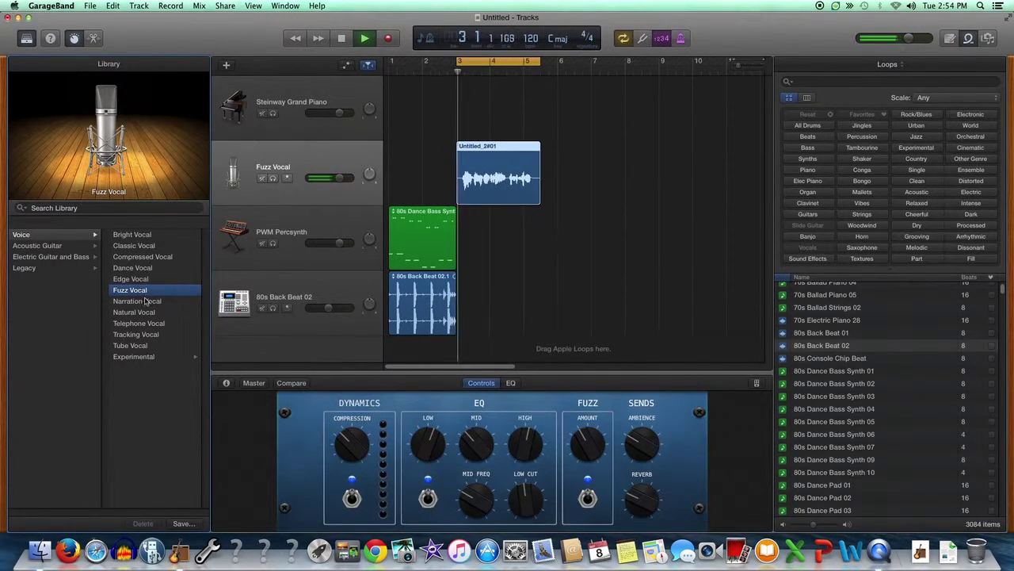
# - Apply the Classic Drive distorted electric guitar patch to the voice track, listen to it, and stop playback
pyautogui.click(50, 256)
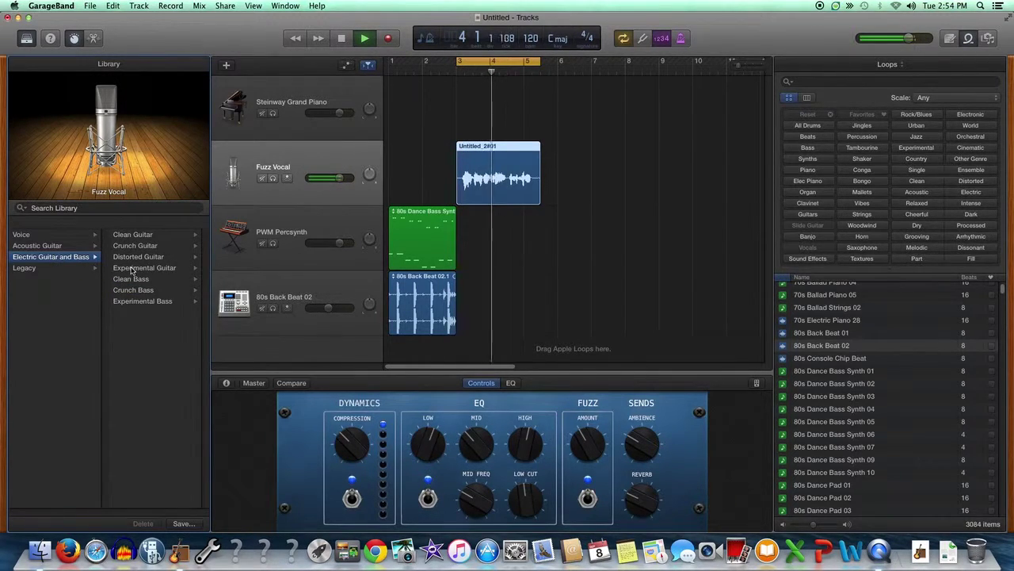
pyautogui.click(133, 257)
pyautogui.click(188, 302)
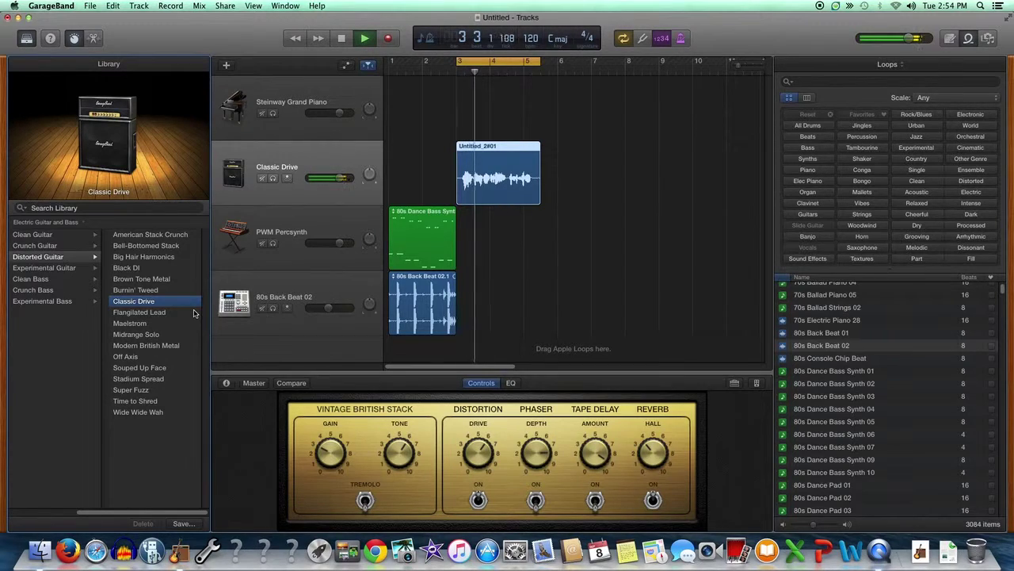
pyautogui.press('space')
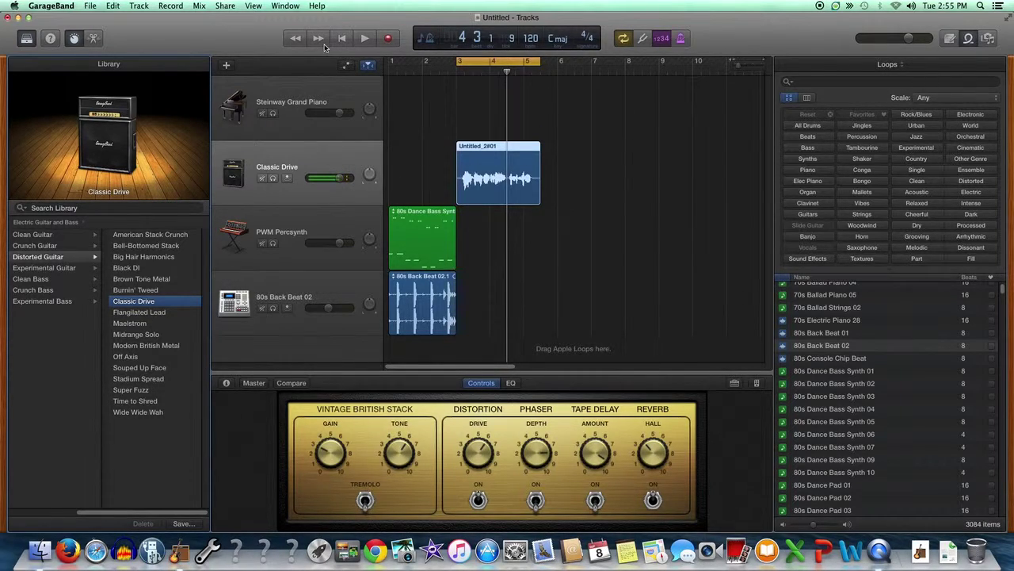
# - Add a new software instrument track and give it the Hard Rock guitar patch
pyautogui.click(227, 67)
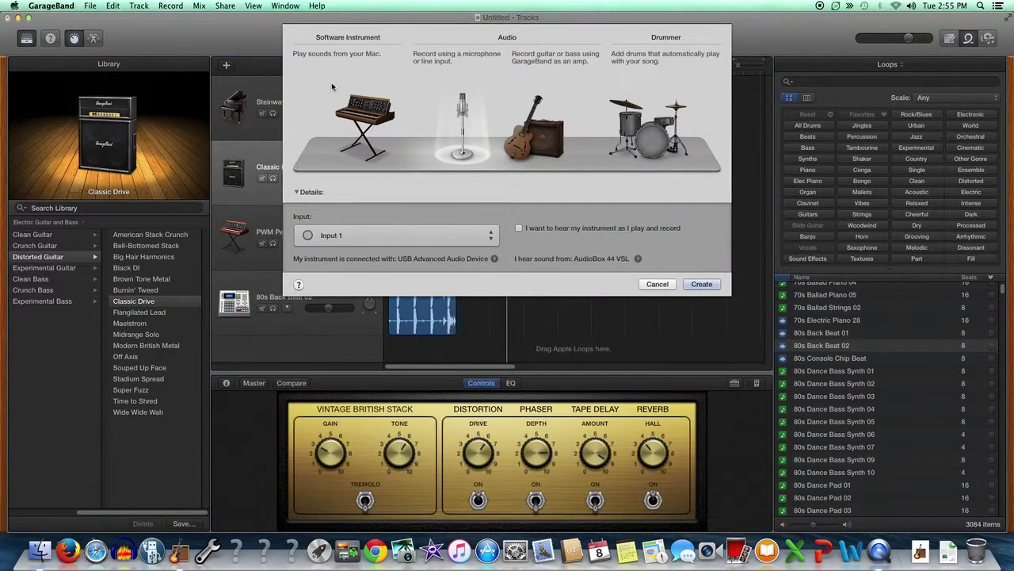
pyautogui.click(368, 123)
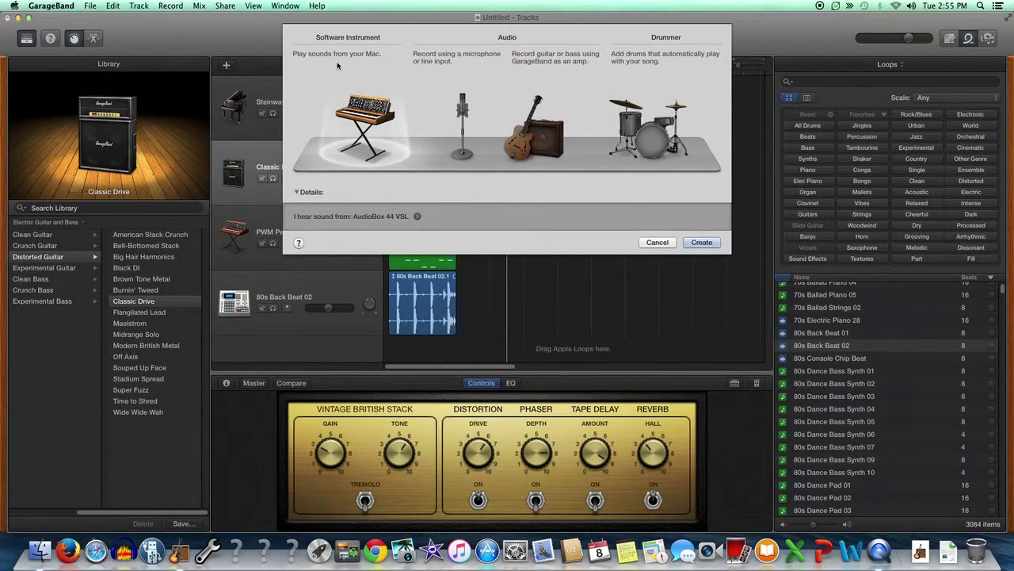
pyautogui.click(701, 242)
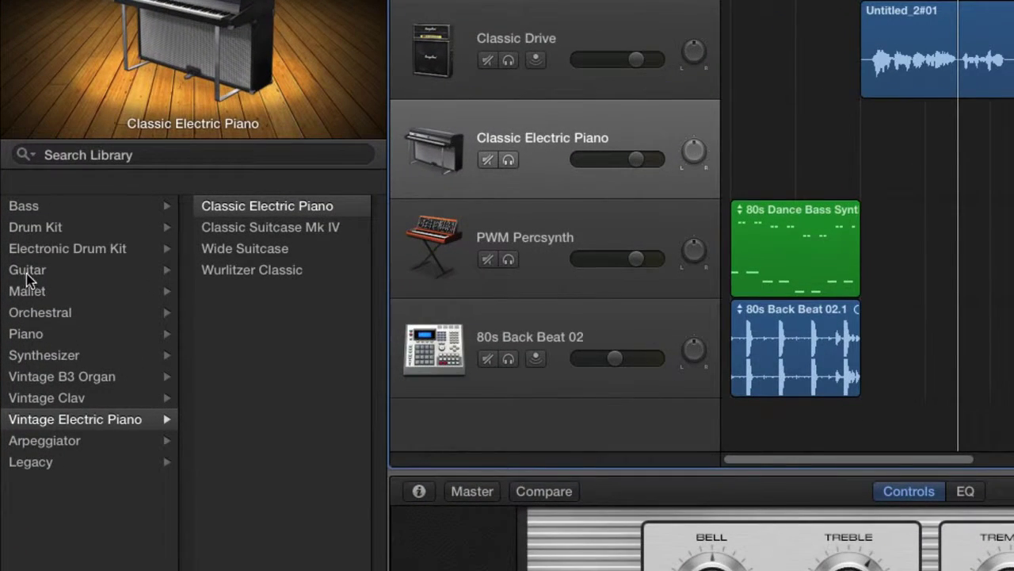
pyautogui.click(27, 271)
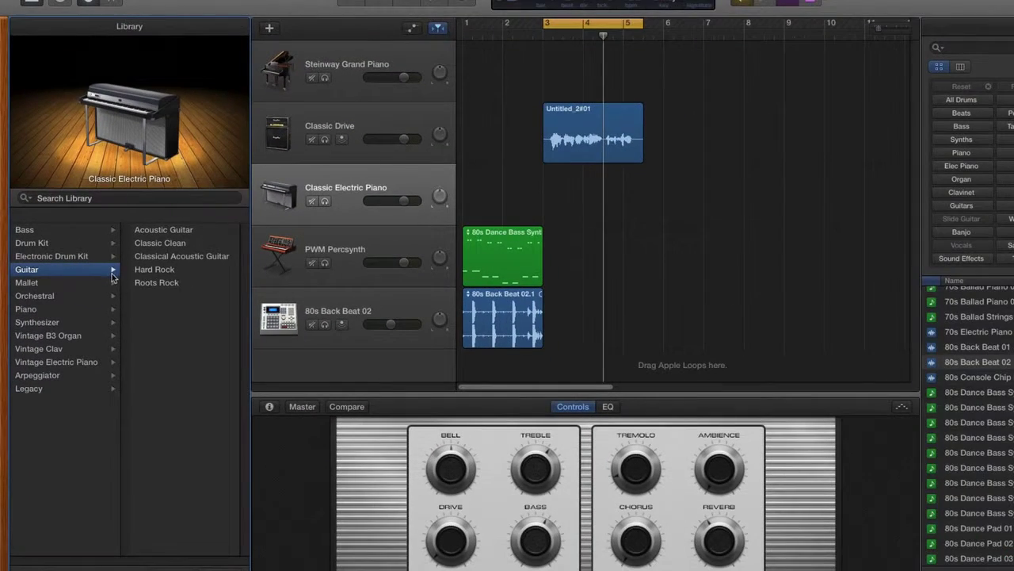
pyautogui.click(191, 270)
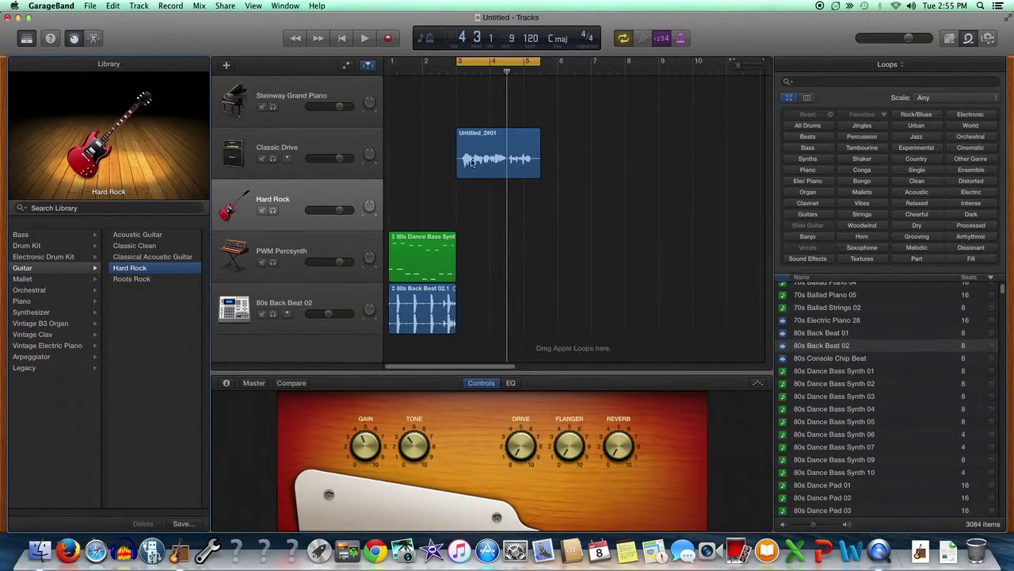
# - Show the Musical Typing keyboard and play a few test notes with the Hard Rock guitar
pyautogui.click(297, 7)
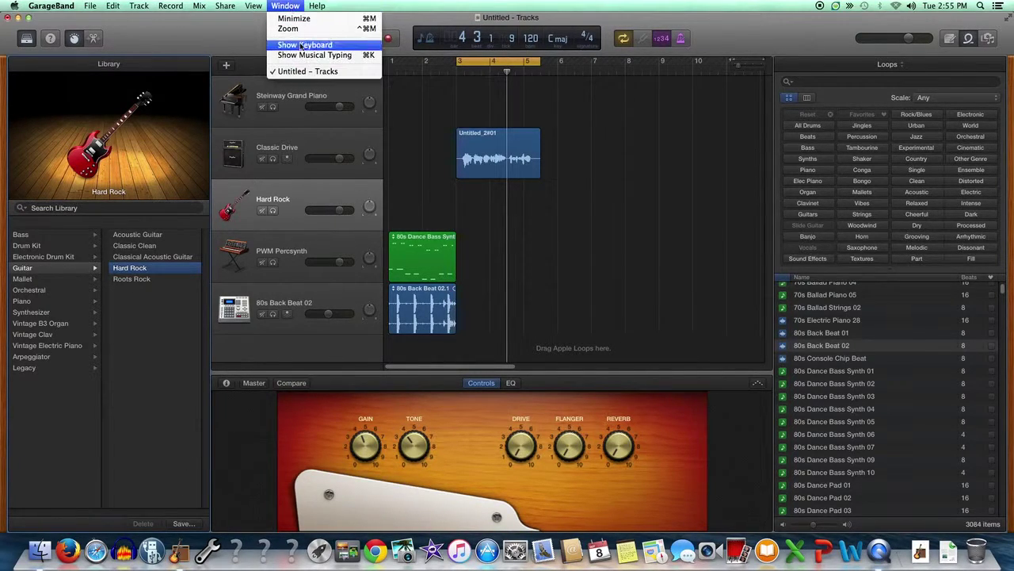
pyautogui.click(308, 55)
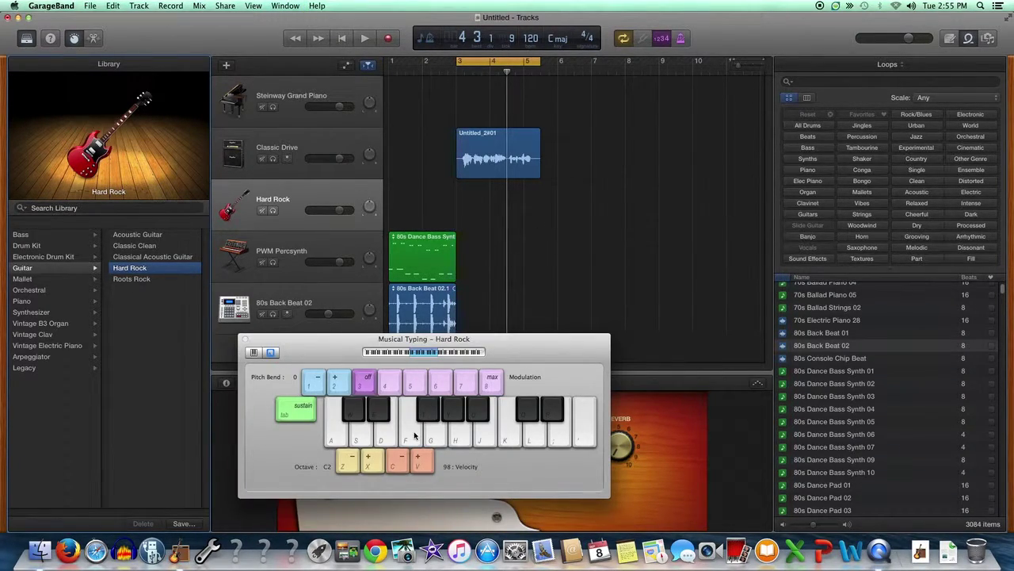
pyautogui.press('f')
pyautogui.press('d')
pyautogui.press('a')
pyautogui.press('f')
pyautogui.press('d')
pyautogui.press('a')
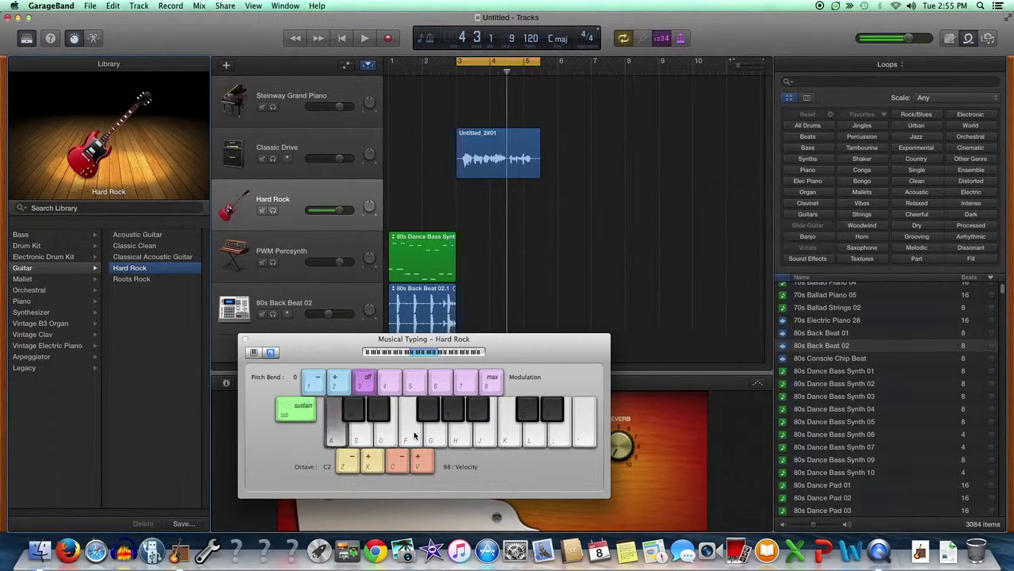
pyautogui.press('g')
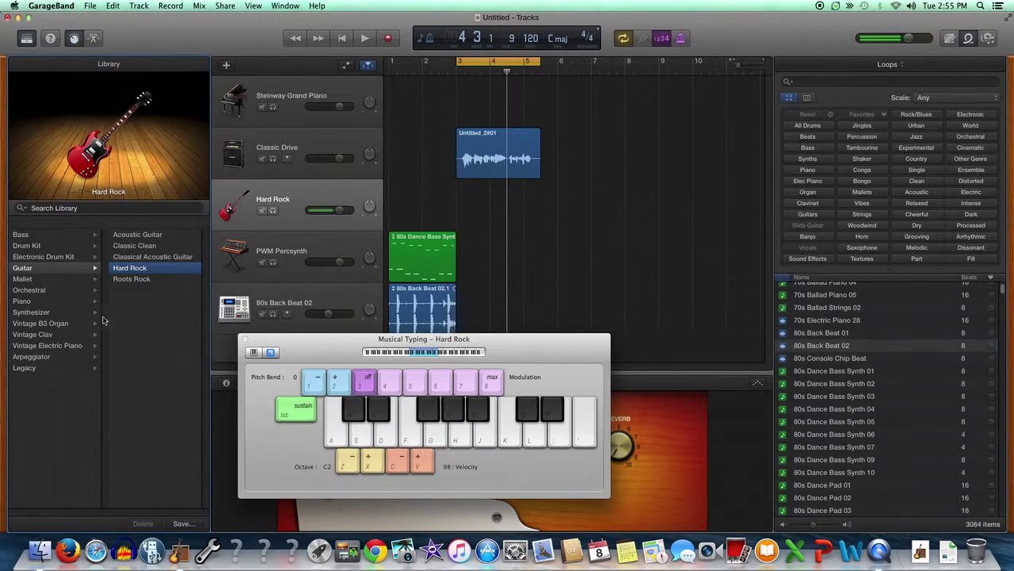
# - Change the new track's patch to the FM Wobble Bass from the EDM Bass synthesizers and play some test notes
pyautogui.click(49, 313)
pyautogui.click(136, 280)
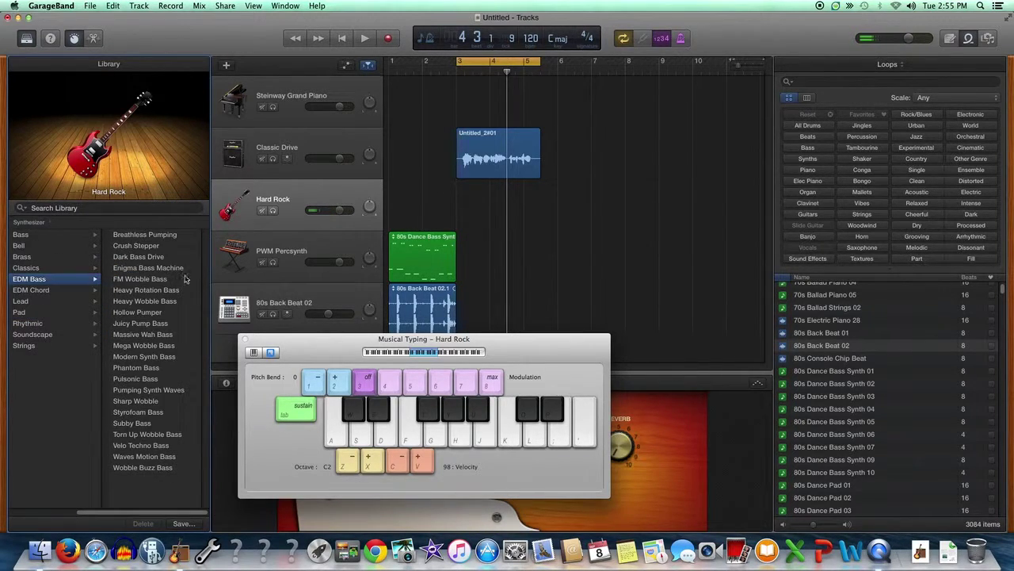
pyautogui.click(155, 281)
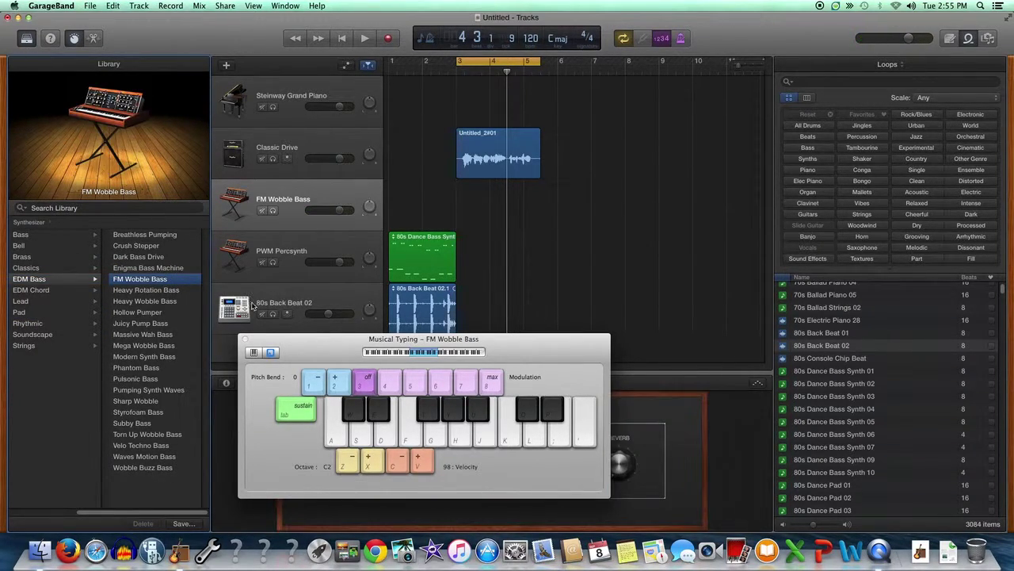
pyautogui.press('a')
pyautogui.press('g')
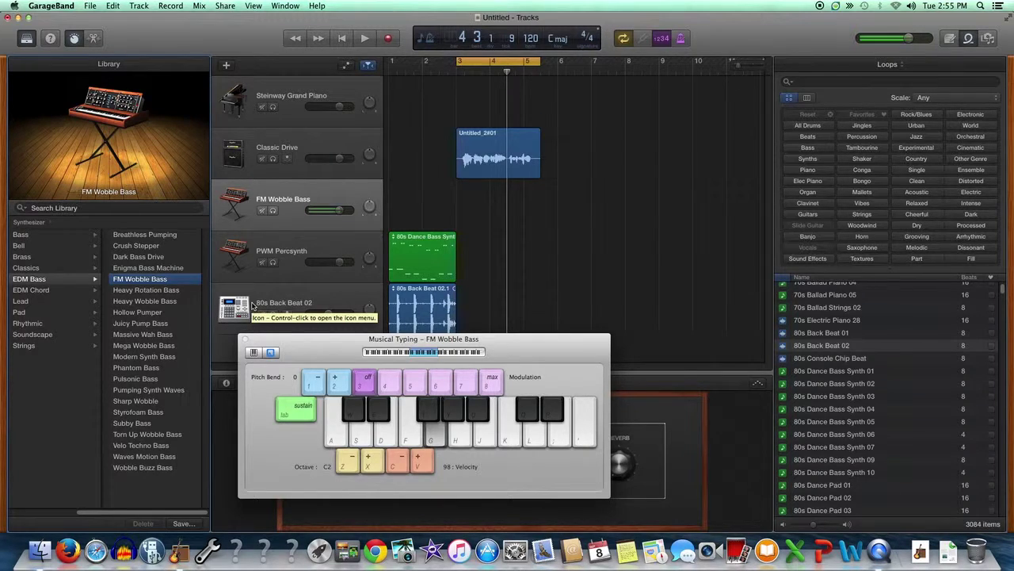
pyautogui.press('w')
pyautogui.press('d')
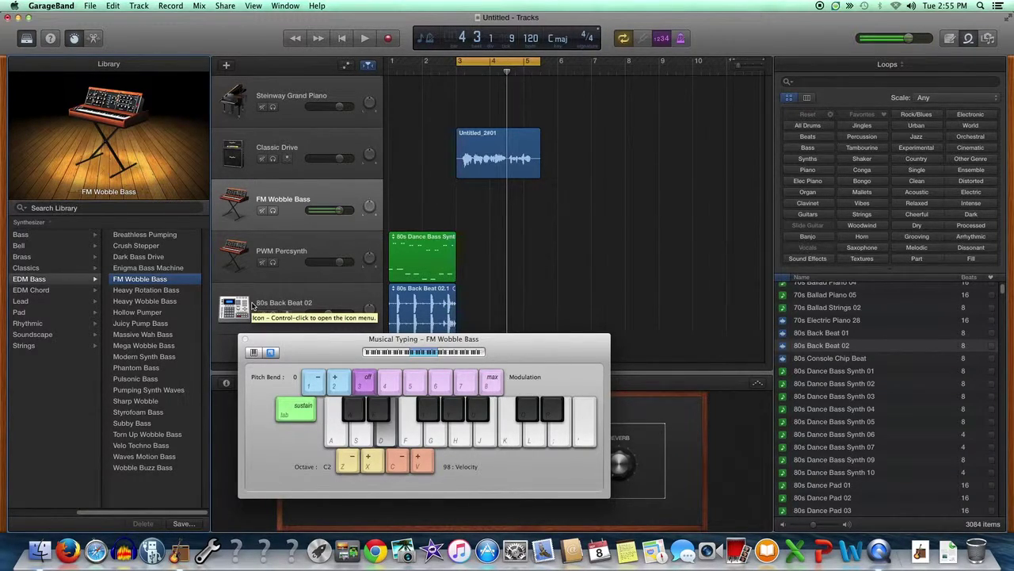
pyautogui.press('a')
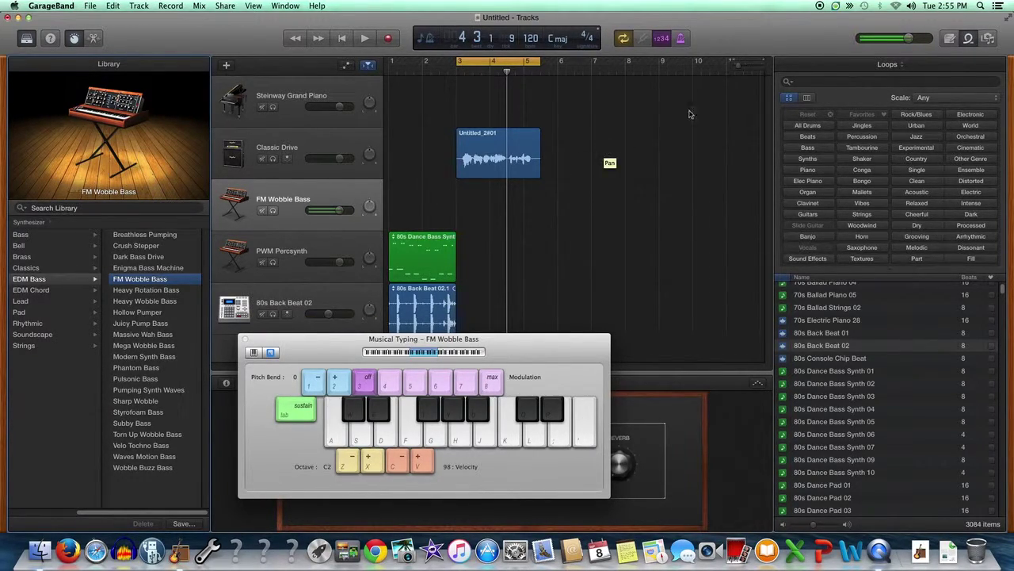
# - Turn off cycling and record a short FM Wobble Bass line with Musical Typing, from about bar 4 to bar 9
pyautogui.click(389, 42)
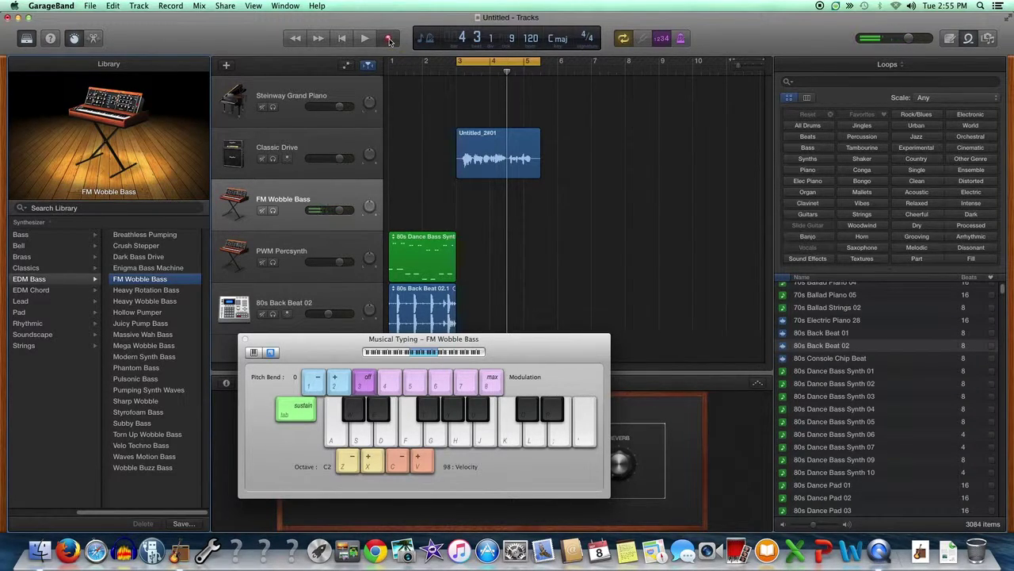
pyautogui.click(624, 39)
pyautogui.click(389, 40)
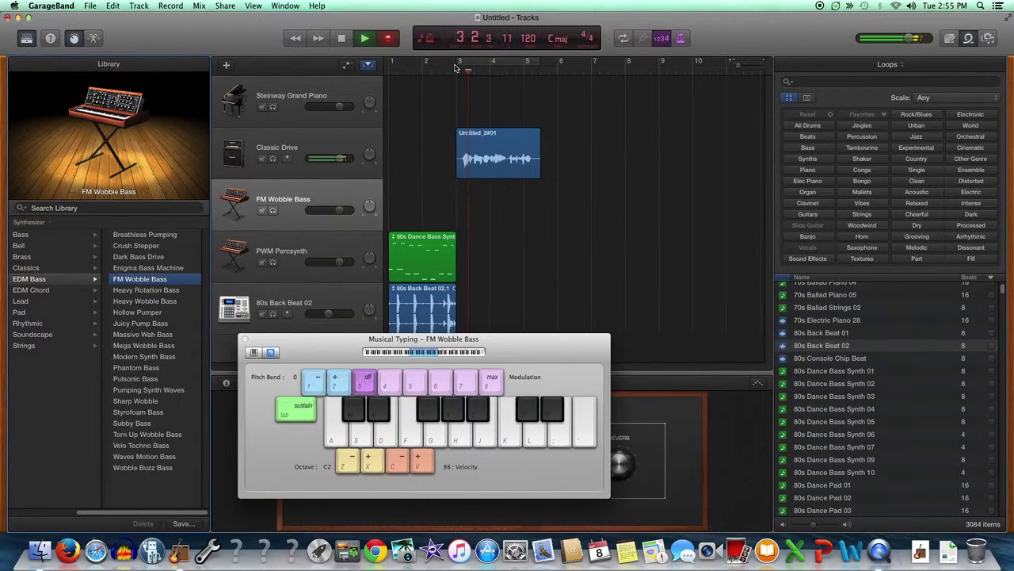
pyautogui.press('a')
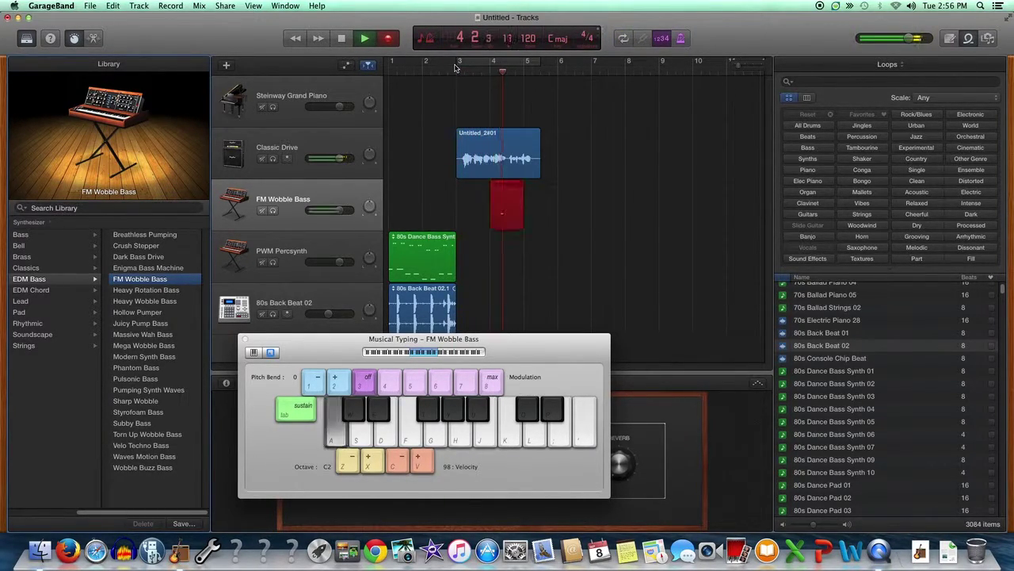
pyautogui.press('f')
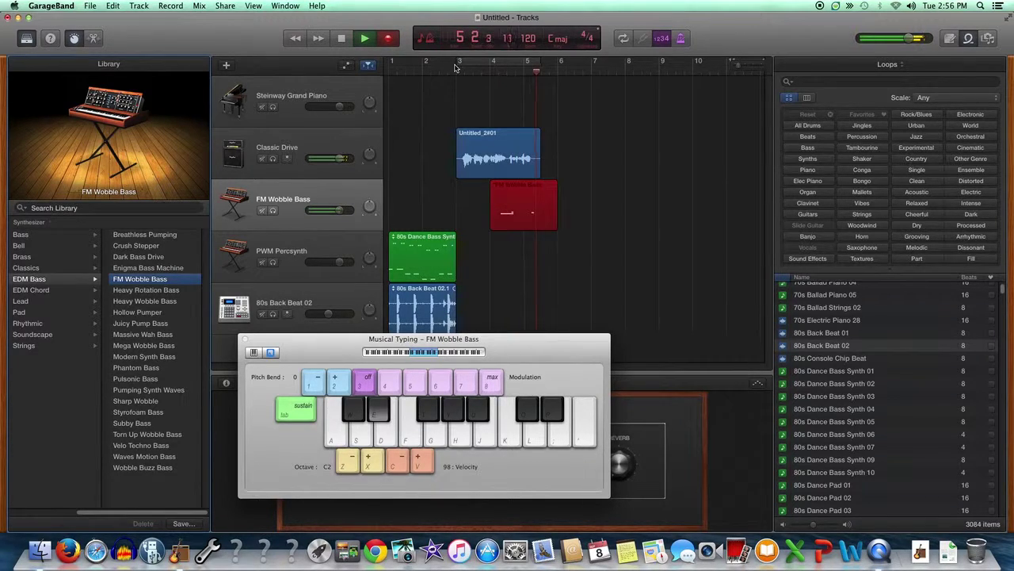
pyautogui.press('s')
pyautogui.press('a')
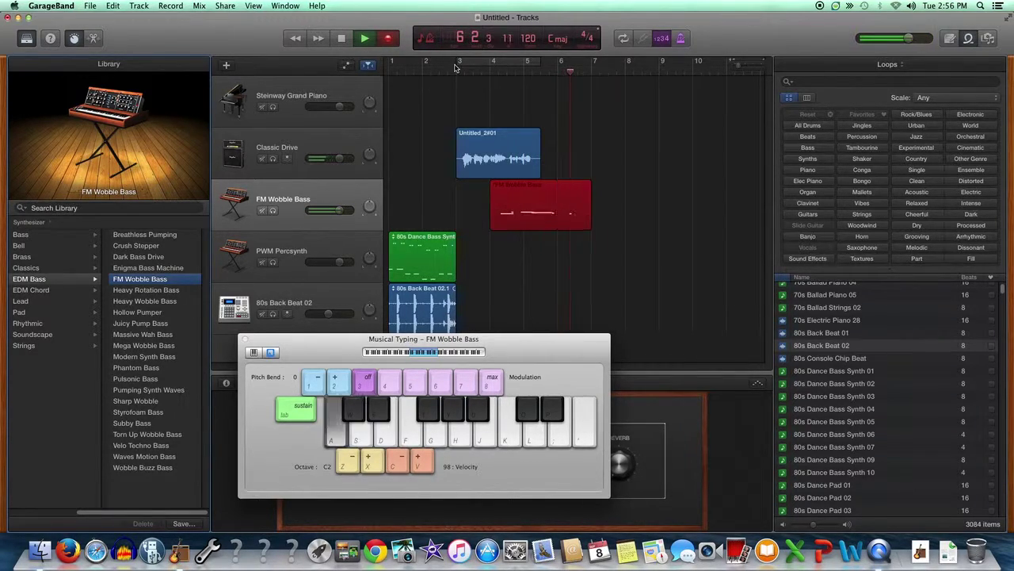
pyautogui.press('f')
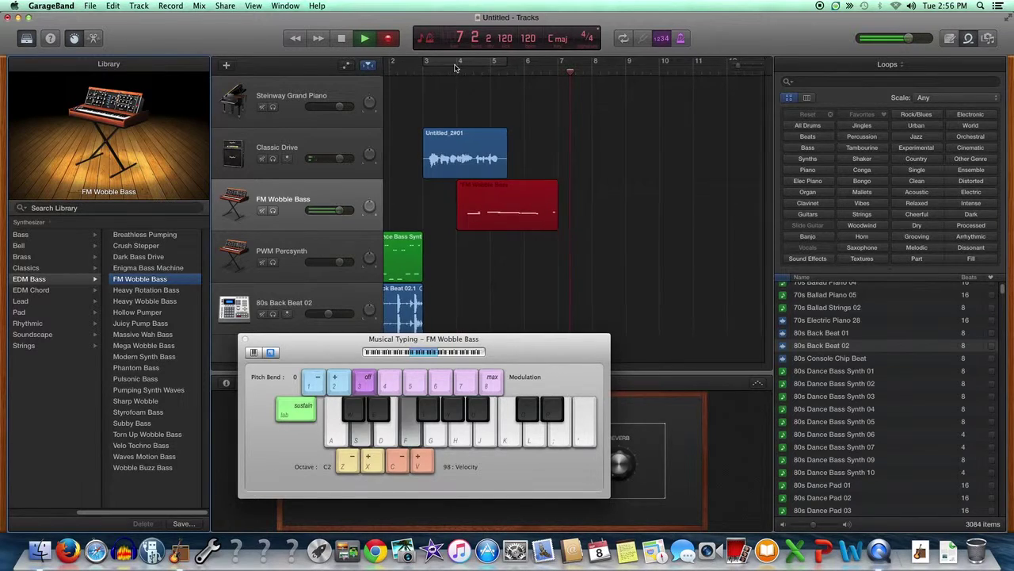
pyautogui.press('f')
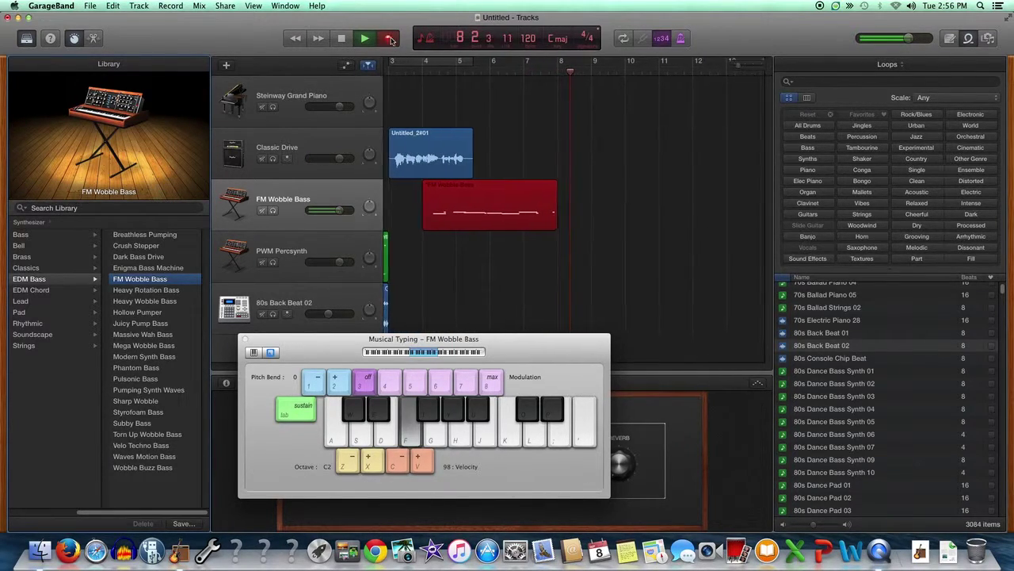
pyautogui.click(345, 39)
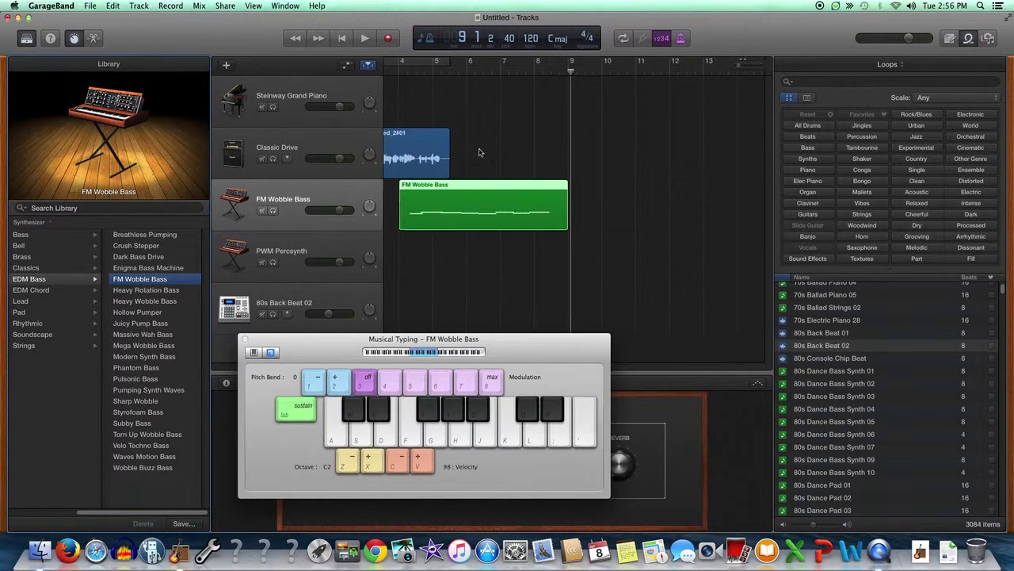
# - Examine the recorded regions along the timeline at closer and wider zoom levels
pyautogui.hscroll(-5, 478, 154)
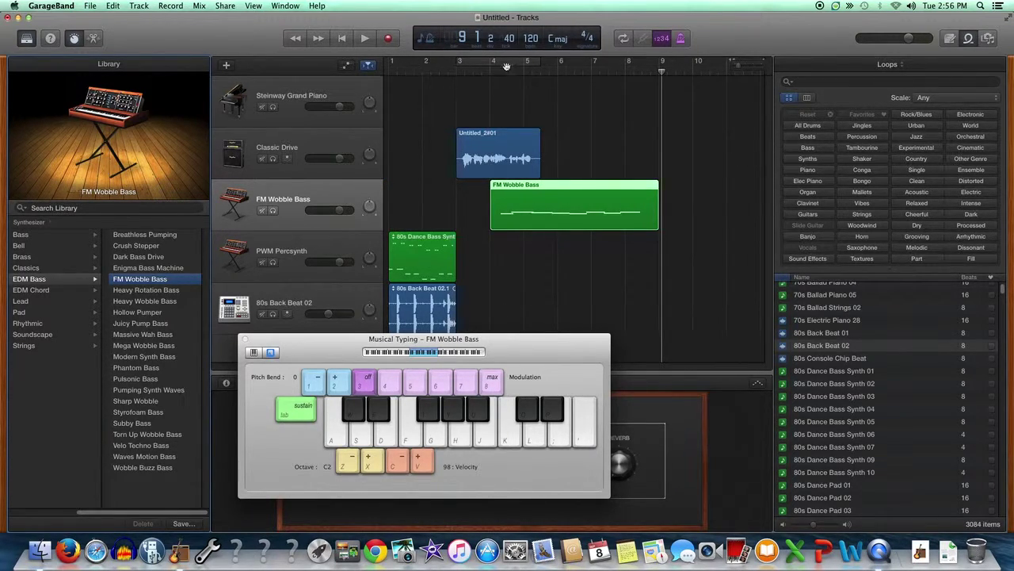
pyautogui.scroll(5, 737, 65)
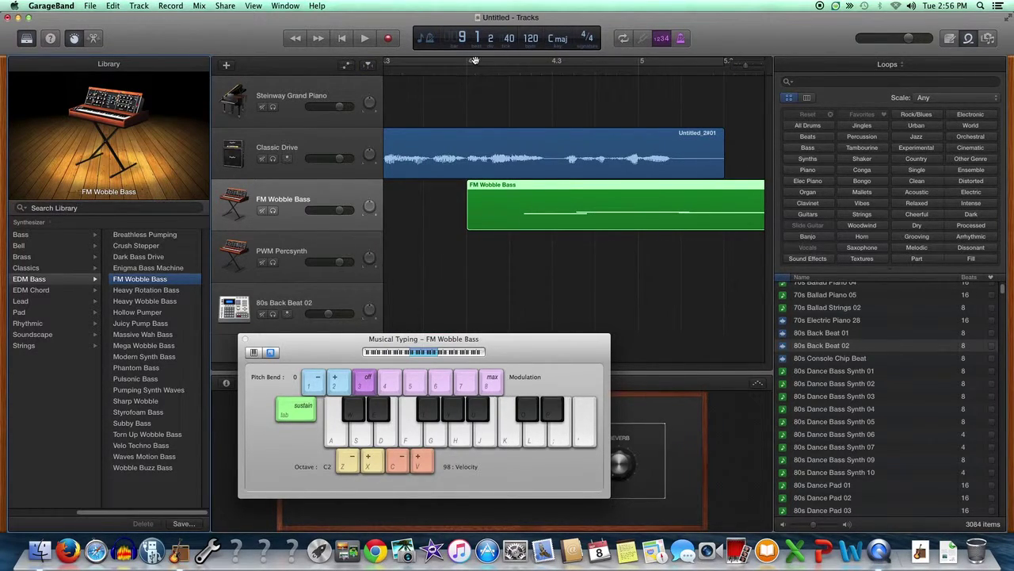
pyautogui.hscroll(5, 575, 67)
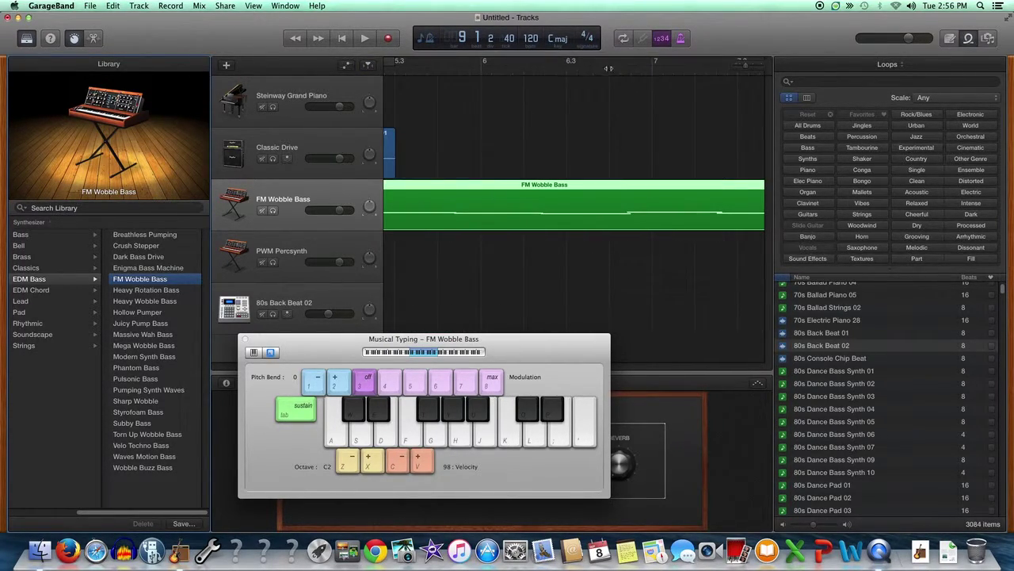
pyautogui.scroll(-6, 746, 69)
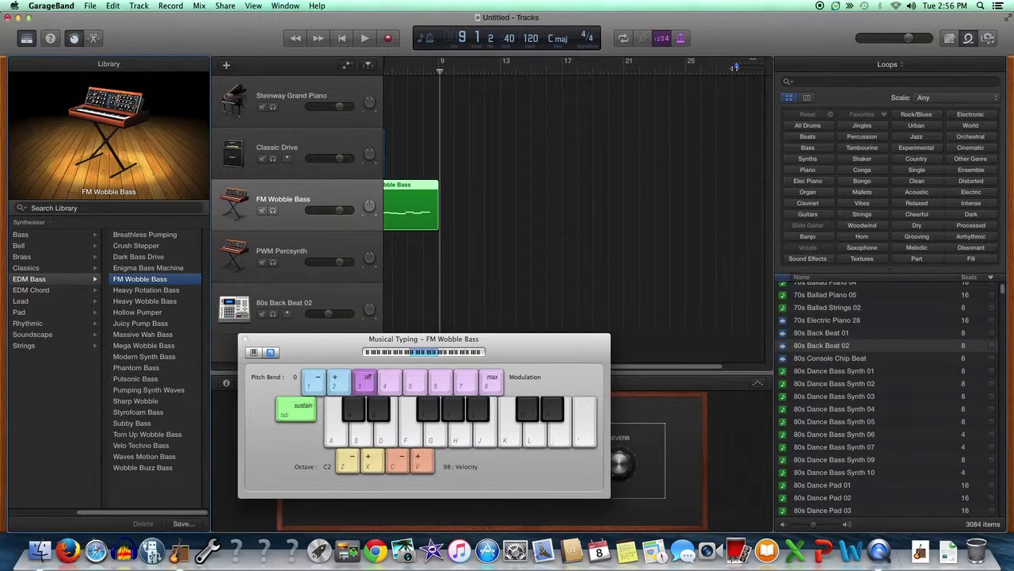
pyautogui.scroll(3, 738, 67)
pyautogui.scroll(-8, 725, 67)
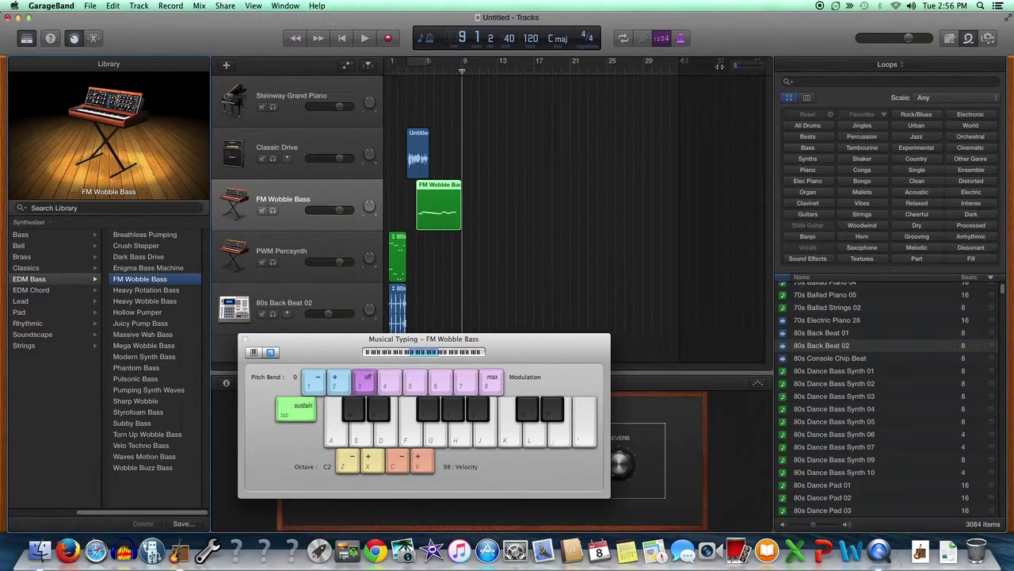
pyautogui.scroll(8, 737, 69)
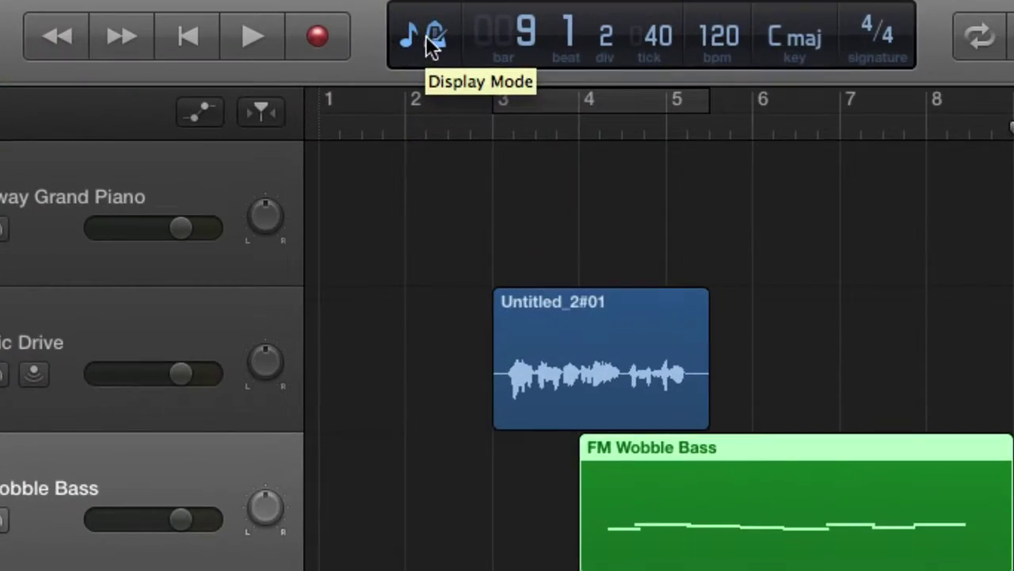
# - Try the Time display mode for the ruler and counter, and return to Beats & Project
pyautogui.click(426, 38)
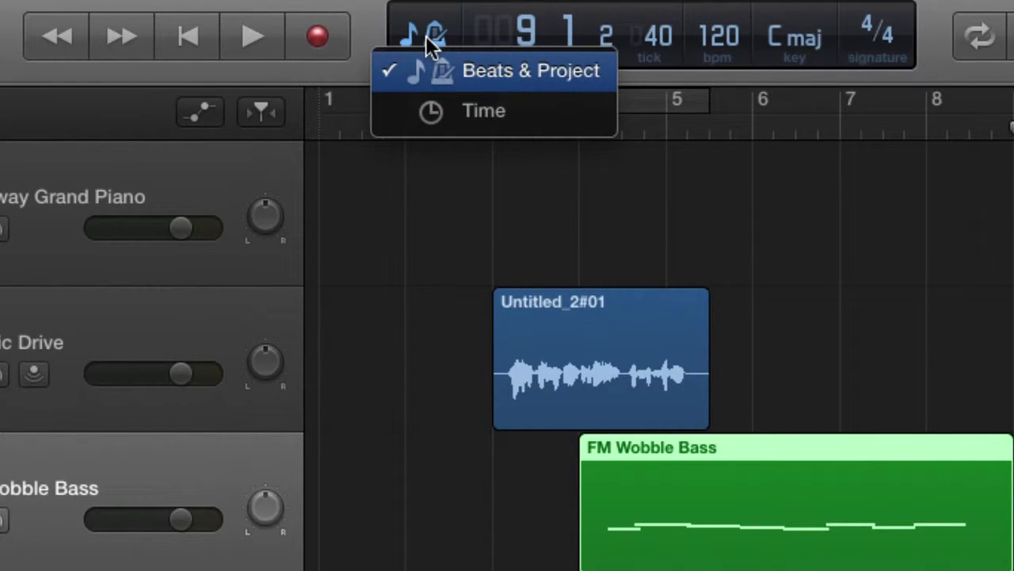
pyautogui.click(479, 111)
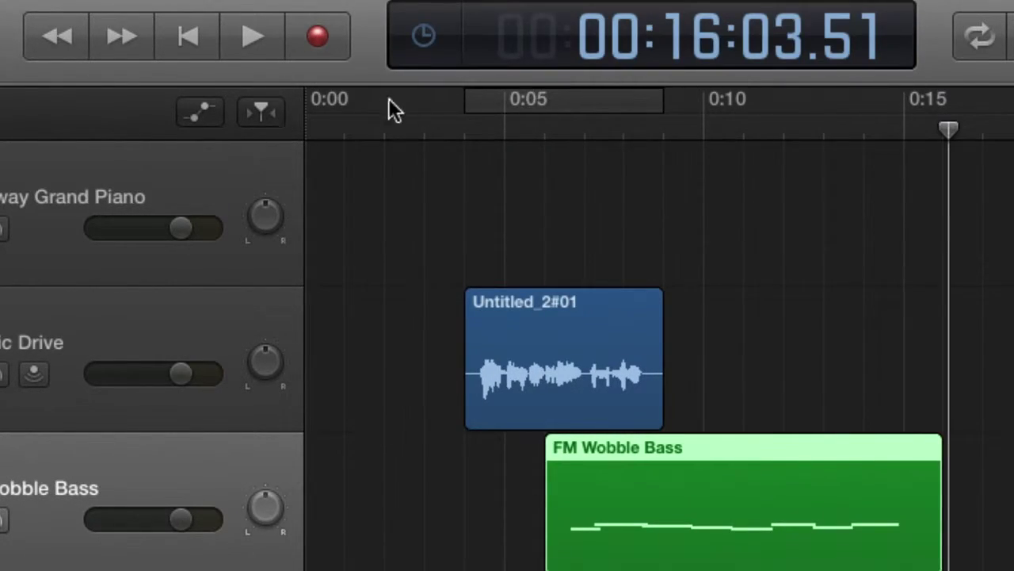
pyautogui.click(425, 37)
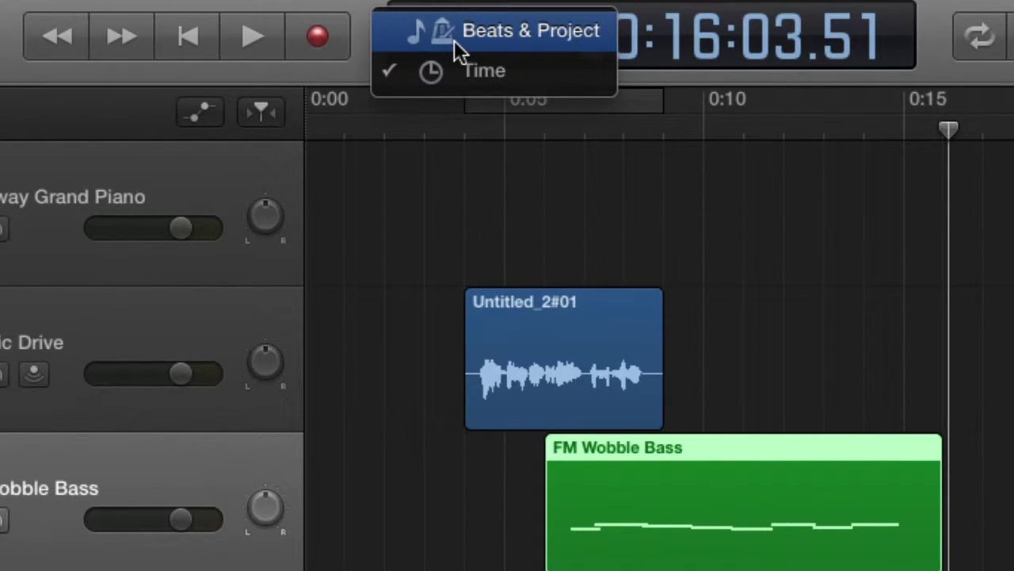
pyautogui.click(454, 40)
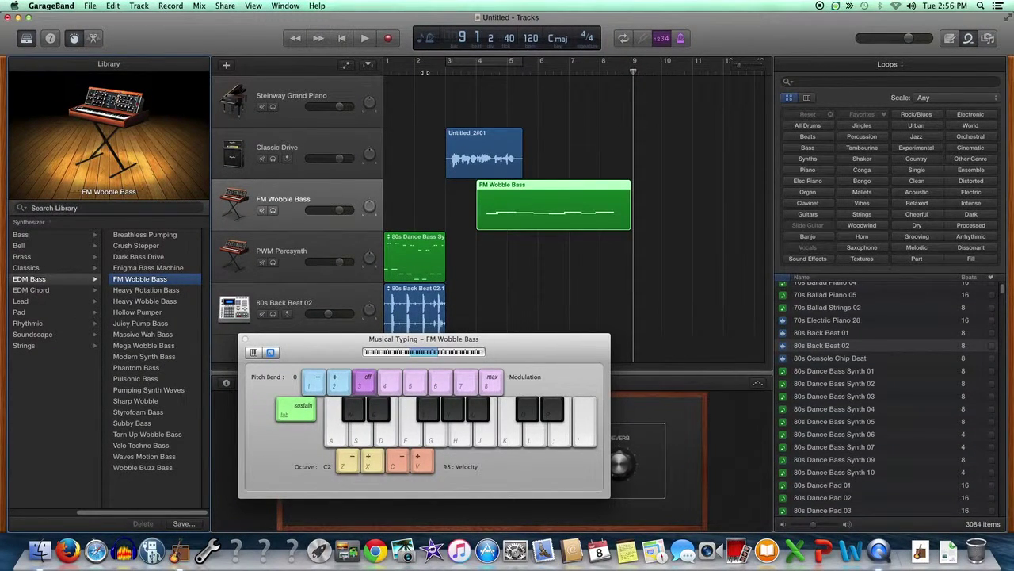
# - Turn on cycling and stretch the cycle area from bar 3 to just past bar 8, about 5 bars 1 beat long
pyautogui.click(623, 39)
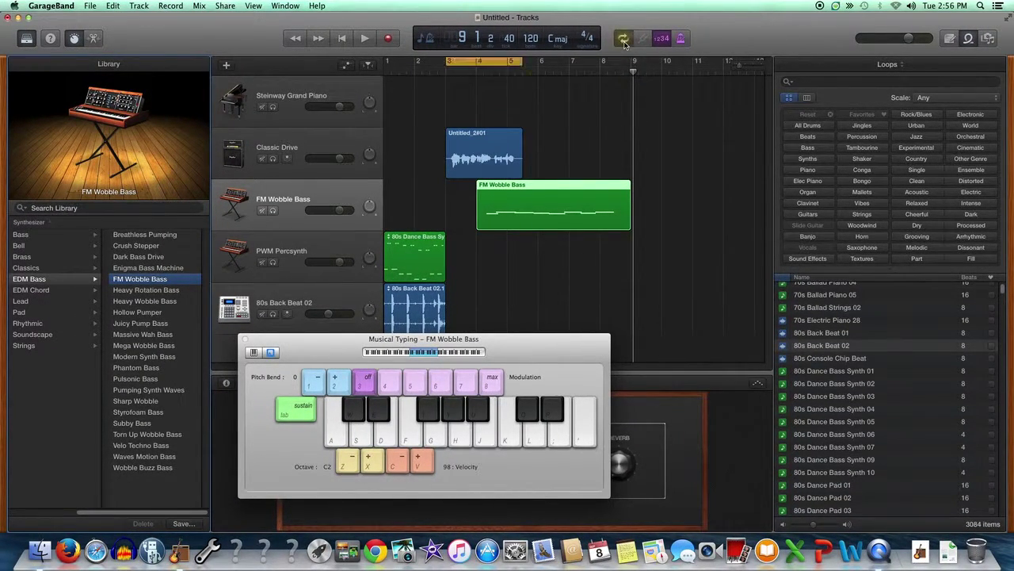
pyautogui.moveTo(524, 63); pyautogui.dragTo(631, 65)
pyautogui.moveTo(448, 63); pyautogui.dragTo(425, 61)
pyautogui.click(428, 61)
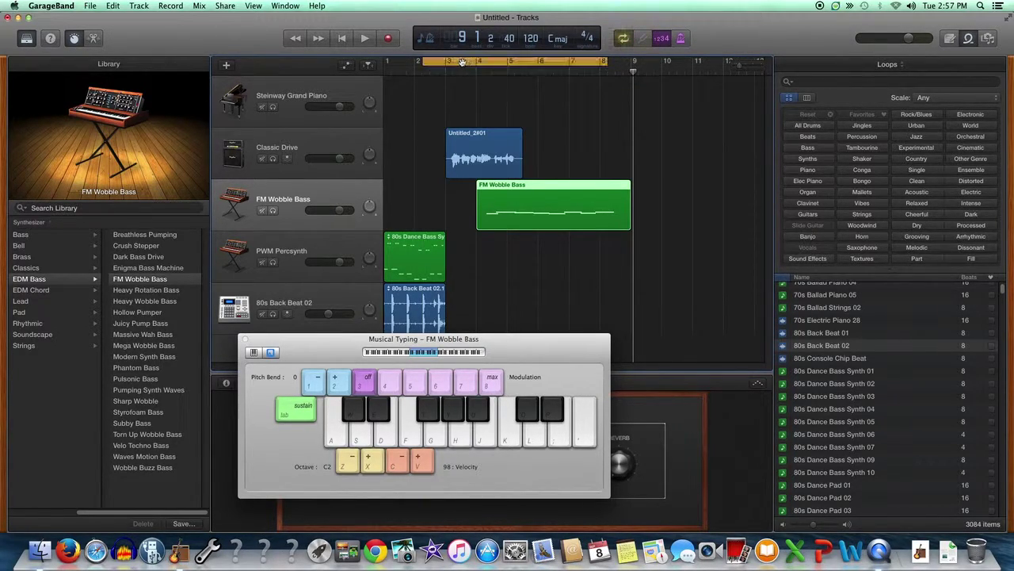
pyautogui.moveTo(425, 61); pyautogui.dragTo(449, 61)
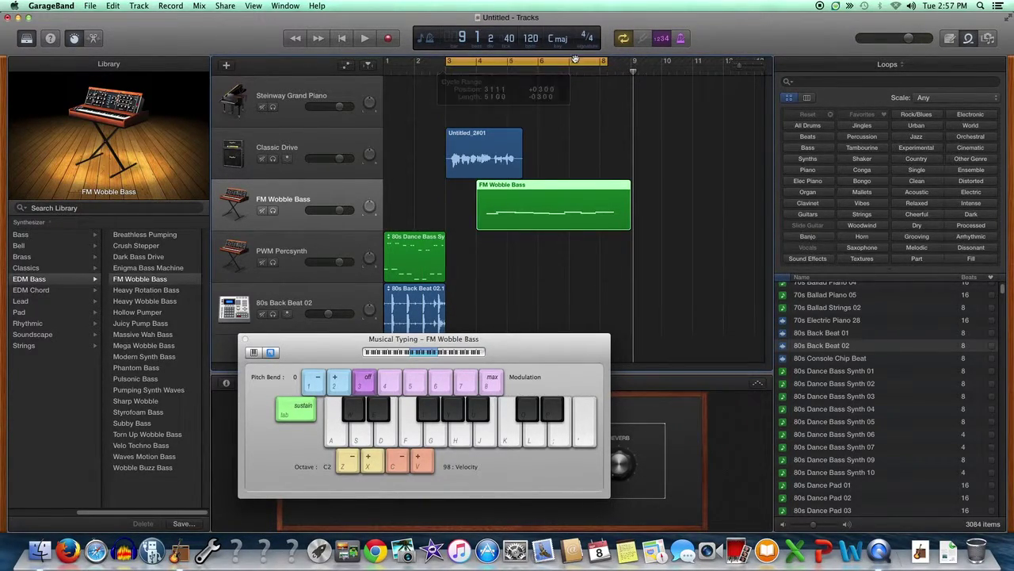
# - Shorten the cycle area to less than half of bar 3, play the short loop and turn cycling off
pyautogui.moveTo(602, 61); pyautogui.dragTo(458, 61)
pyautogui.click(364, 40)
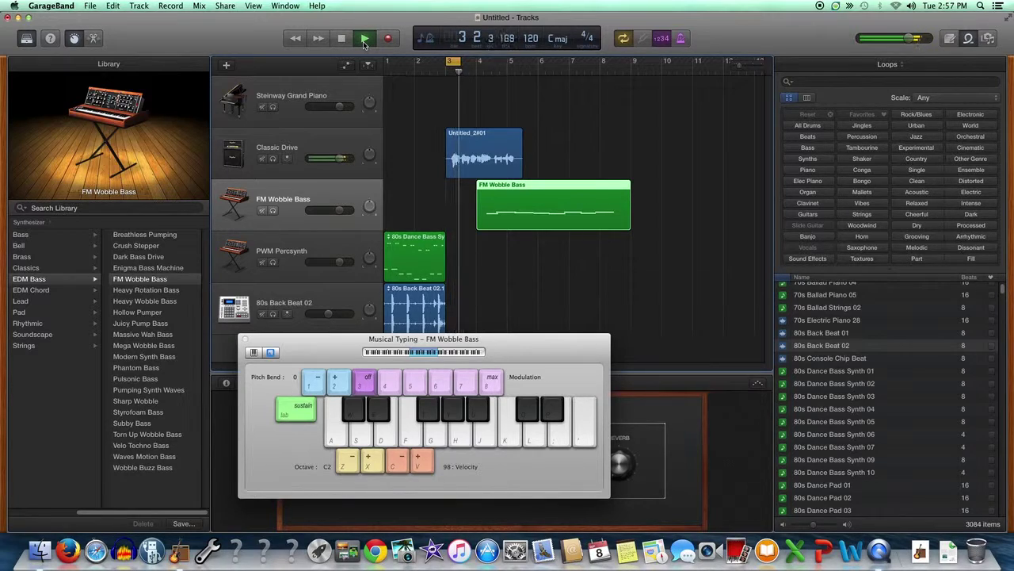
pyautogui.click(344, 39)
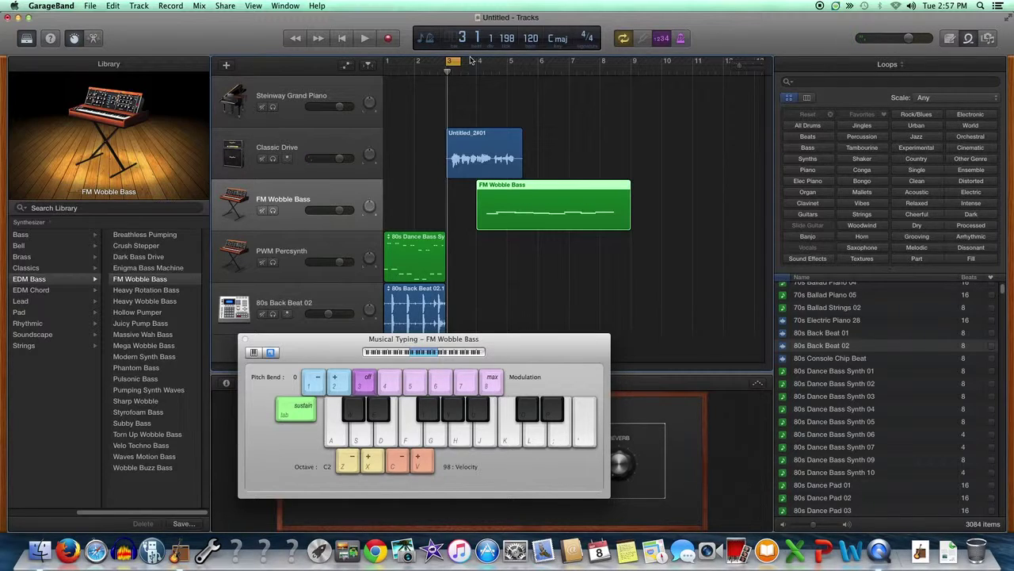
pyautogui.click(624, 40)
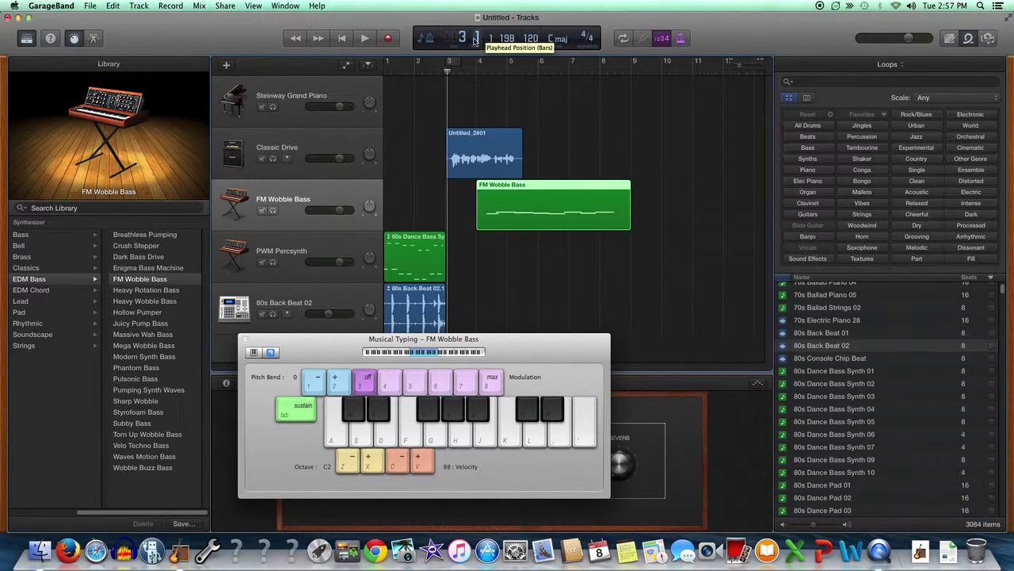
# - Play the project from bar 1 with the tempo set to 220, and set the tempo back to 120
pyautogui.moveTo(447, 70); pyautogui.dragTo(371, 68)
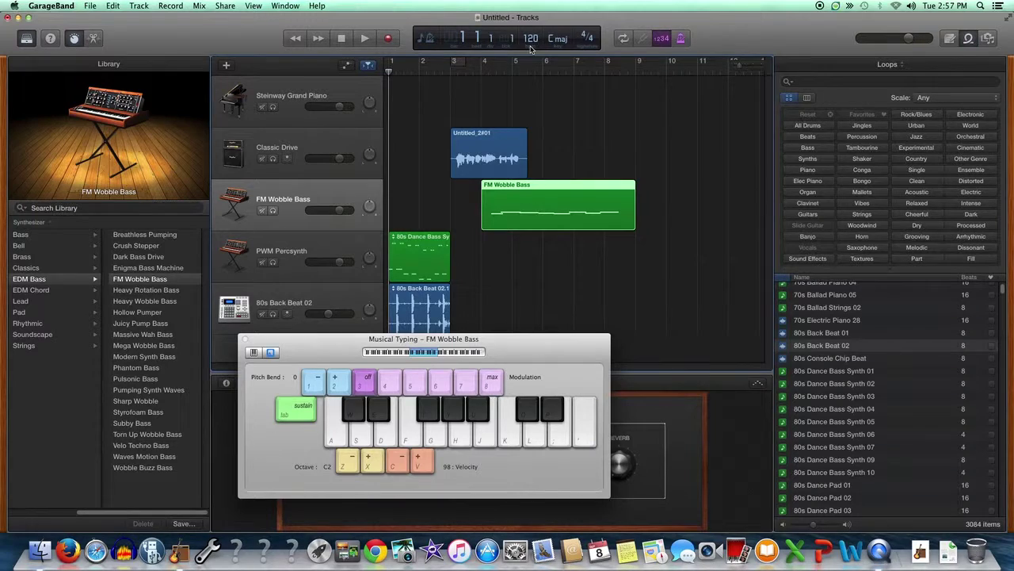
pyautogui.doubleClick(532, 38)
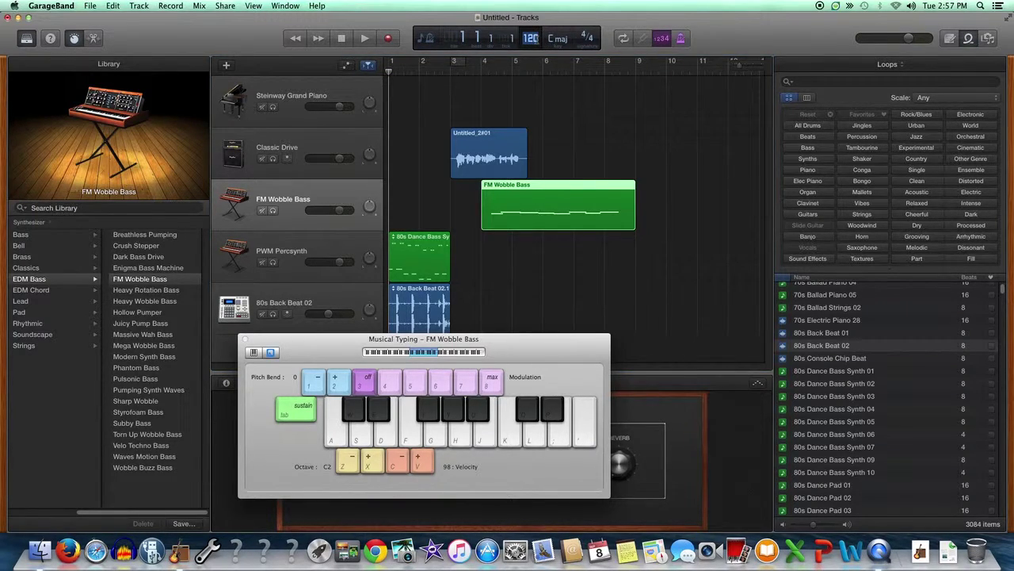
pyautogui.write('220')
pyautogui.press('Return')
pyautogui.click(365, 39)
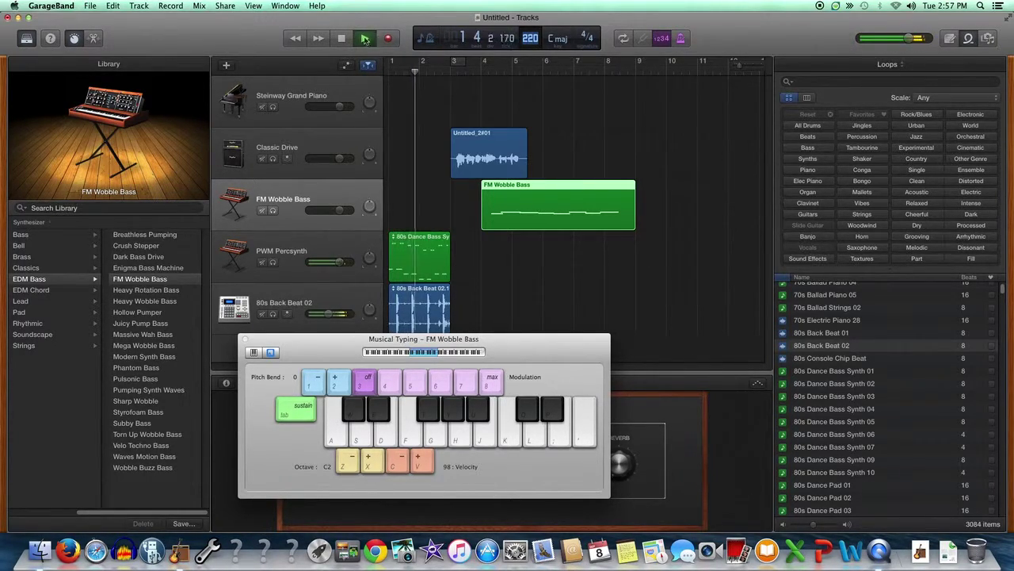
pyautogui.click(343, 39)
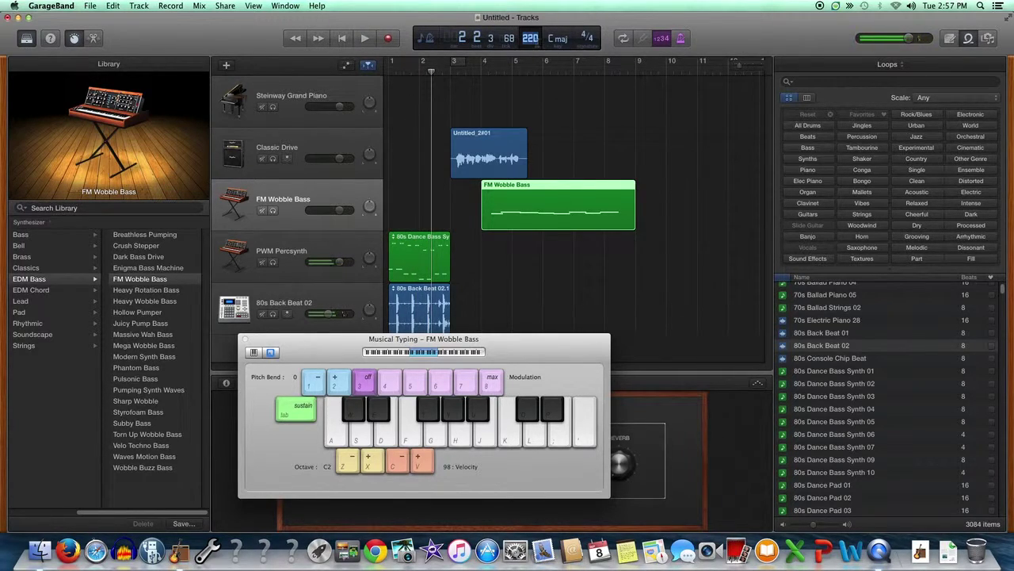
pyautogui.write('120')
pyautogui.press('Return')
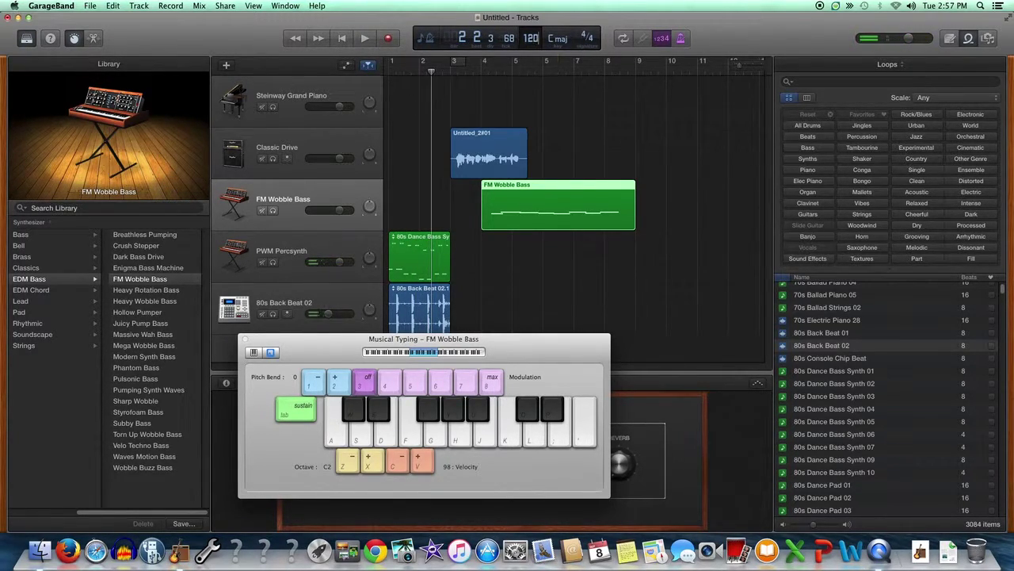
# - Examine the available key and time signature options, keeping C major and 4/4
pyautogui.click(565, 41)
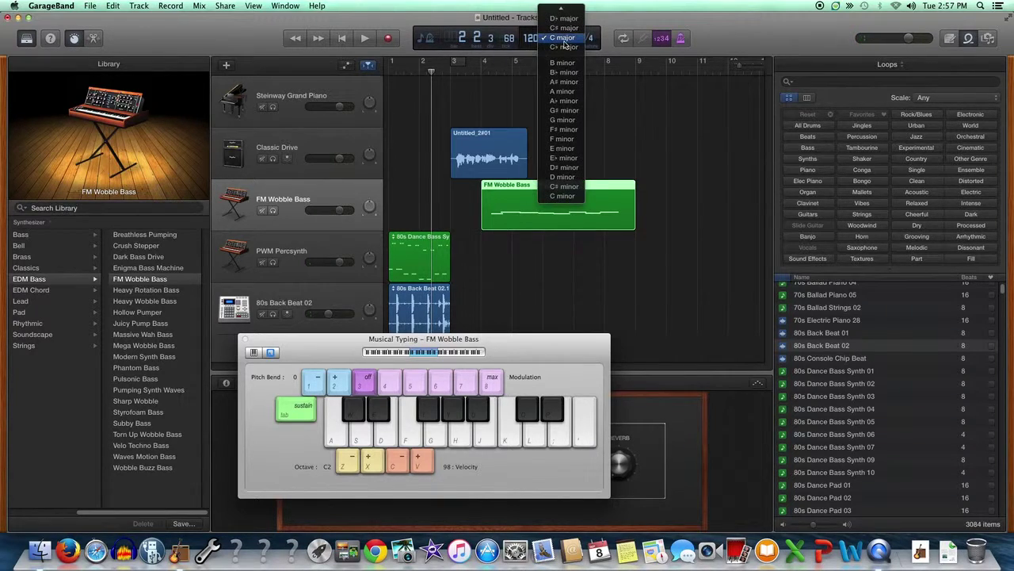
pyautogui.click(566, 41)
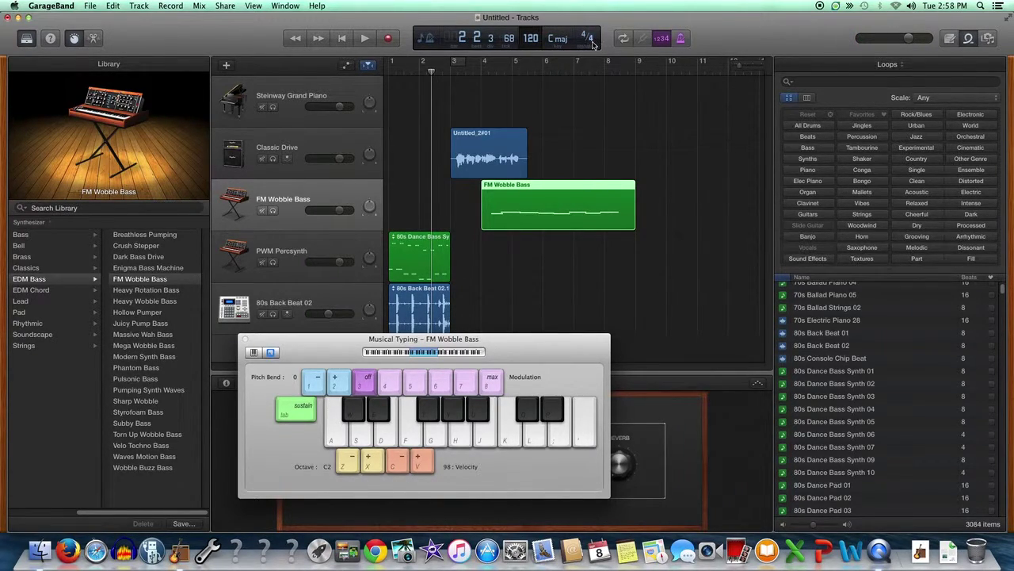
pyautogui.click(593, 41)
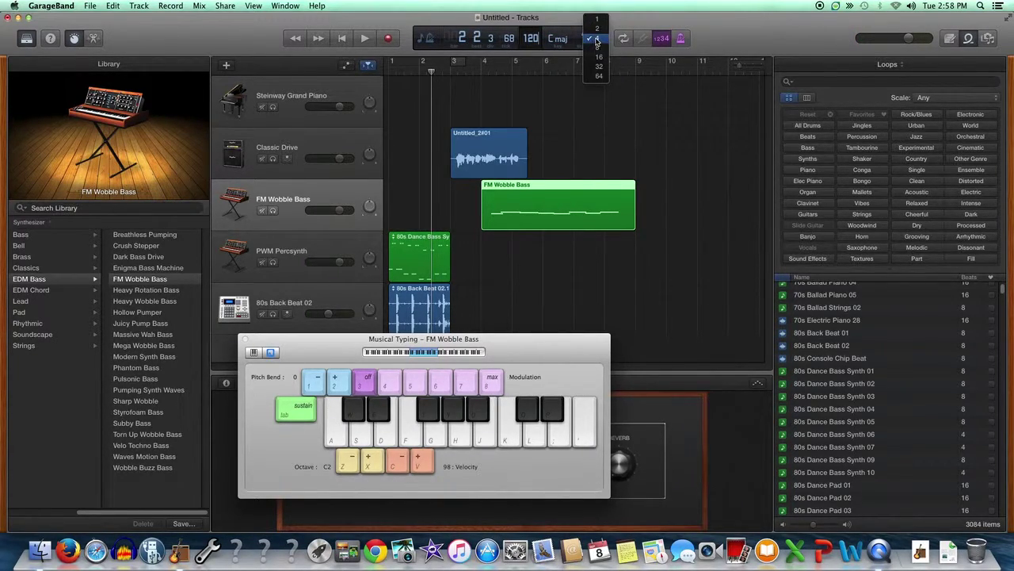
pyautogui.click(597, 41)
pyautogui.click(595, 39)
pyautogui.click(597, 38)
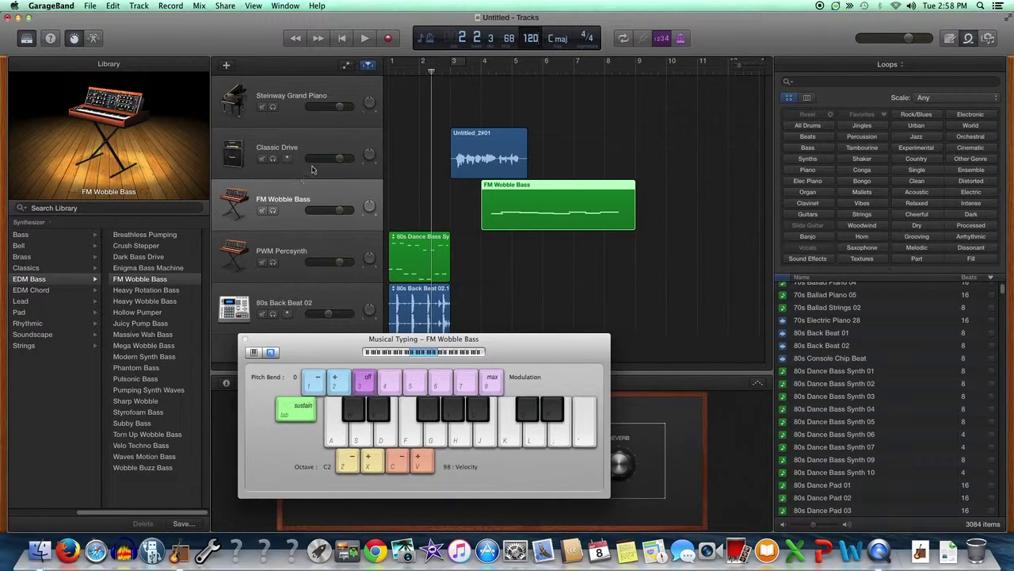
# - Solo the Classic Drive track, play it back while lowering its volume, and stop playback
pyautogui.moveTo(344, 108); pyautogui.dragTo(339, 106)
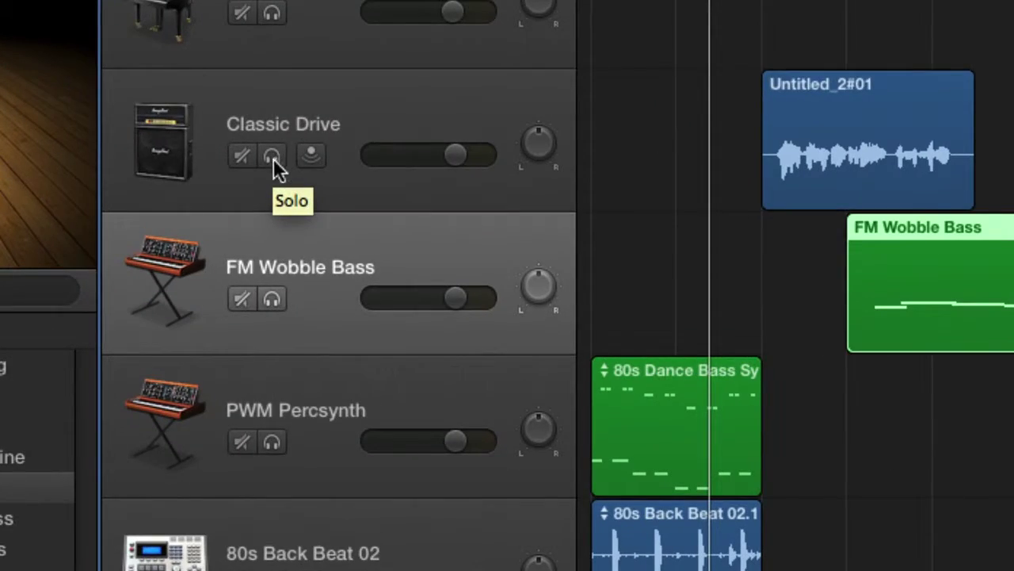
pyautogui.click(272, 156)
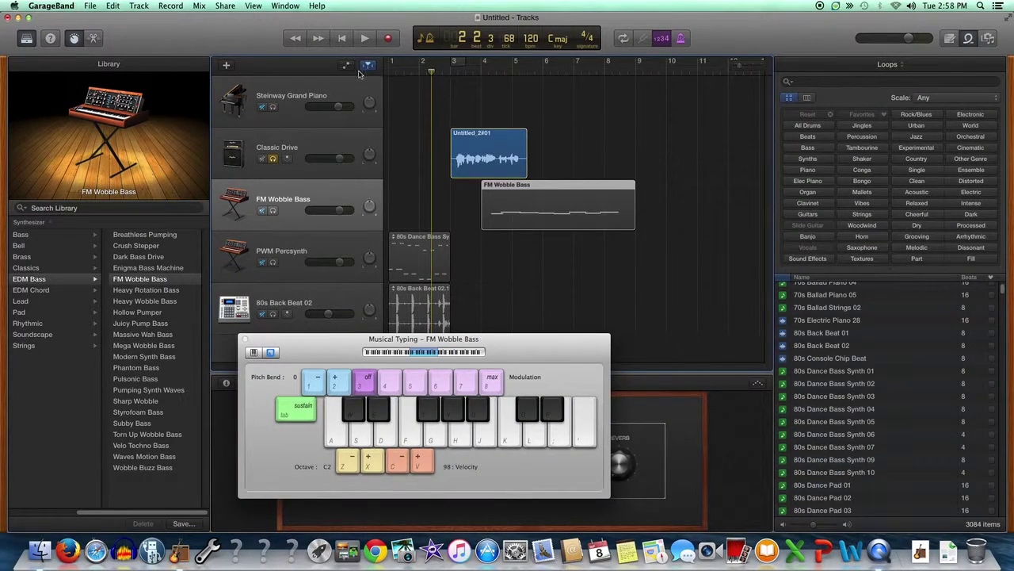
pyautogui.click(365, 39)
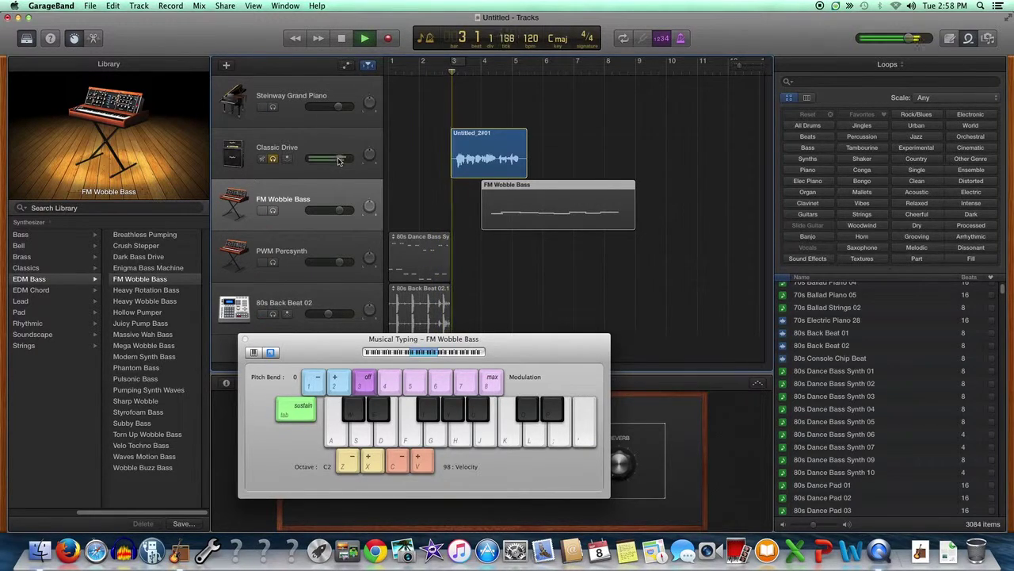
pyautogui.moveTo(342, 161); pyautogui.dragTo(323, 160)
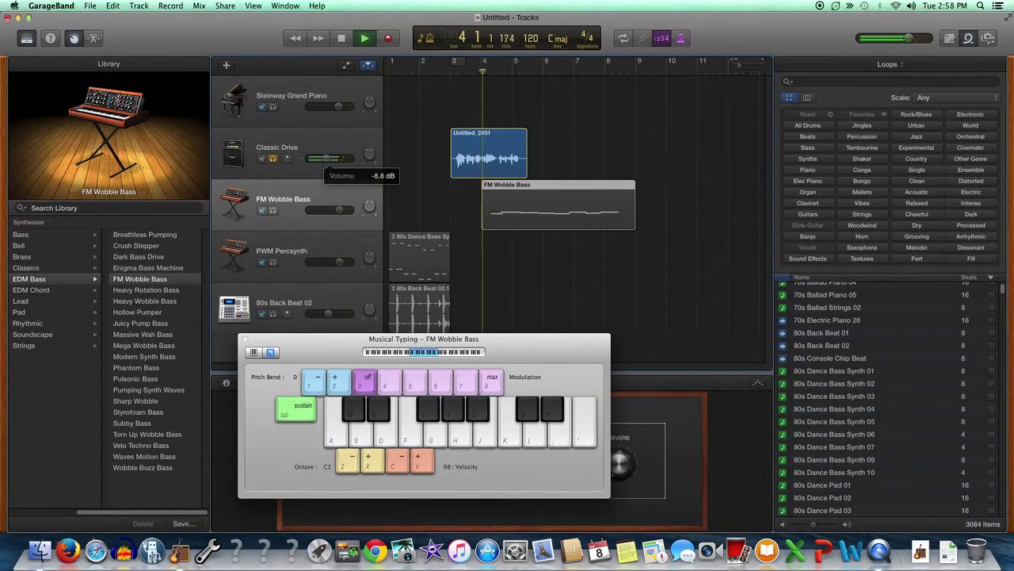
pyautogui.press('f')
pyautogui.press('e')
pyautogui.press('s')
pyautogui.press('space')
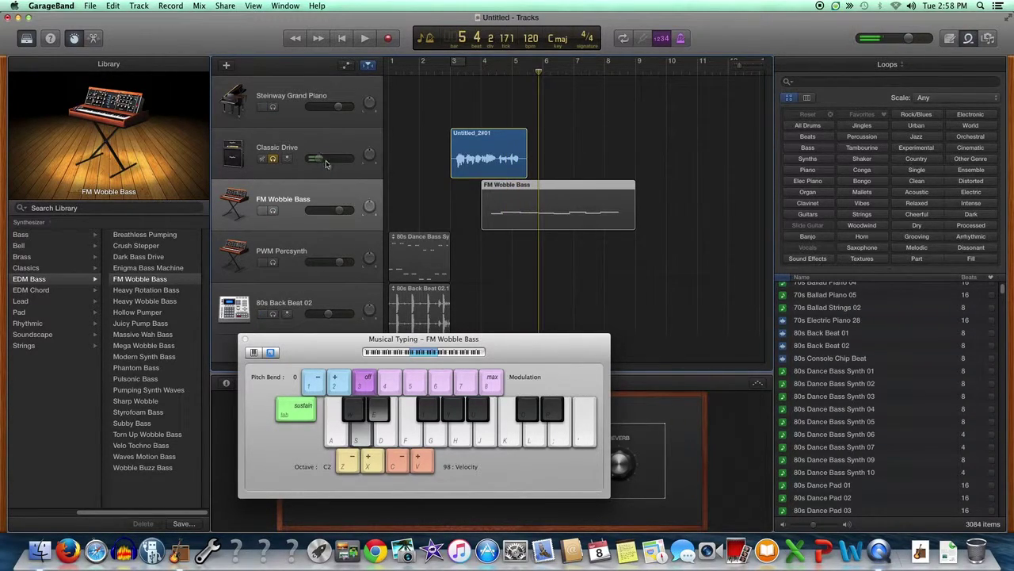
# - Raise the Classic Drive track's volume to nearly 0 dB and toggle its solo, leaving the track unsoloed
pyautogui.moveTo(322, 158); pyautogui.dragTo(335, 159)
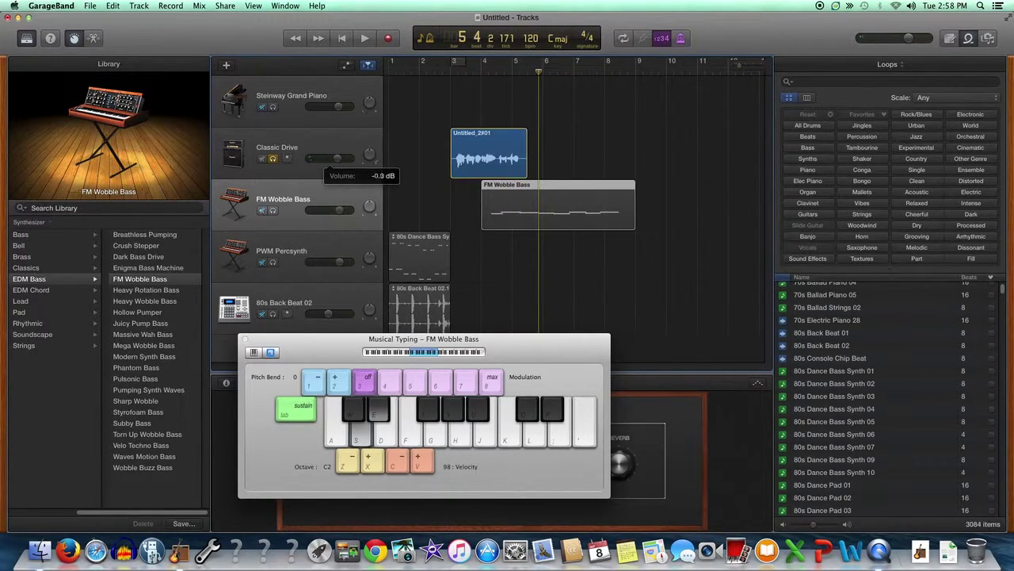
pyautogui.click(273, 160)
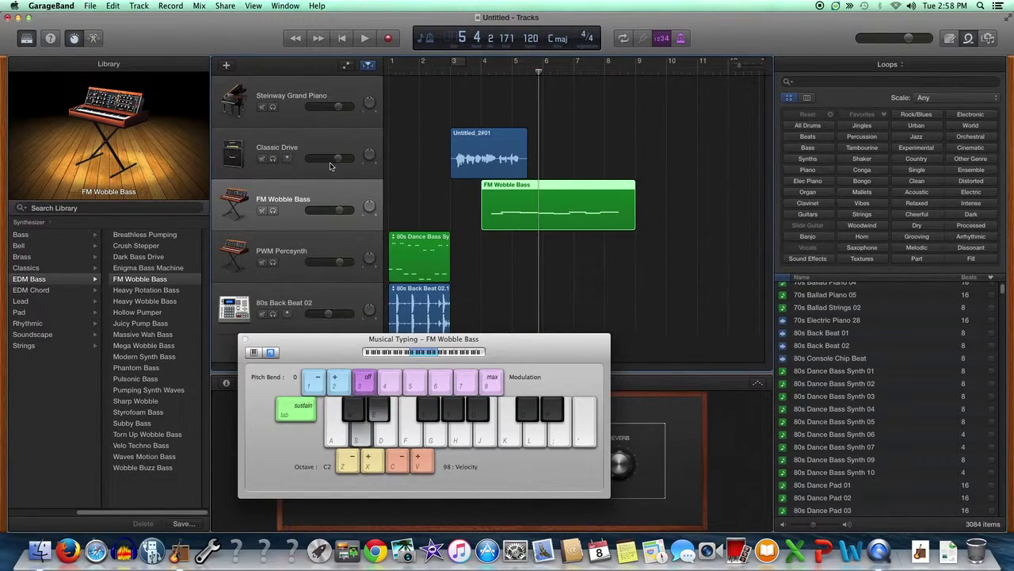
pyautogui.click(273, 159)
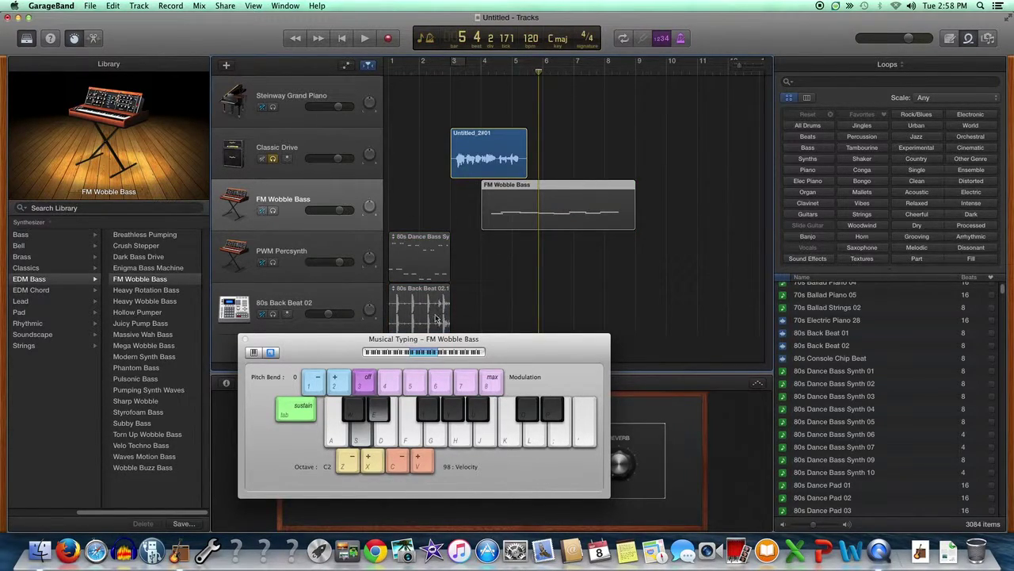
pyautogui.click(273, 160)
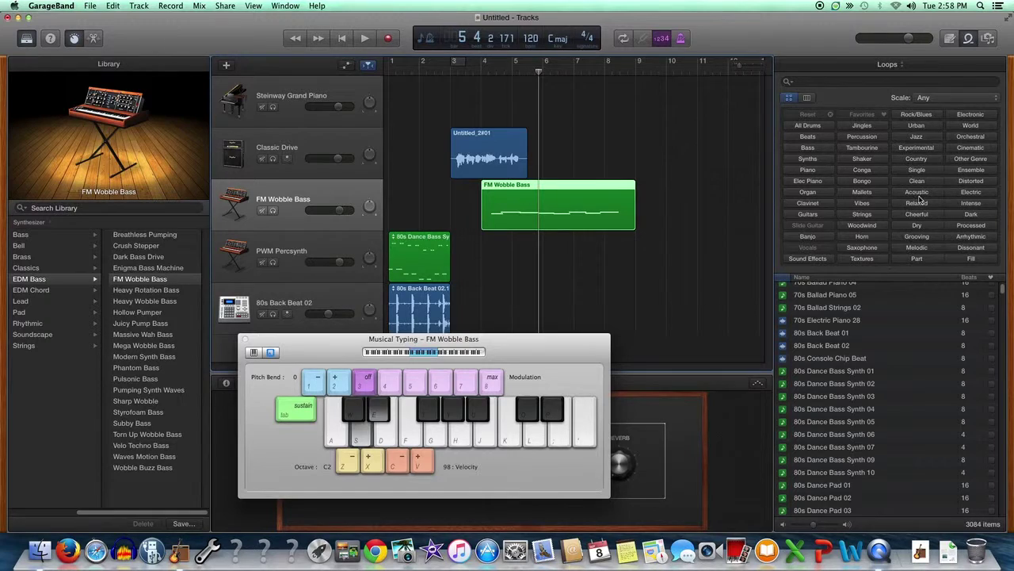
# - Filter the loops by Bongo, reset, and narrow them to Clean, Organ and Dry, trying Melodic and Grooving as extra keywords
pyautogui.click(863, 182)
pyautogui.click(820, 117)
pyautogui.click(919, 181)
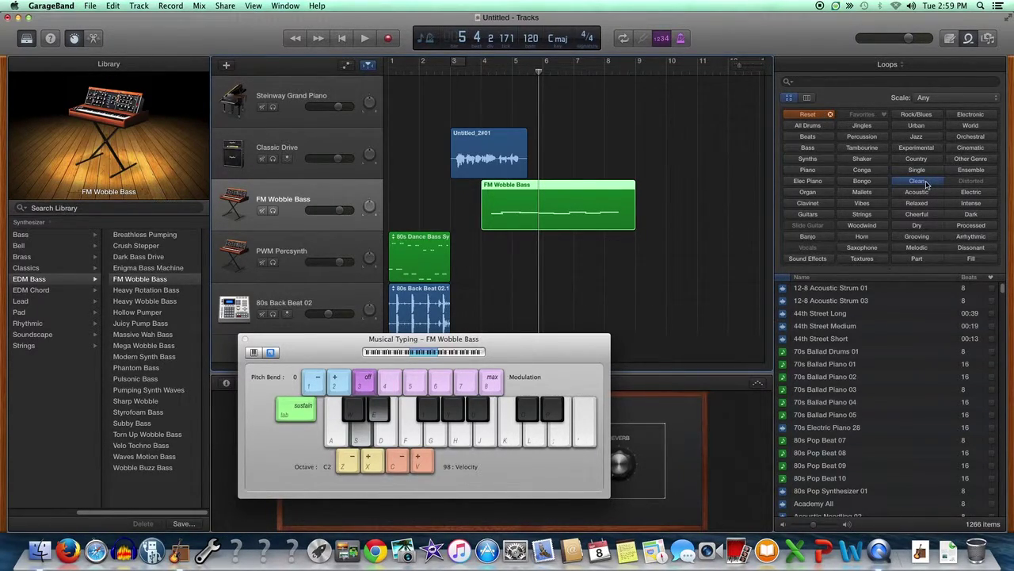
pyautogui.click(810, 192)
pyautogui.click(931, 250)
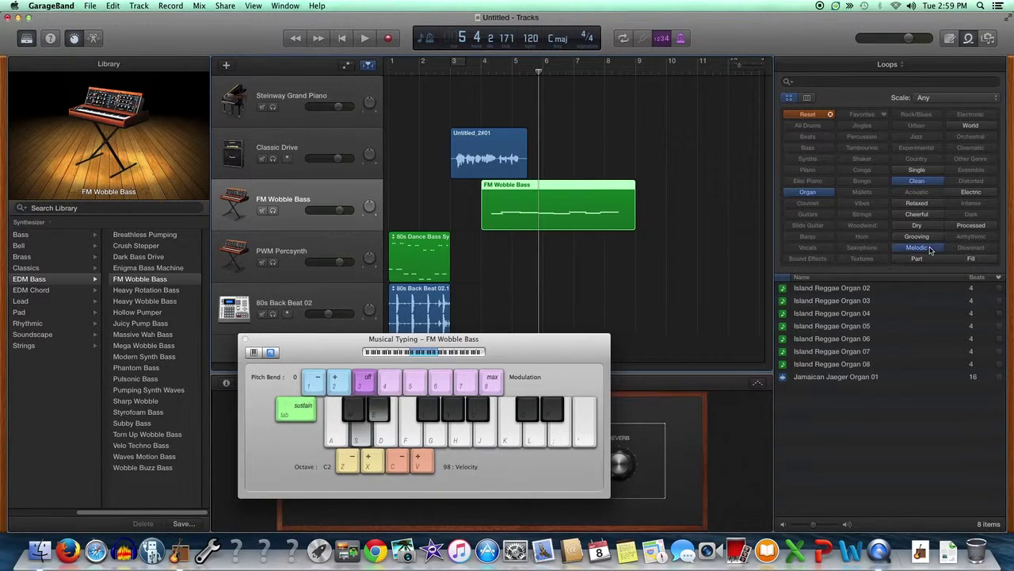
pyautogui.click(931, 235)
pyautogui.click(930, 227)
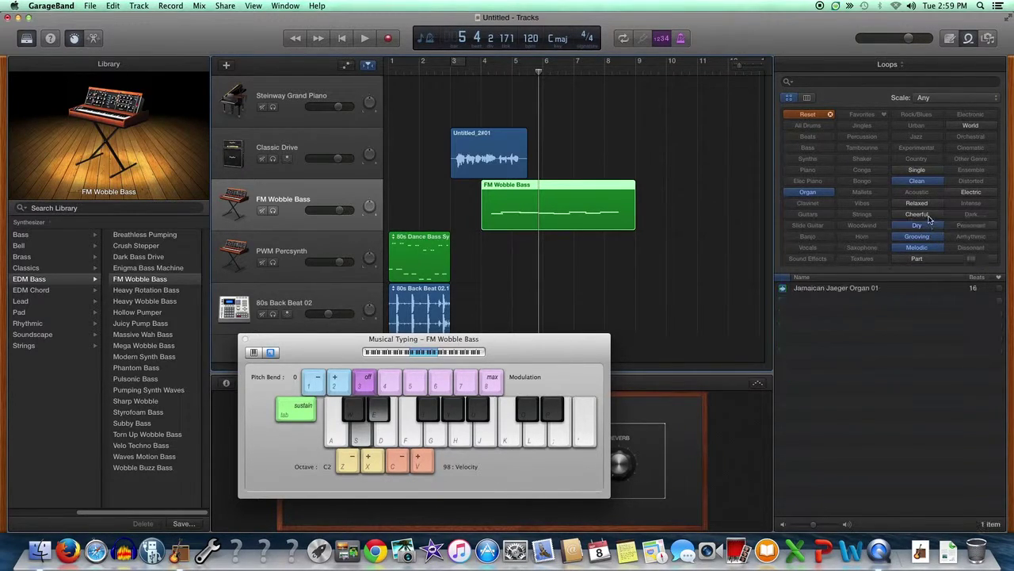
pyautogui.click(925, 237)
pyautogui.click(925, 248)
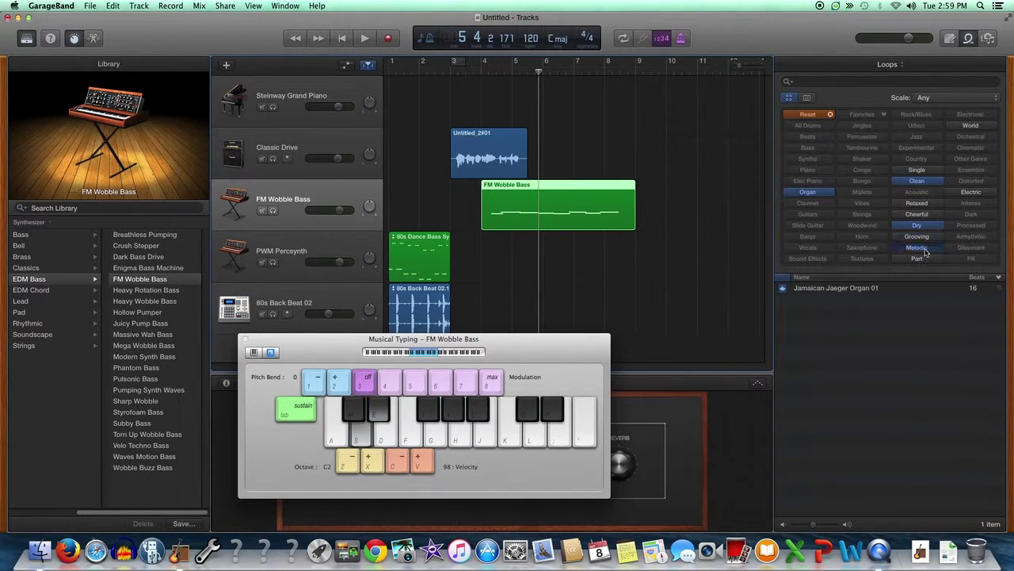
# - Preview the loop Jamaican Jaeger Organ 01 and reset the loop keyword filters
pyautogui.click(843, 290)
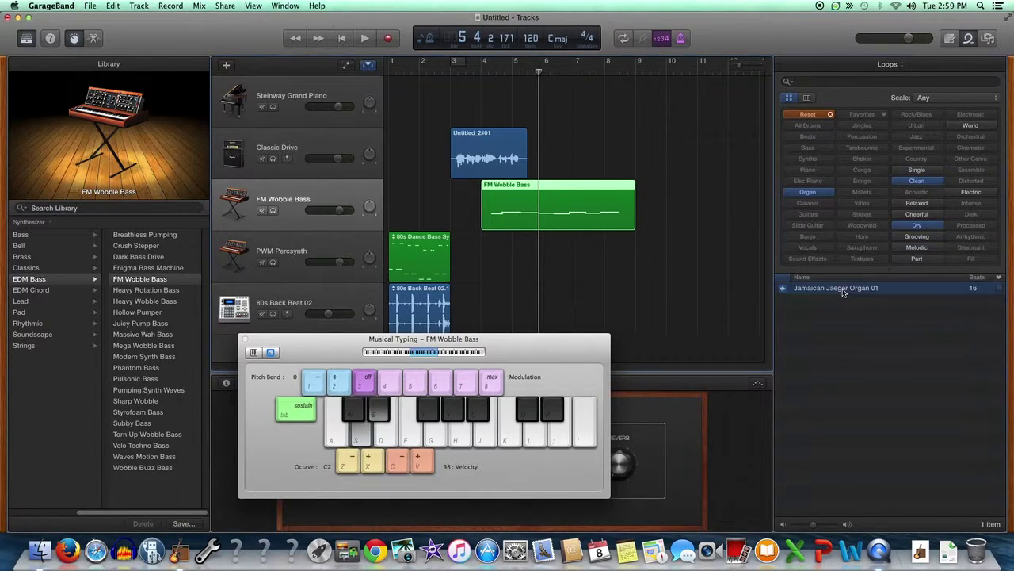
pyautogui.press('XF86AudioRaiseVolume')
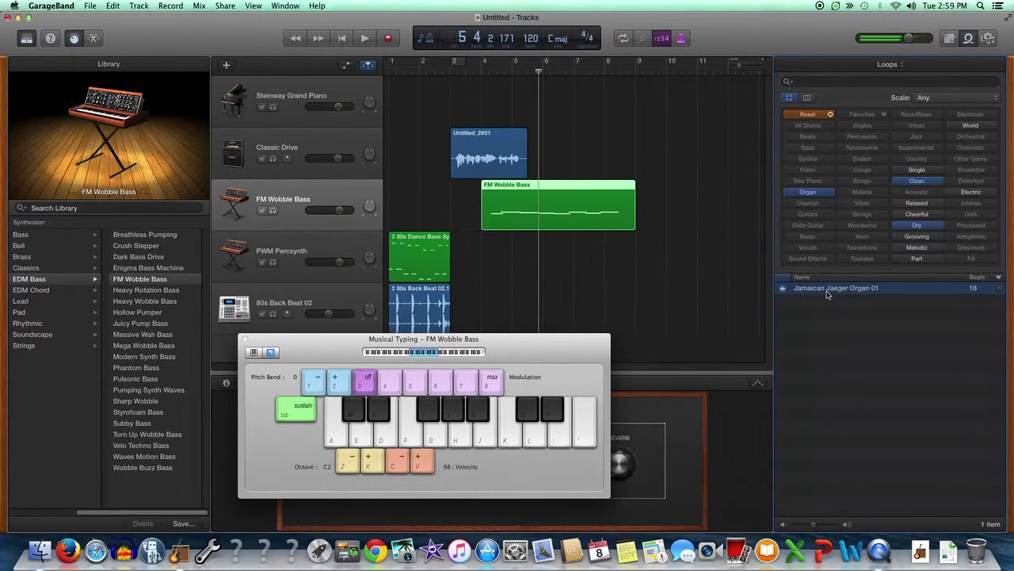
pyautogui.click(813, 115)
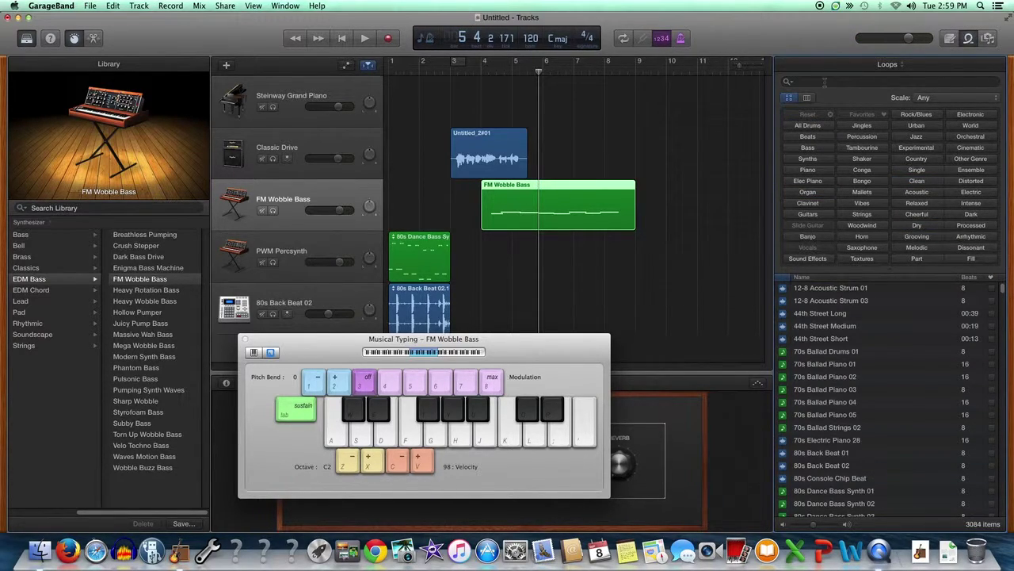
# - Search the loops for "trumpet", "strings" and "phone", and clear the search
pyautogui.click(829, 81)
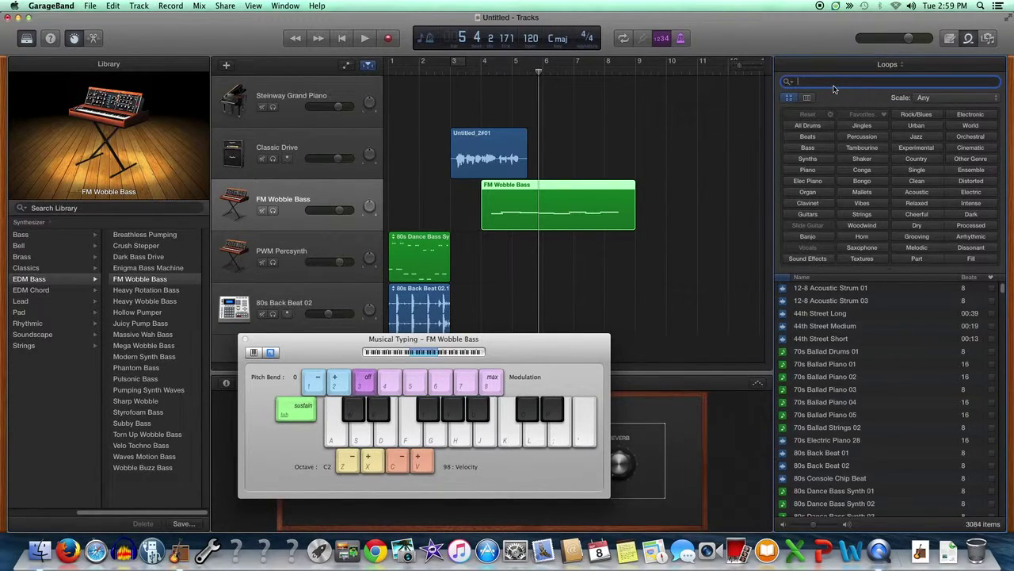
pyautogui.write('trumpet')
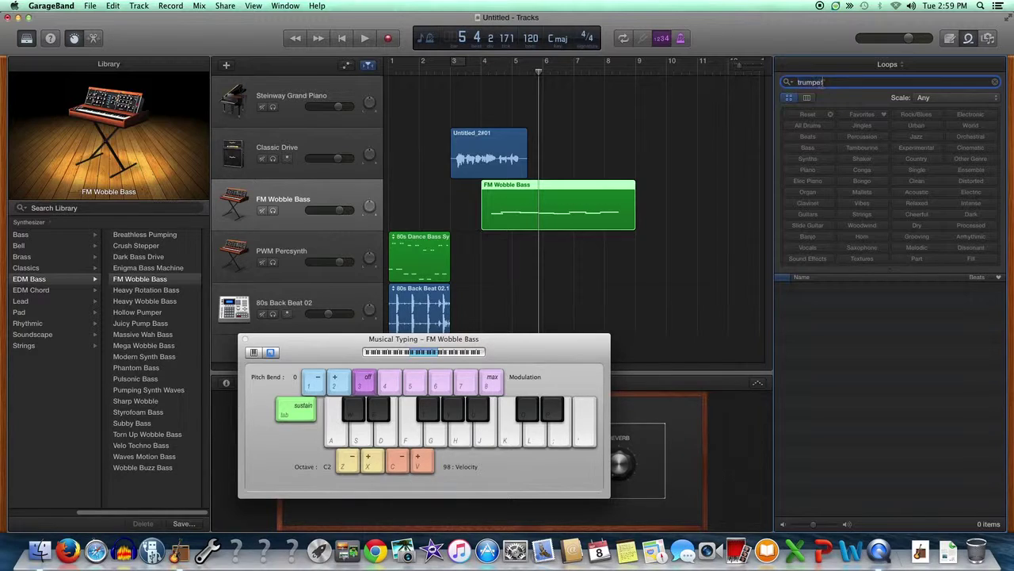
pyautogui.write('strings')
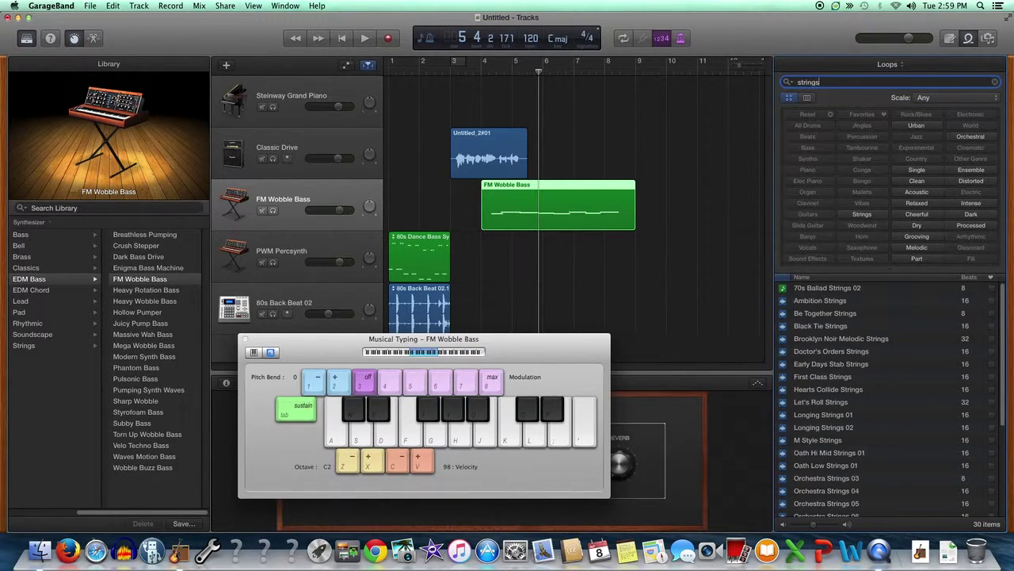
pyautogui.scroll(-4, 852, 463)
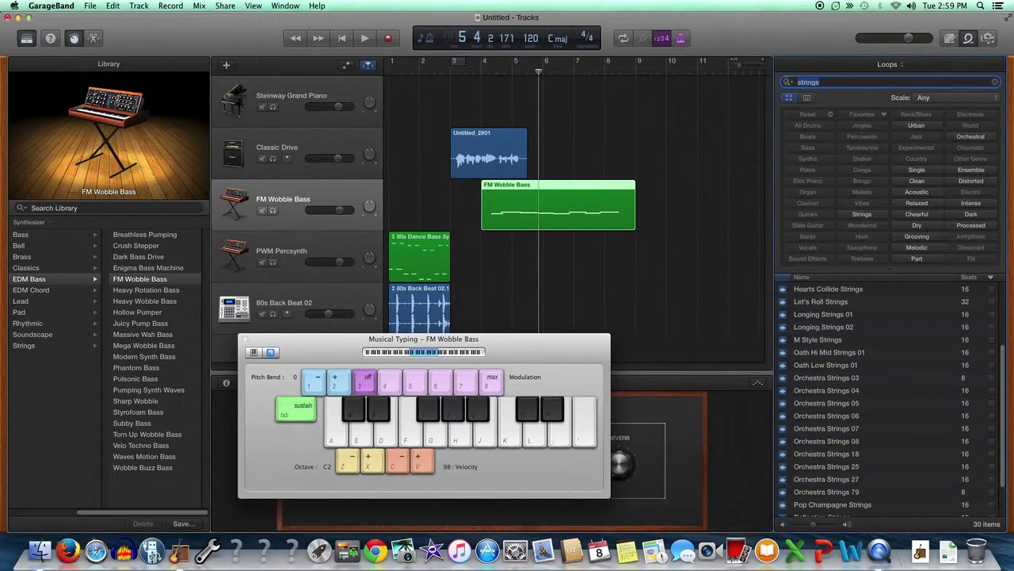
pyautogui.write('phone')
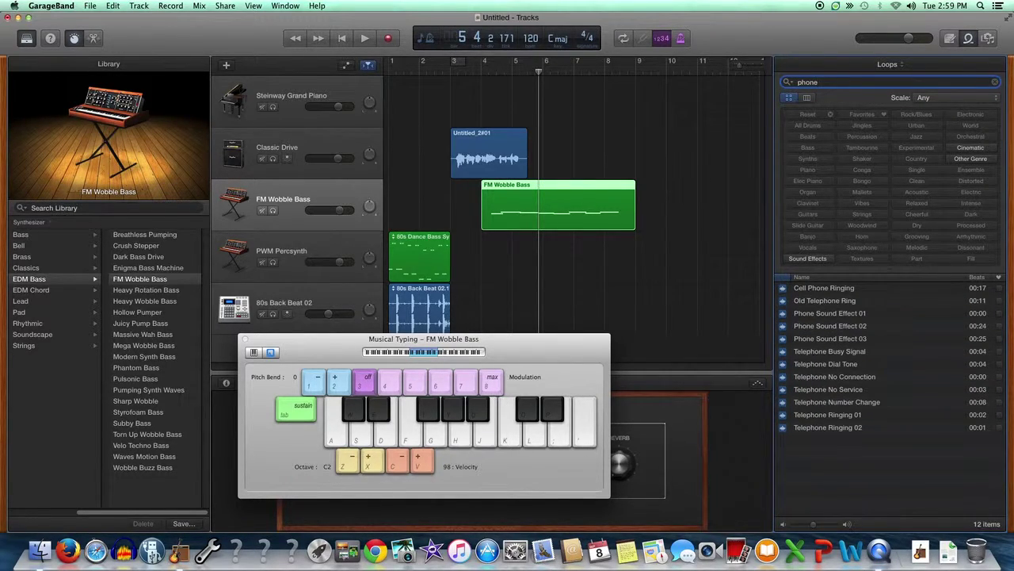
pyautogui.press('Escape')
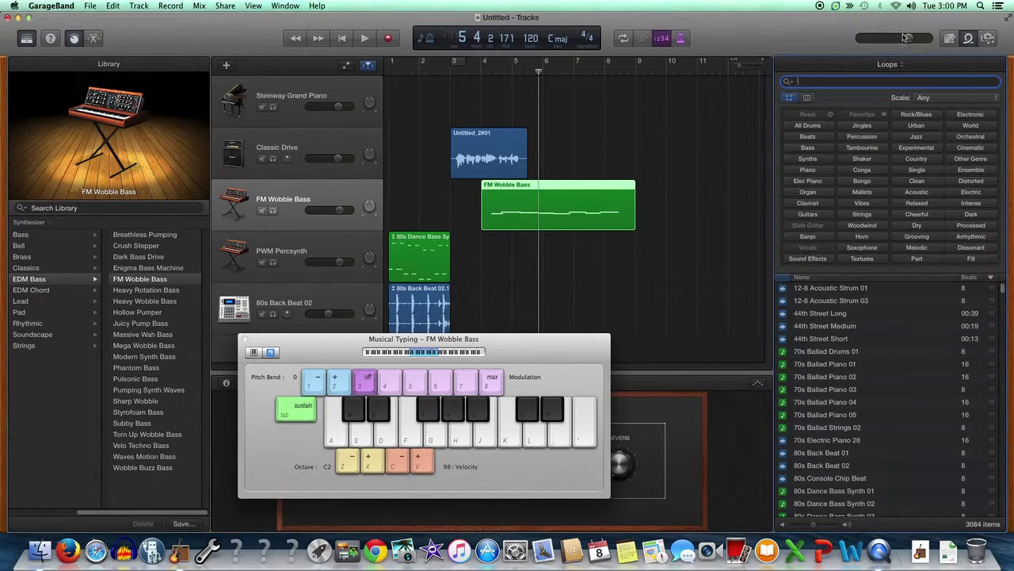
# - Move the playhead back to the start of bar 1
pyautogui.moveTo(538, 72); pyautogui.dragTo(388, 72)
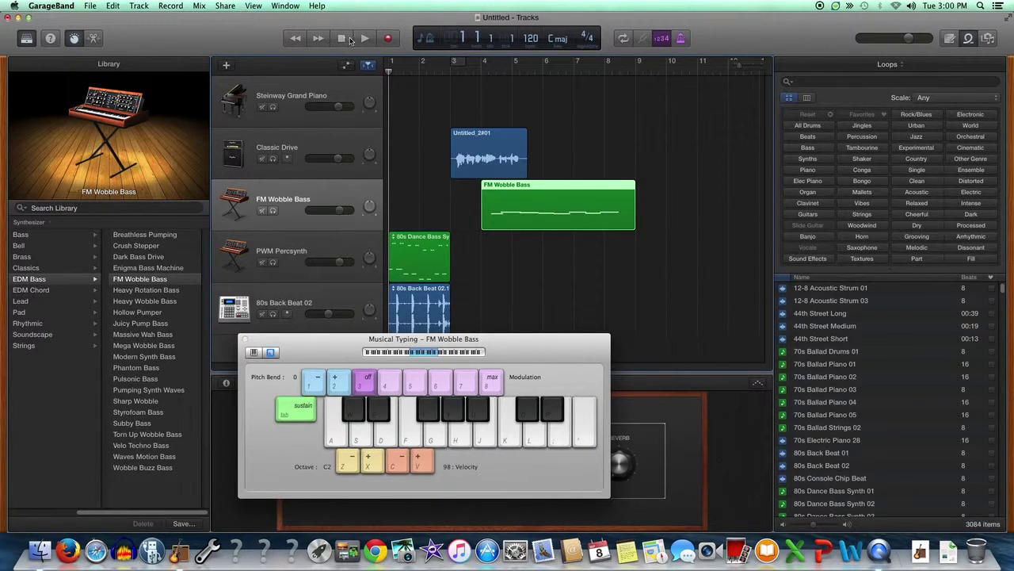
# - Play the project from the start with the master volume lowered, play two Musical Typing notes along with it, and stop
pyautogui.click(364, 38)
pyautogui.moveTo(911, 40); pyautogui.dragTo(876, 39)
pyautogui.press('a')
pyautogui.press('f')
pyautogui.click(346, 39)
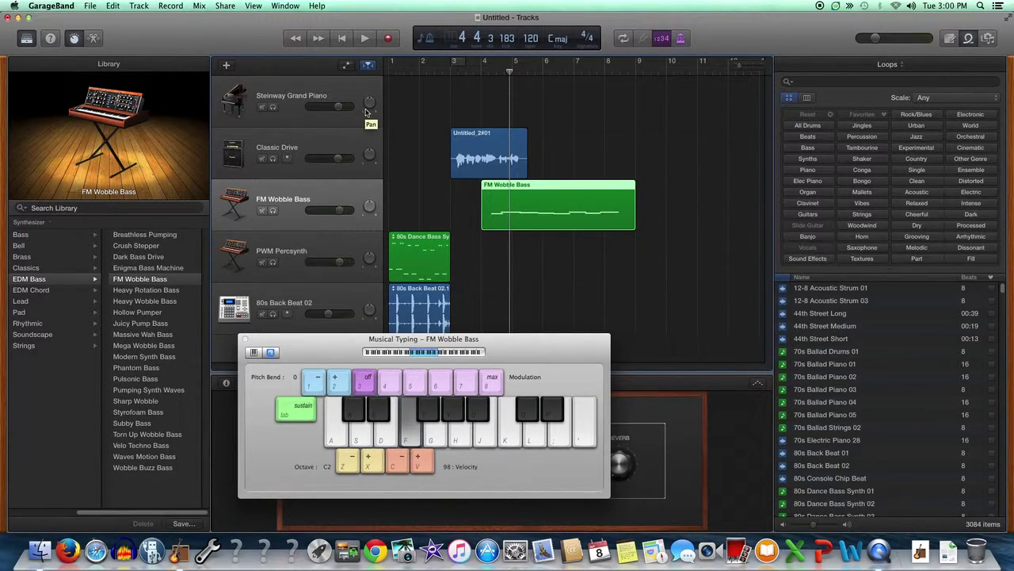
# - Solo the FM Wobble Bass track and set an active cycle area from just after bar 4 to bar 9
pyautogui.moveTo(370, 104); pyautogui.dragTo(369, 102)
pyautogui.click(272, 212)
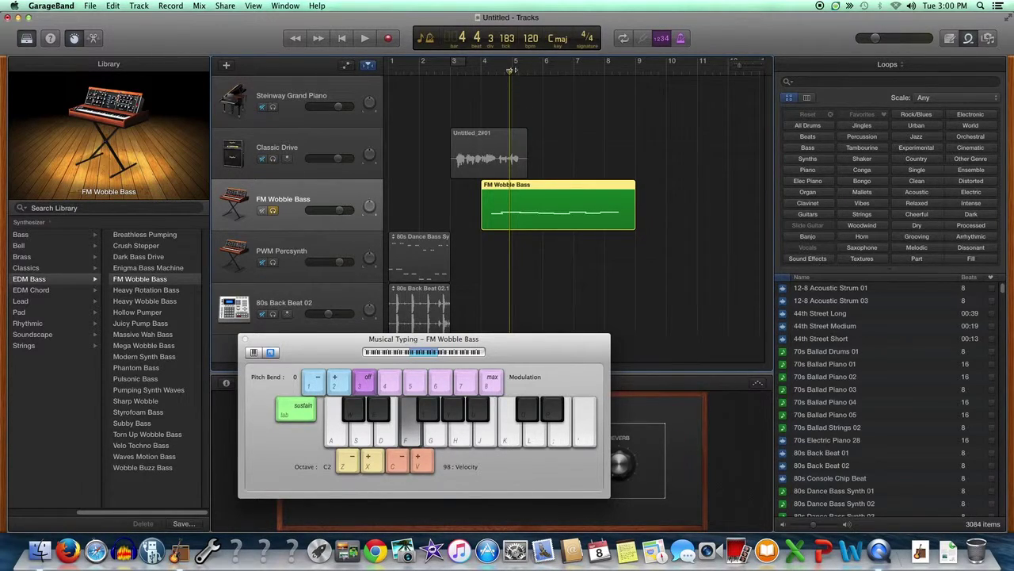
pyautogui.click(623, 38)
pyautogui.moveTo(458, 62); pyautogui.dragTo(630, 70)
# - Raise the master volume and play the cycled region while trying the FM Wobble Bass track's pan control, and stop playback
pyautogui.click(363, 39)
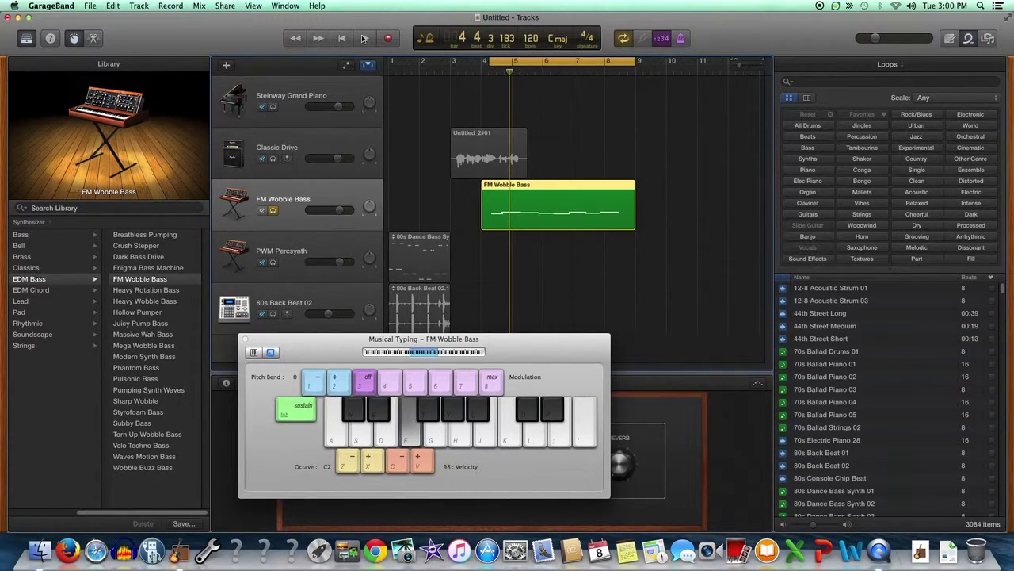
pyautogui.moveTo(875, 38)
pyautogui.mouseDown()
pyautogui.moveTo(901, 40)
pyautogui.moveTo(889, 45)
pyautogui.mouseUp()
pyautogui.click(364, 39)
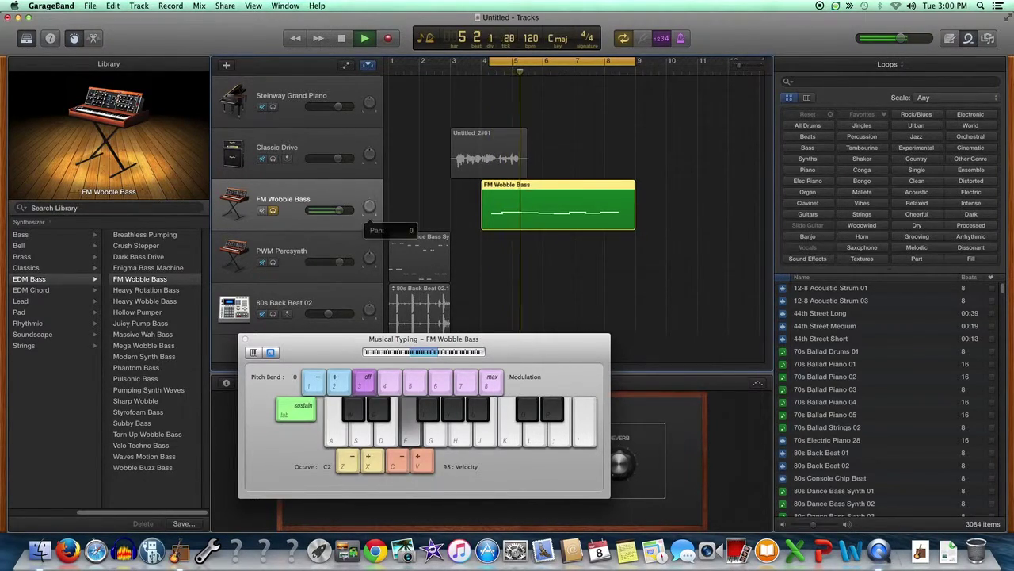
pyautogui.moveTo(369, 206)
pyautogui.mouseDown()
pyautogui.moveTo(369, 232)
pyautogui.moveTo(369, 187)
pyautogui.moveTo(374, 233)
pyautogui.moveTo(370, 172)
pyautogui.moveTo(360, 204)
pyautogui.mouseUp()
pyautogui.press('space')
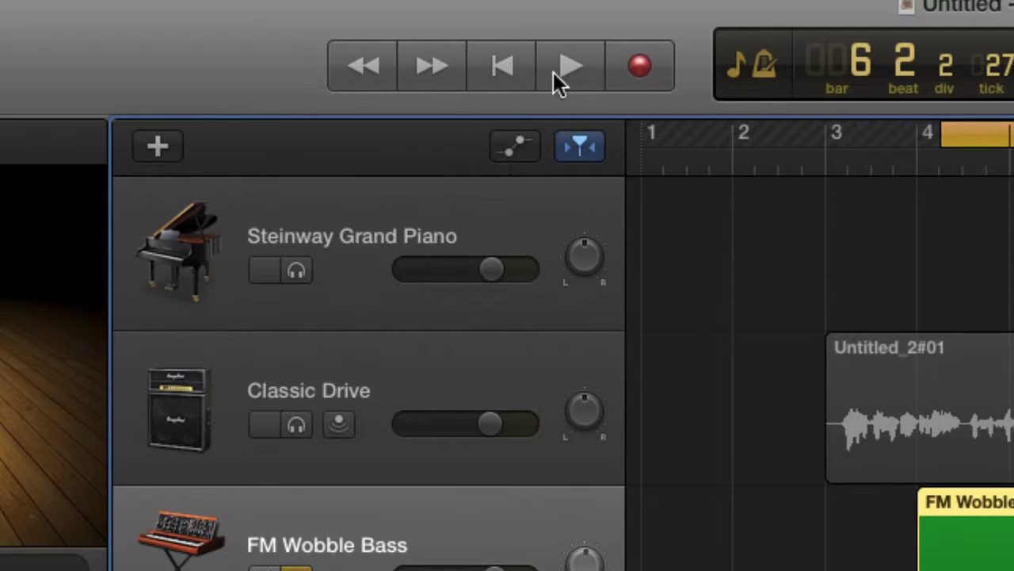
# - Turn off the cycle area and move the playhead to bar 4, beat 4
pyautogui.click(512, 69)
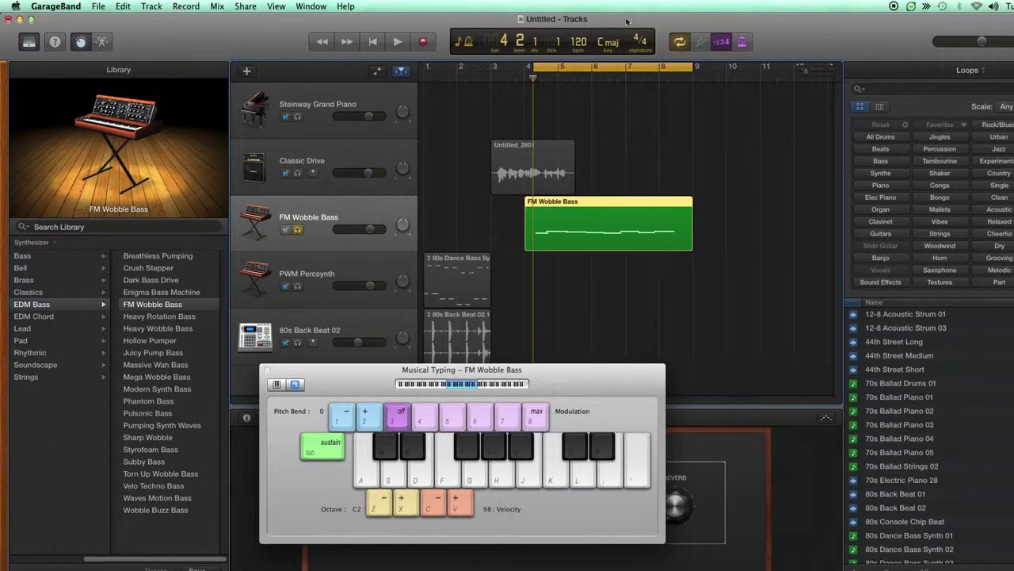
pyautogui.click(679, 42)
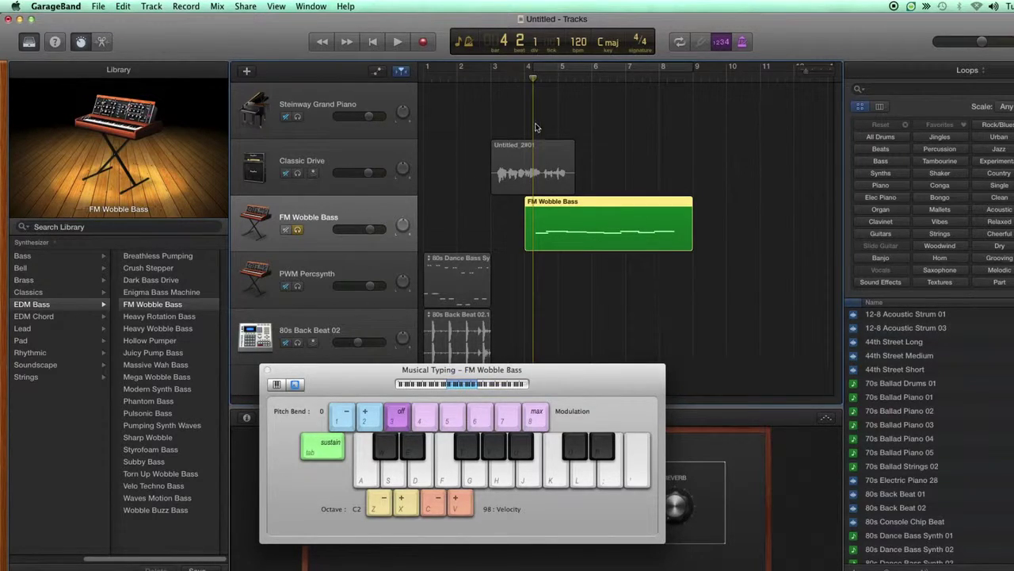
pyautogui.moveTo(552, 78)
pyautogui.mouseDown()
pyautogui.moveTo(609, 79)
pyautogui.moveTo(520, 79)
pyautogui.moveTo(595, 94)
pyautogui.moveTo(554, 89)
pyautogui.mouseUp()
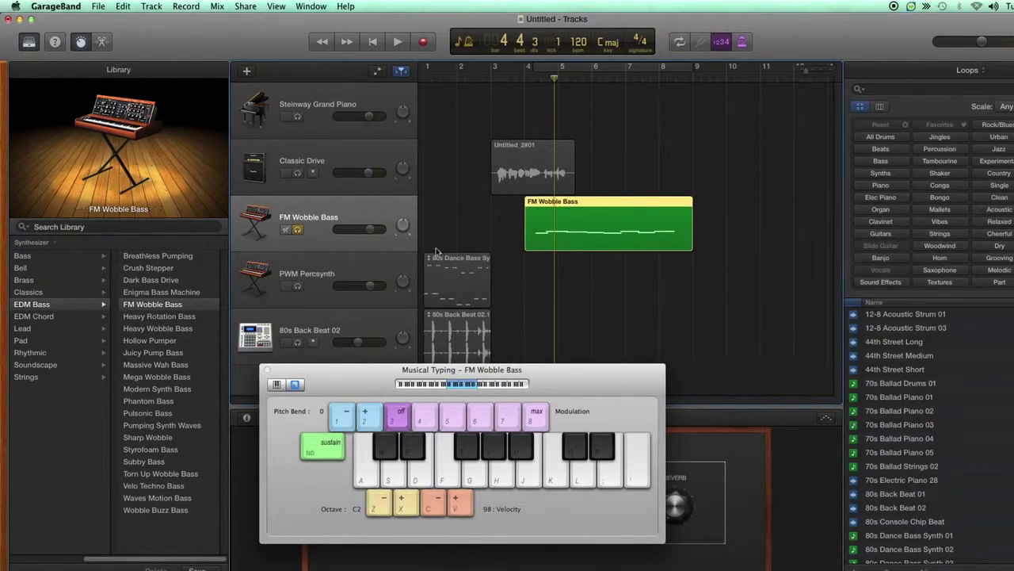
# - Try muting the FM Wobble Bass track, and clear both its solo and its mute
pyautogui.click(292, 231)
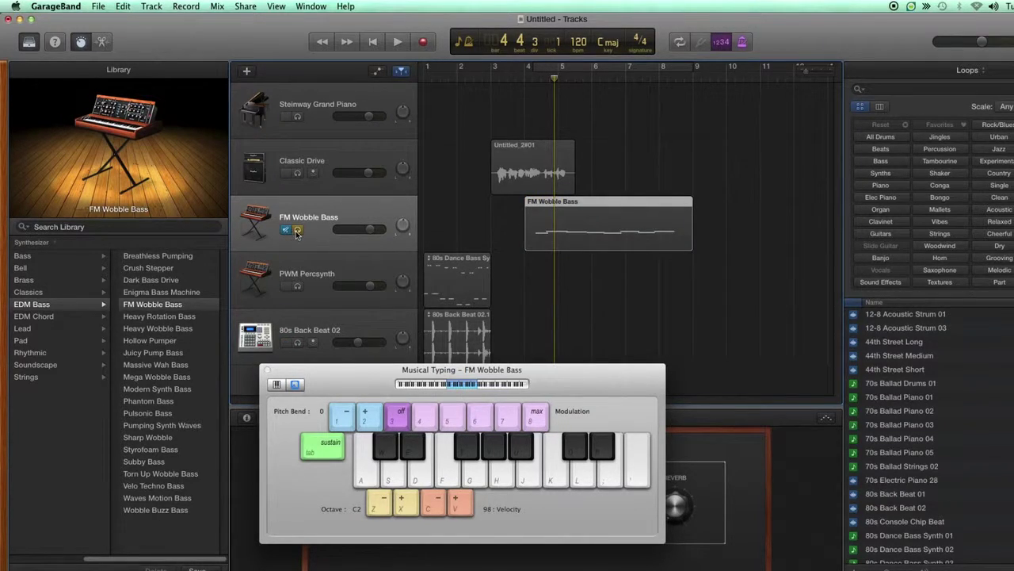
pyautogui.click(297, 230)
pyautogui.click(286, 230)
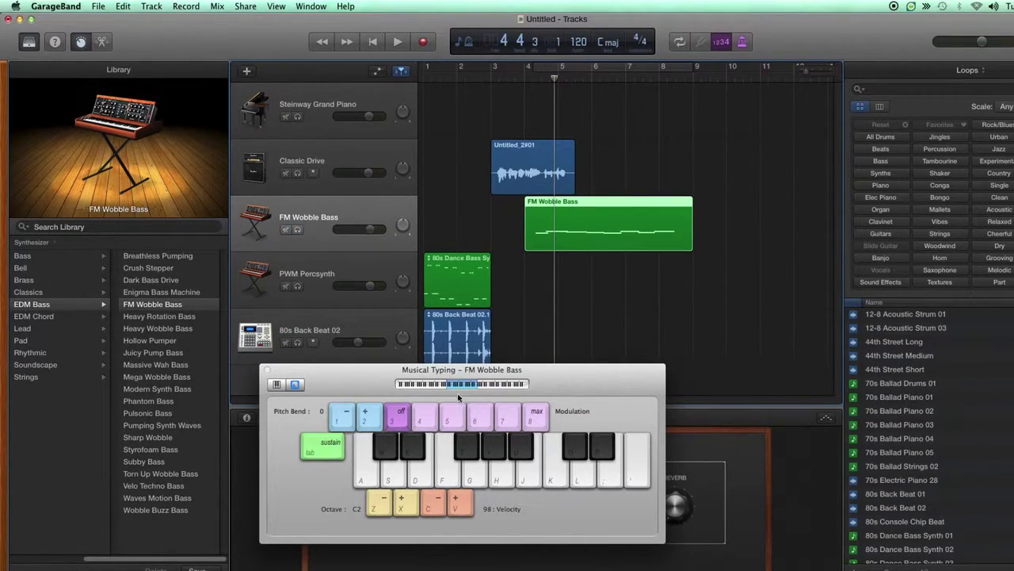
# - Open the FM Wobble Bass region in the Piano Roll, enlarge the editor, and move the Musical Typing window out of the way
pyautogui.click(465, 343)
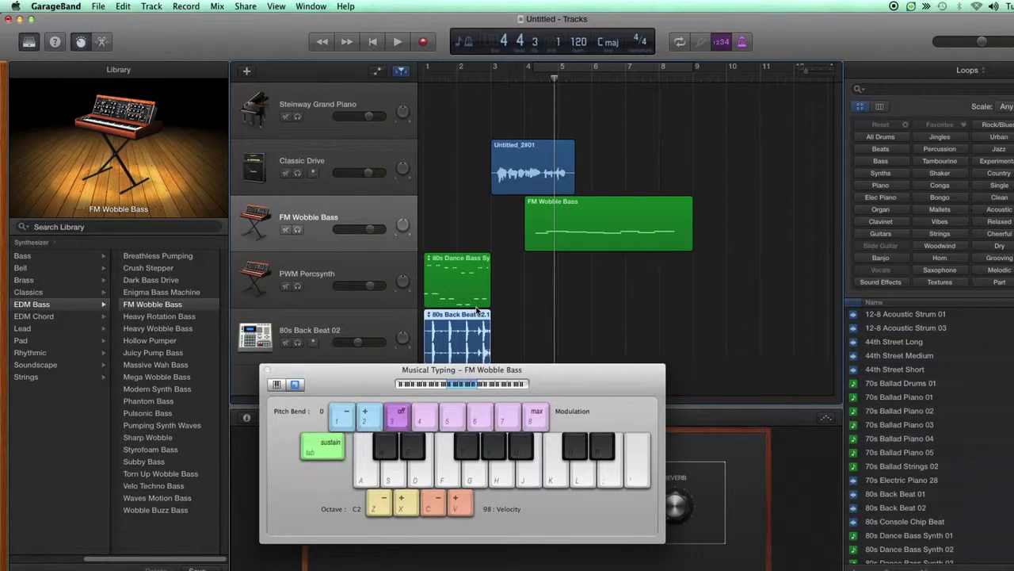
pyautogui.click(540, 163)
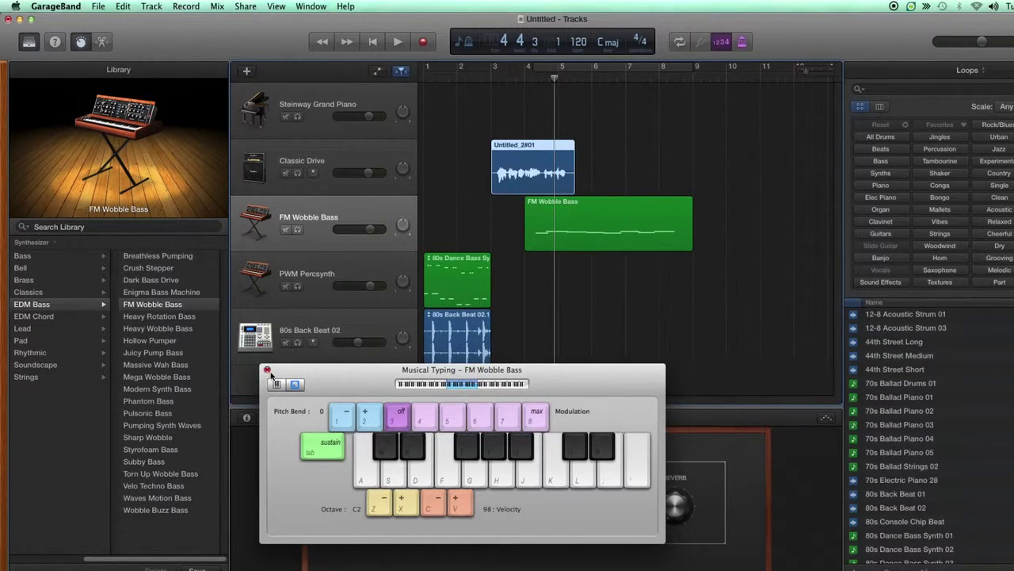
pyautogui.moveTo(278, 370); pyautogui.dragTo(718, 374)
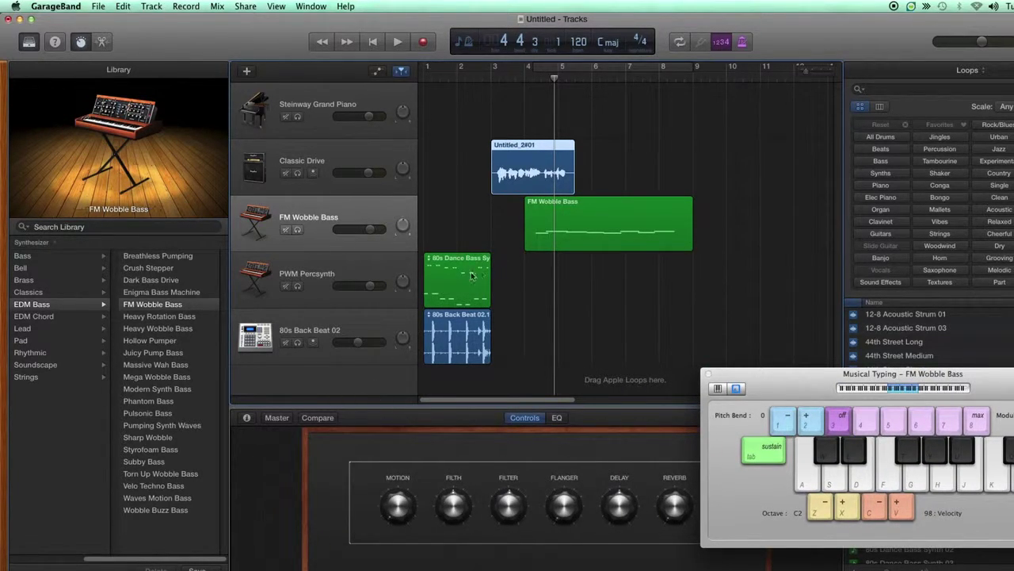
pyautogui.click(588, 238)
pyautogui.doubleClick(588, 237)
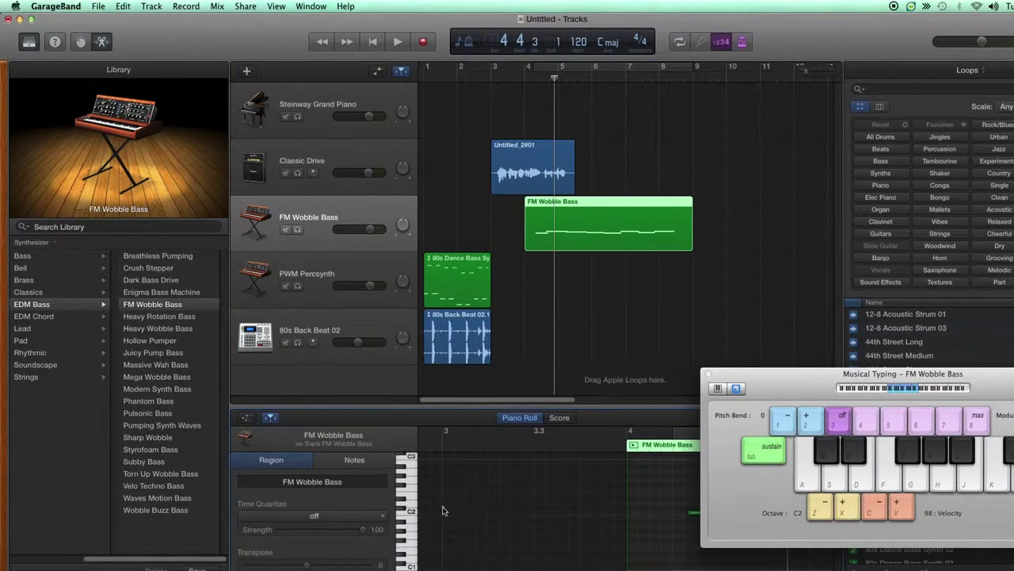
pyautogui.moveTo(297, 411); pyautogui.dragTo(304, 289)
pyautogui.moveTo(853, 374); pyautogui.dragTo(747, 559)
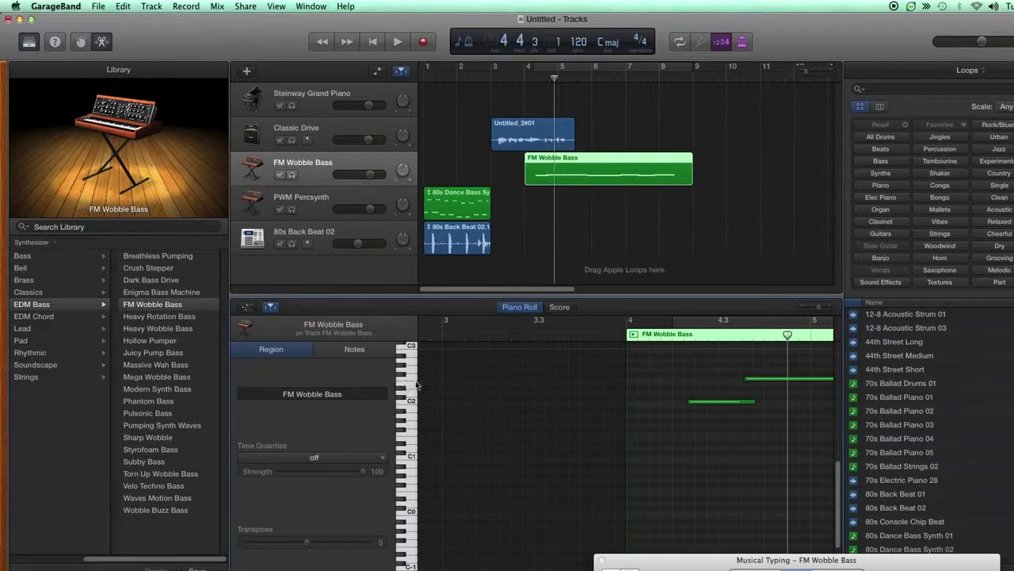
# - Shorten the FM Wobble Bass region's first note and lower its pitch, and move the second note down to D2
pyautogui.click(753, 384)
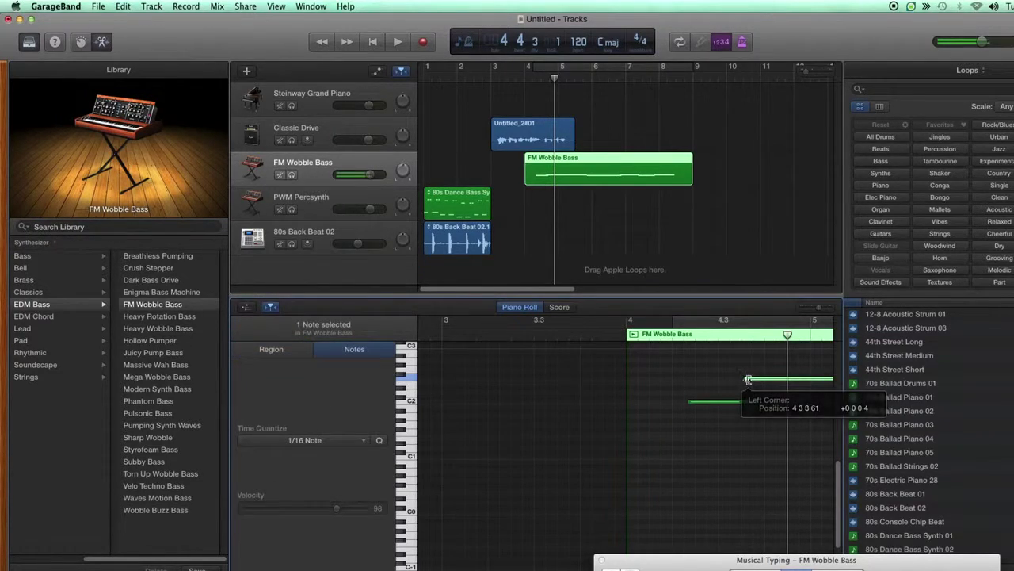
pyautogui.click(722, 401)
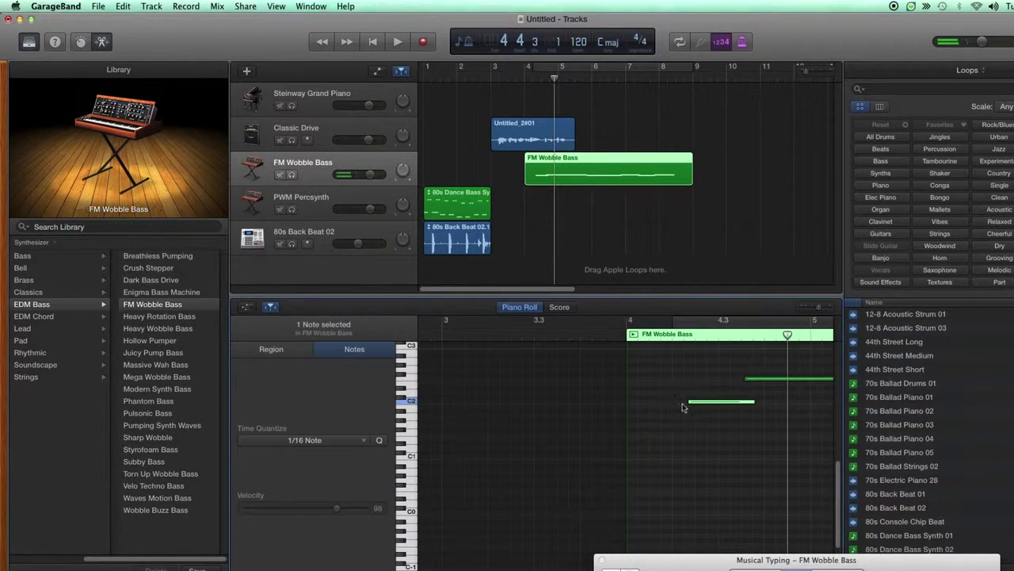
pyautogui.moveTo(716, 405)
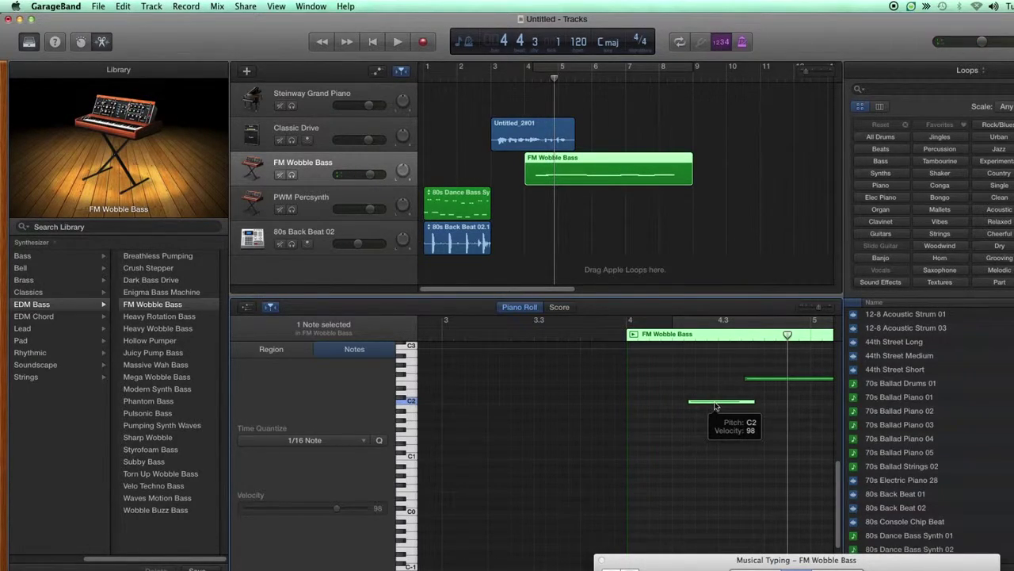
pyautogui.moveTo(754, 402); pyautogui.dragTo(698, 420)
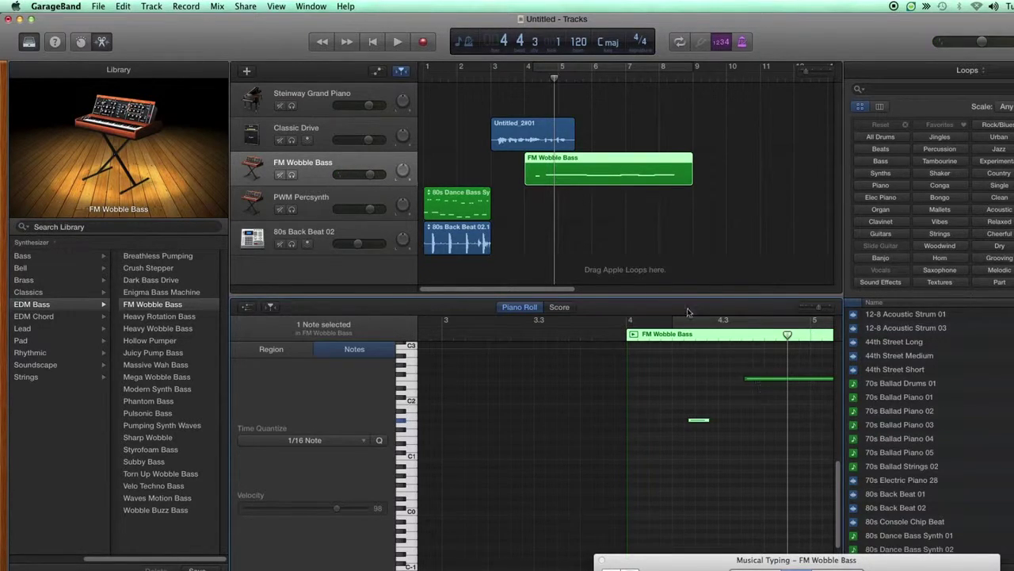
pyautogui.moveTo(761, 379); pyautogui.dragTo(759, 392)
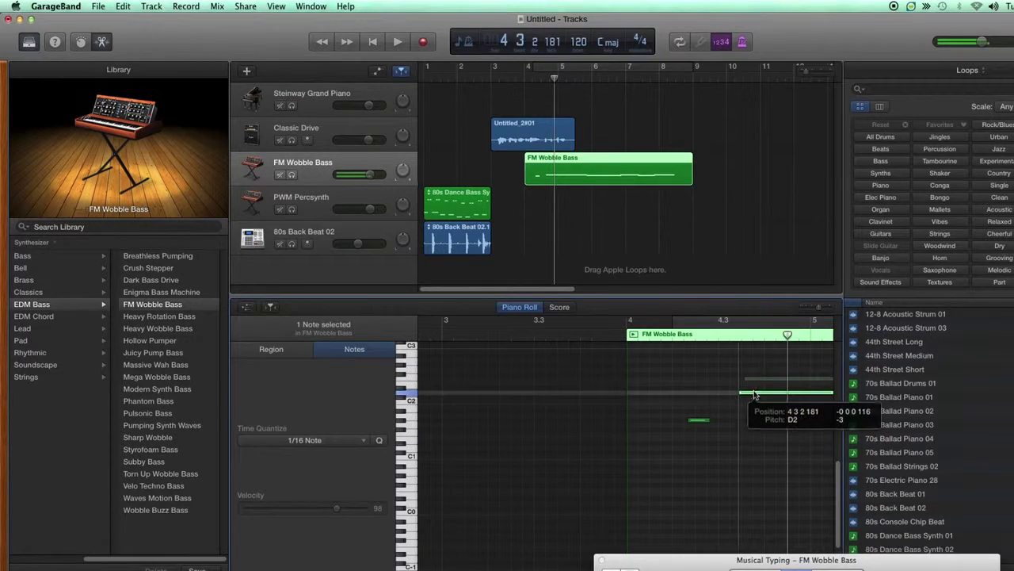
# - View the Untitled_2#01 recording in the audio editor, and select each track in turn to compare their patches and editors
pyautogui.click(538, 136)
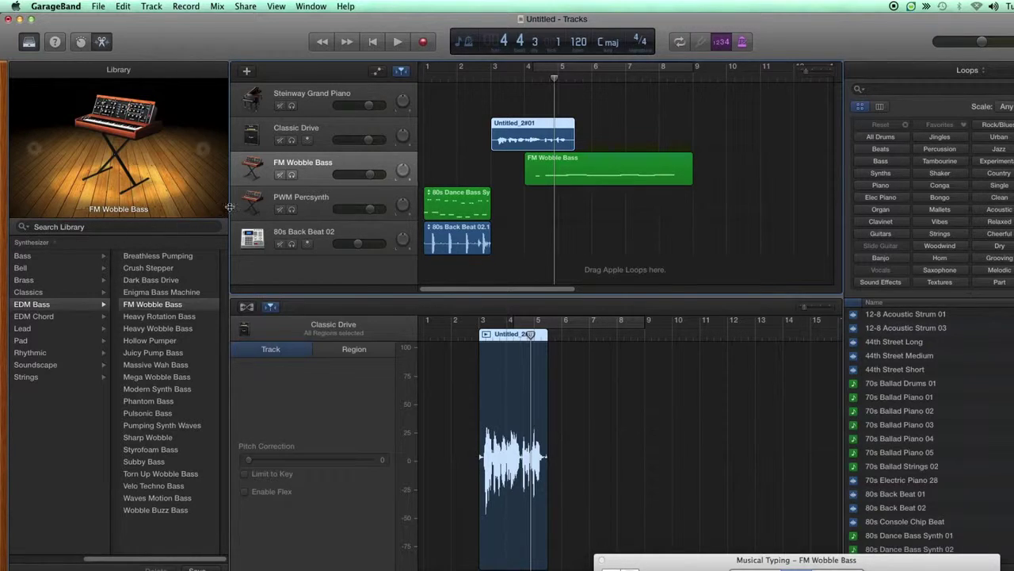
pyautogui.click(333, 163)
pyautogui.click(331, 129)
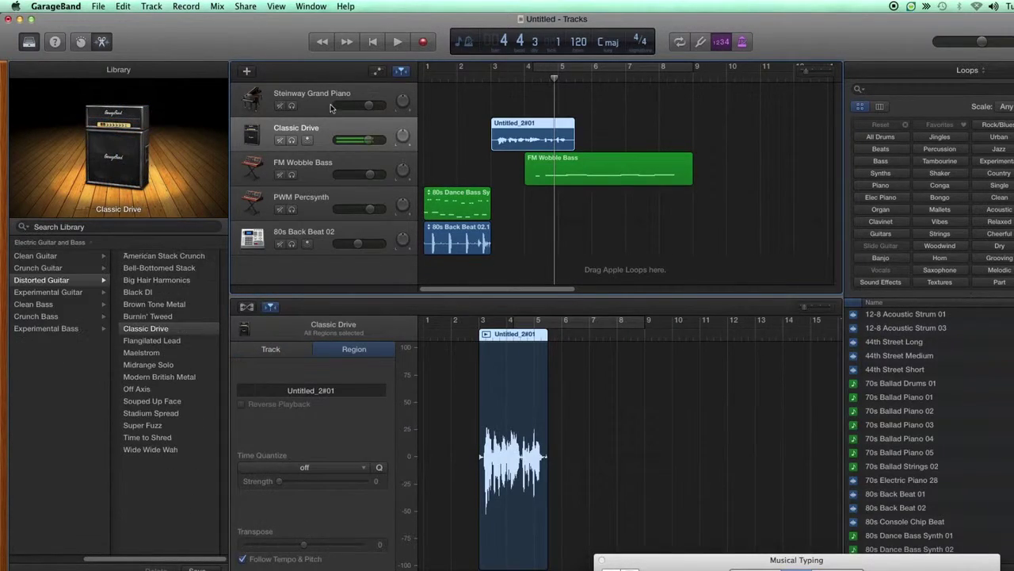
pyautogui.click(322, 101)
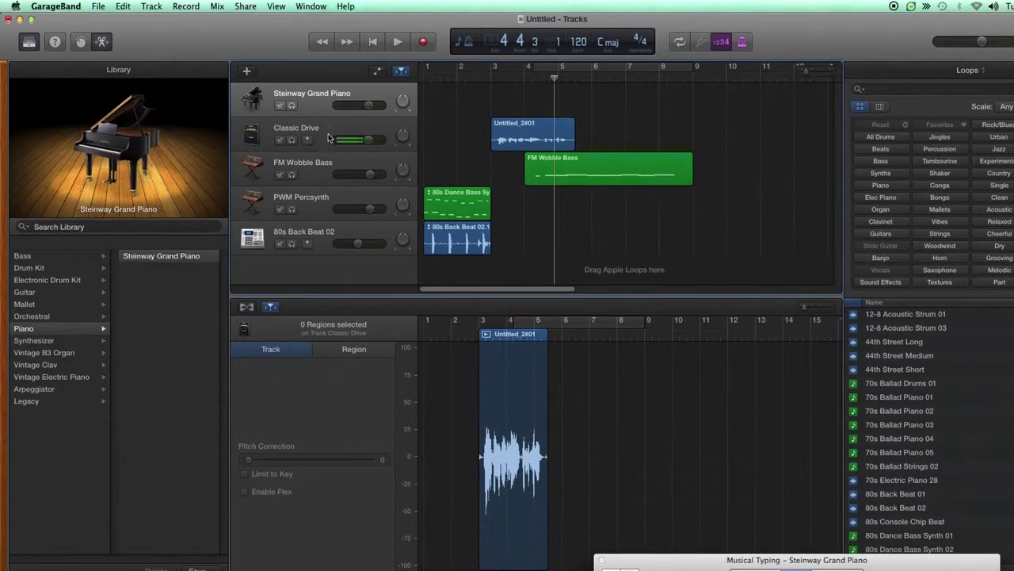
pyautogui.click(331, 133)
pyautogui.click(325, 179)
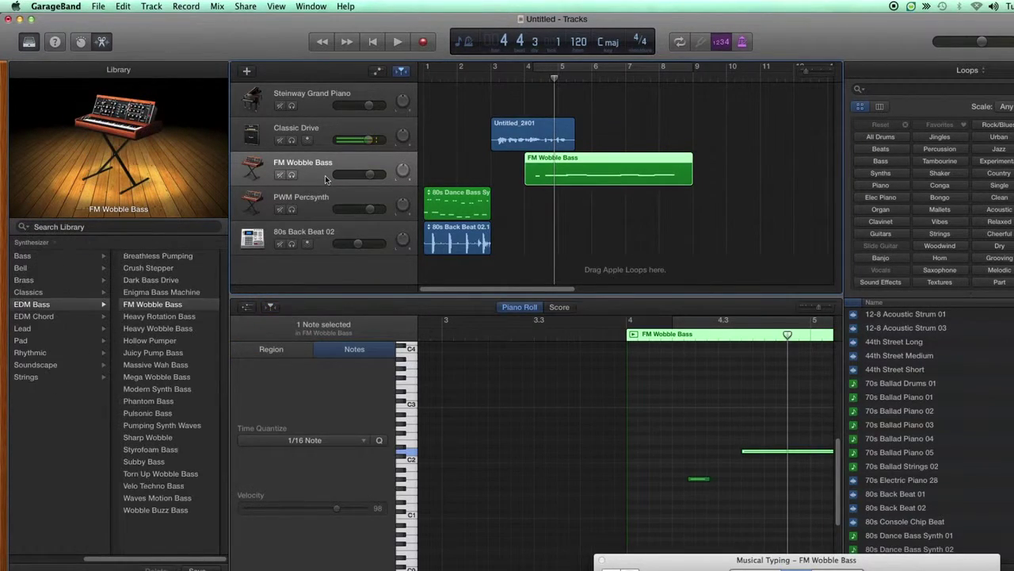
pyautogui.click(322, 204)
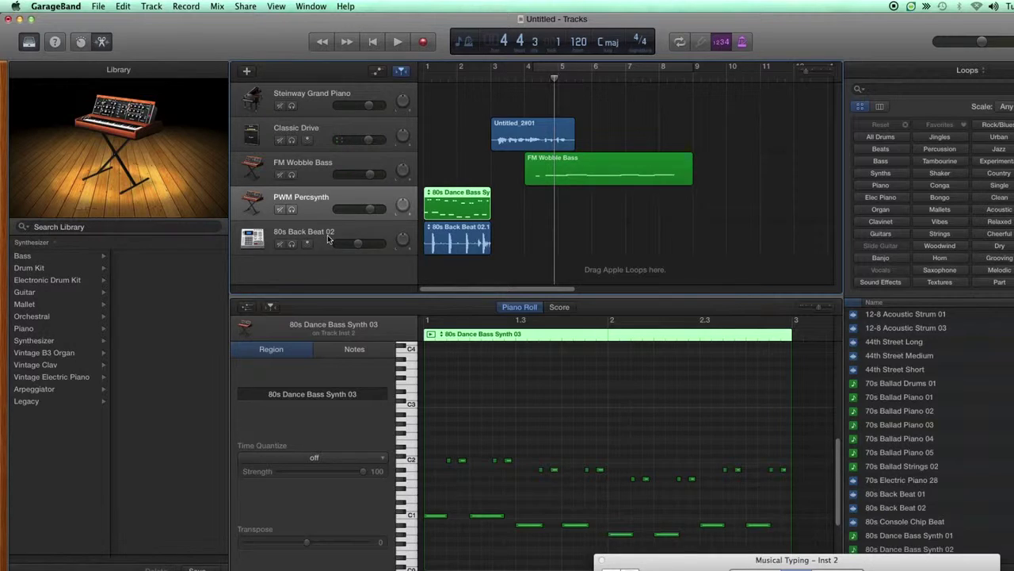
pyautogui.click(326, 236)
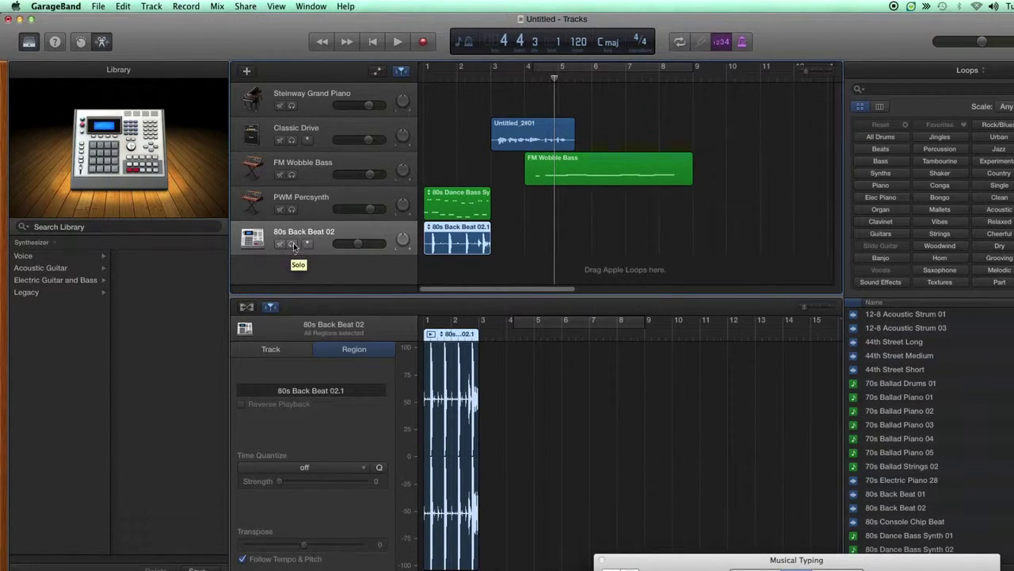
# - Solo the PWM Percsynth track and turn its solo off again
pyautogui.click(293, 210)
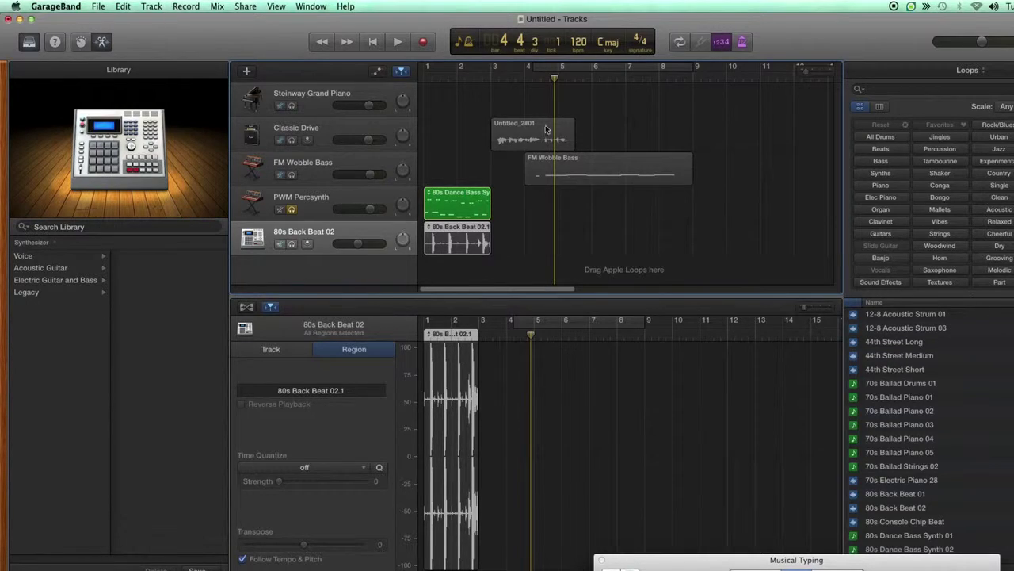
pyautogui.click(292, 211)
# - Mute the PWM Percsynth, FM Wobble Bass, Classic Drive and Steinway Grand Piano tracks, and unmute all four at once
pyautogui.click(279, 210)
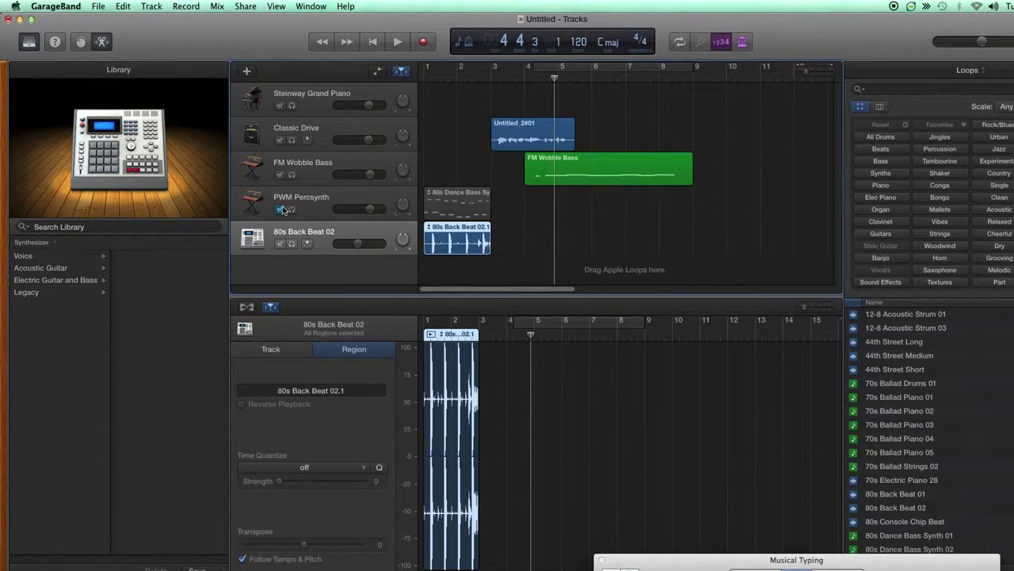
pyautogui.click(279, 175)
pyautogui.click(280, 140)
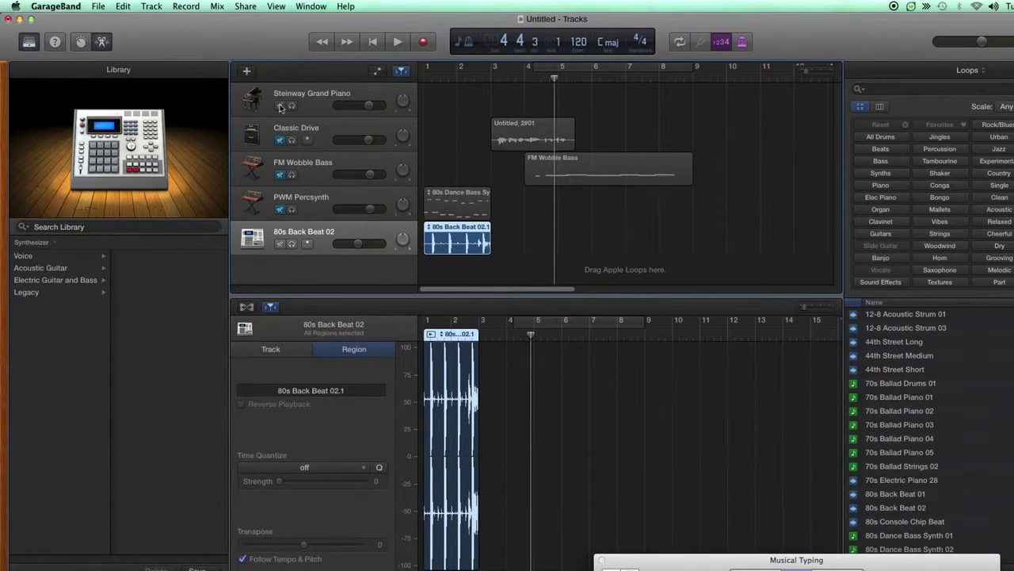
pyautogui.click(279, 107)
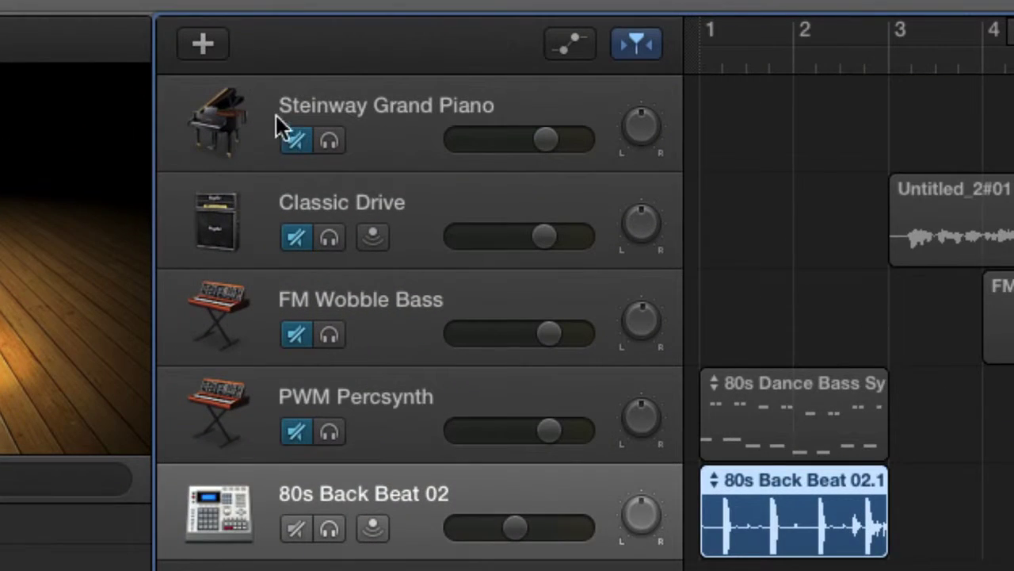
pyautogui.keyDown('alt'); pyautogui.click(300, 146); pyautogui.keyUp('alt')
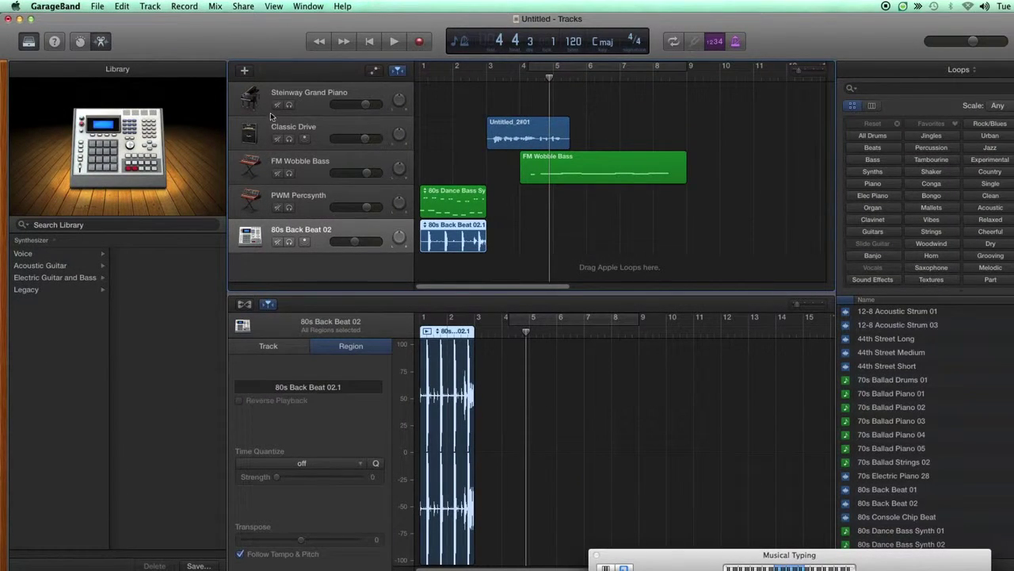
# - Toggle mute on and off across the Classic Drive, FM Wobble Bass and PWM Percsynth tracks, ending with every track unmuted
pyautogui.click(276, 139)
pyautogui.click(277, 173)
pyautogui.click(277, 206)
pyautogui.click(276, 207)
pyautogui.click(277, 173)
pyautogui.click(277, 139)
pyautogui.click(276, 139)
pyautogui.click(276, 173)
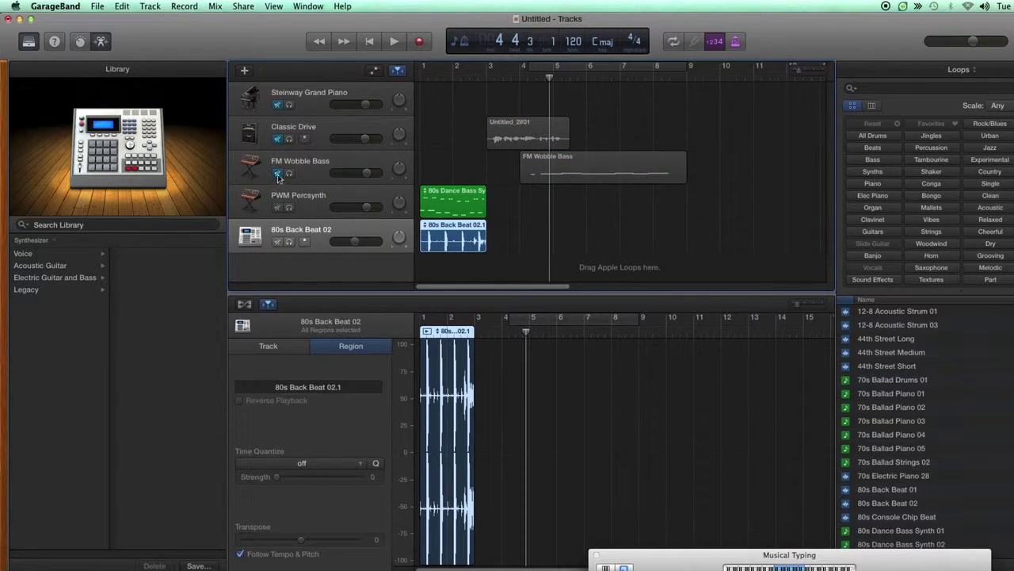
pyautogui.rightClick(272, 174)
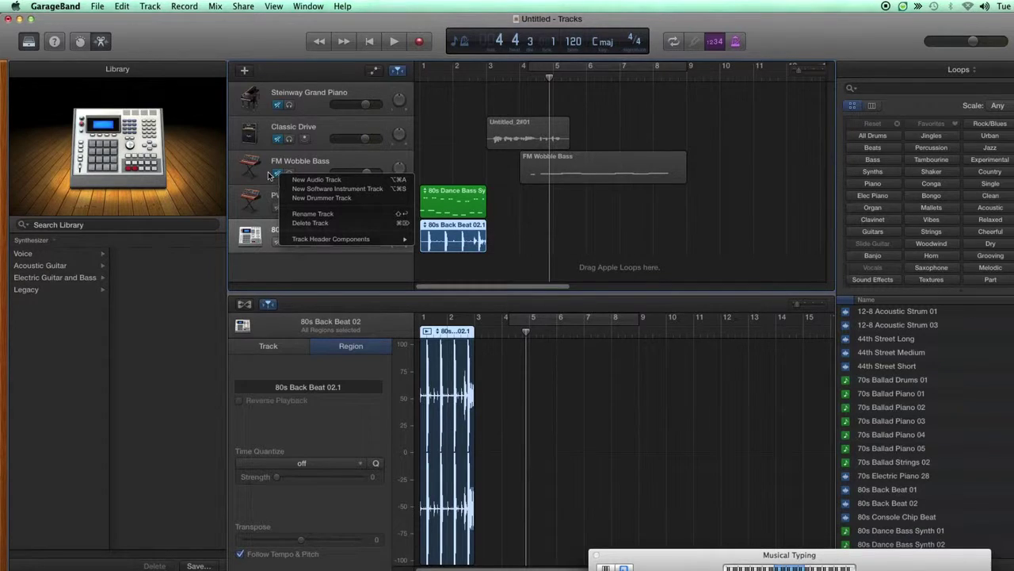
pyautogui.click(278, 139)
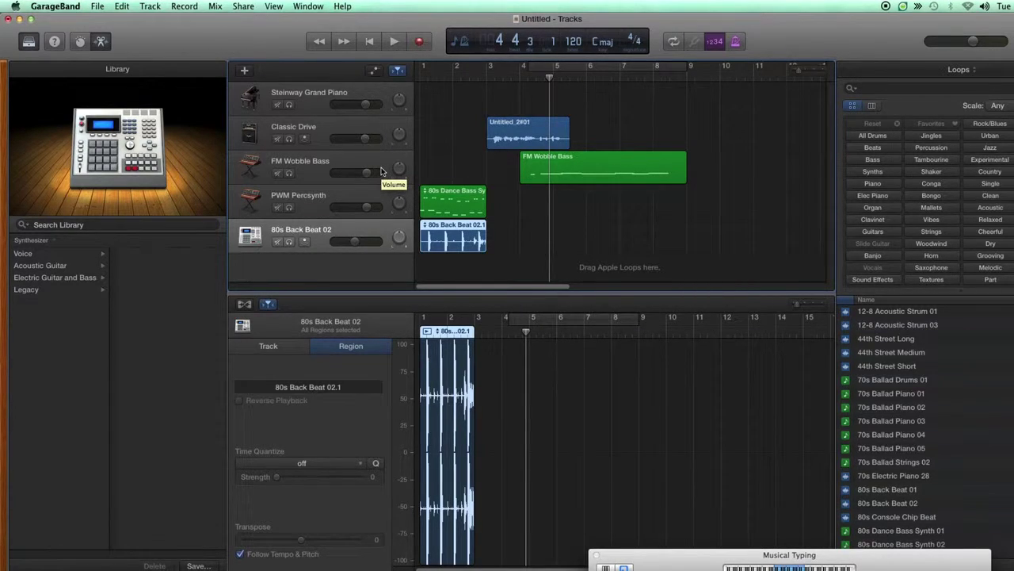
# - Toggle the metronome
pyautogui.click(737, 43)
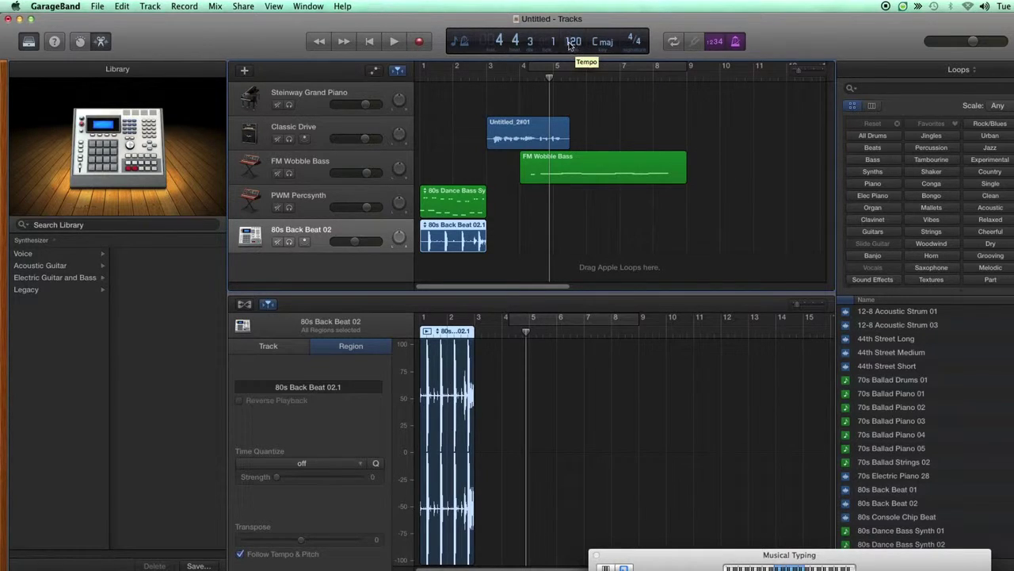
# - Try a faster project tempo around 170 bpm, select the FM Wobble Bass region, and set the tempo to 128 bpm
pyautogui.moveTo(574, 46); pyautogui.dragTo(575, 70)
pyautogui.press('Up')
pyautogui.press('Up')
pyautogui.press('Up')
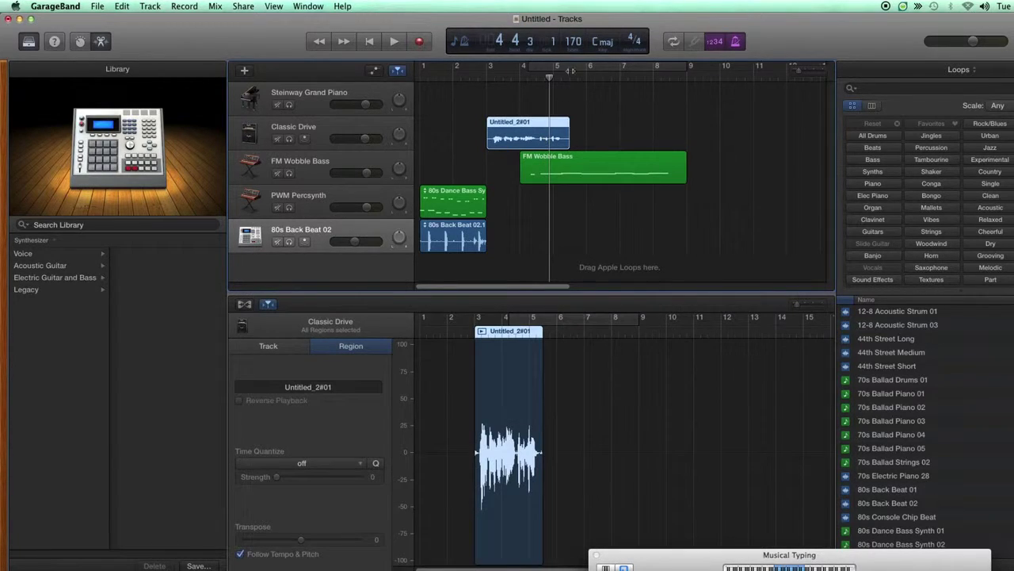
pyautogui.click(592, 167)
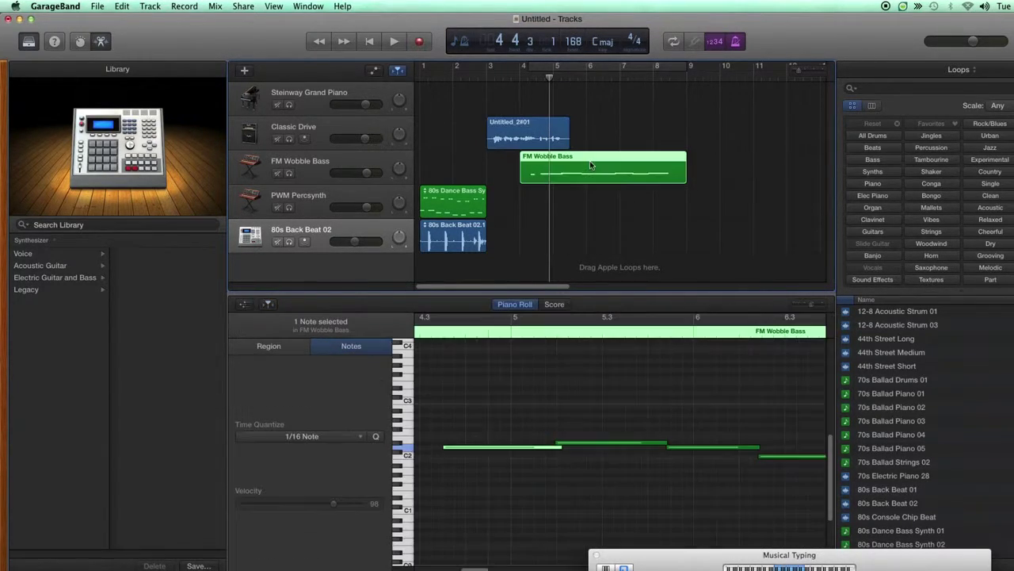
pyautogui.moveTo(573, 42); pyautogui.dragTo(573, 16)
# - Move the project window to reveal its browser controls, and replace the loop browser with the media browser
pyautogui.moveTo(872, 41); pyautogui.dragTo(662, 46)
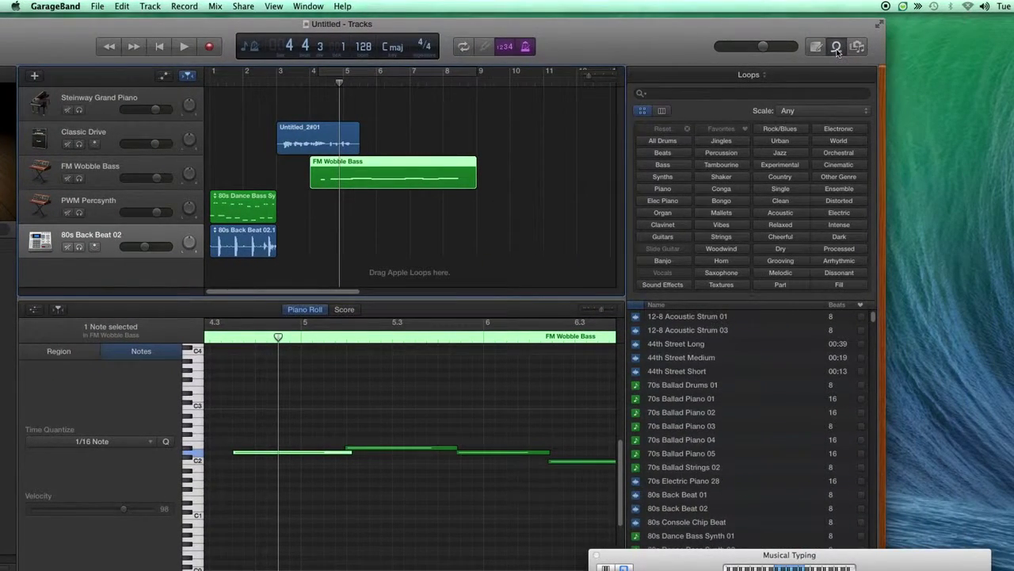
pyautogui.click(836, 47)
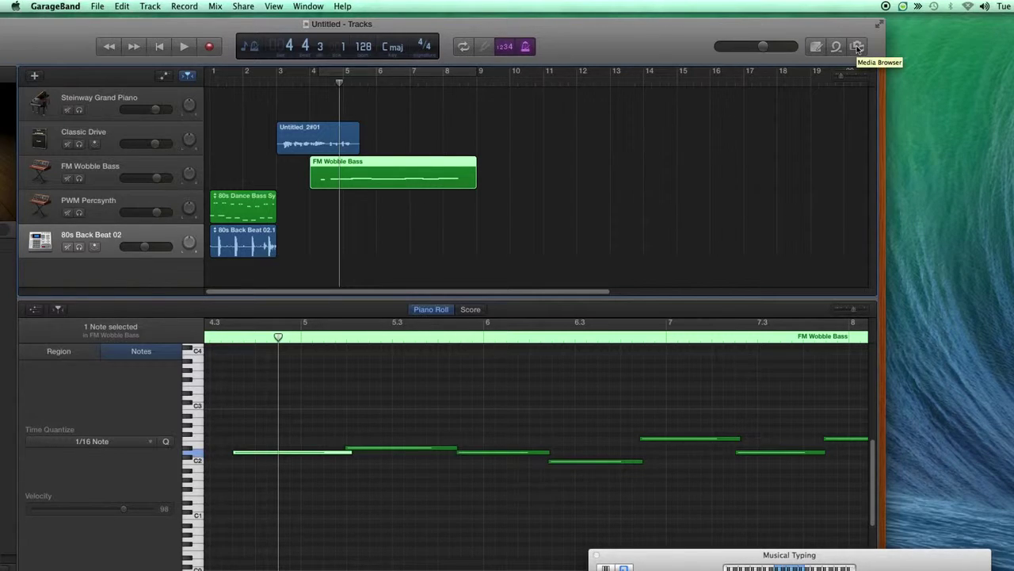
pyautogui.click(858, 48)
pyautogui.click(857, 47)
pyautogui.click(857, 48)
pyautogui.click(858, 49)
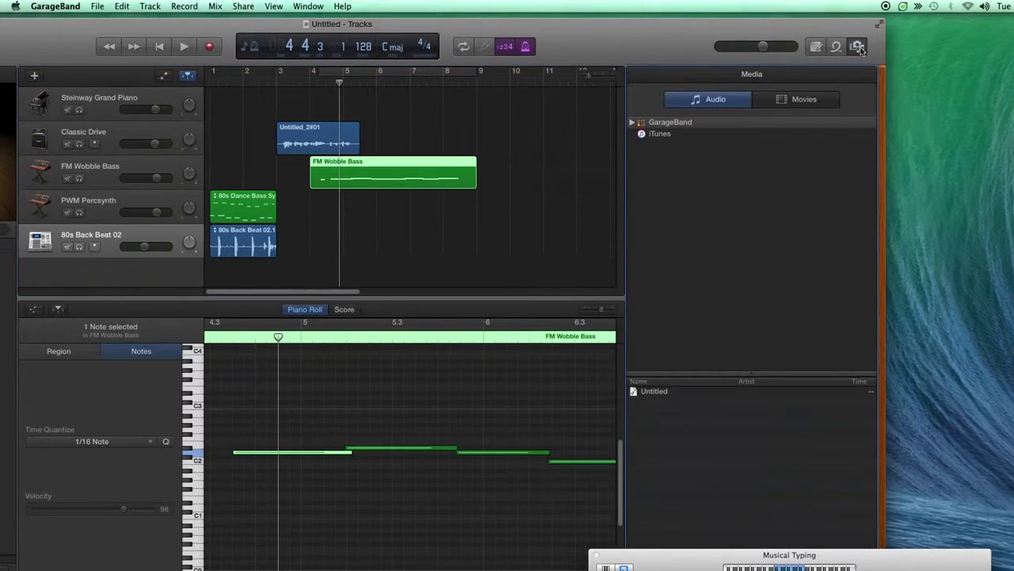
# - Look through the iTunes and GarageBand audio sources in the media browser
pyautogui.click(654, 135)
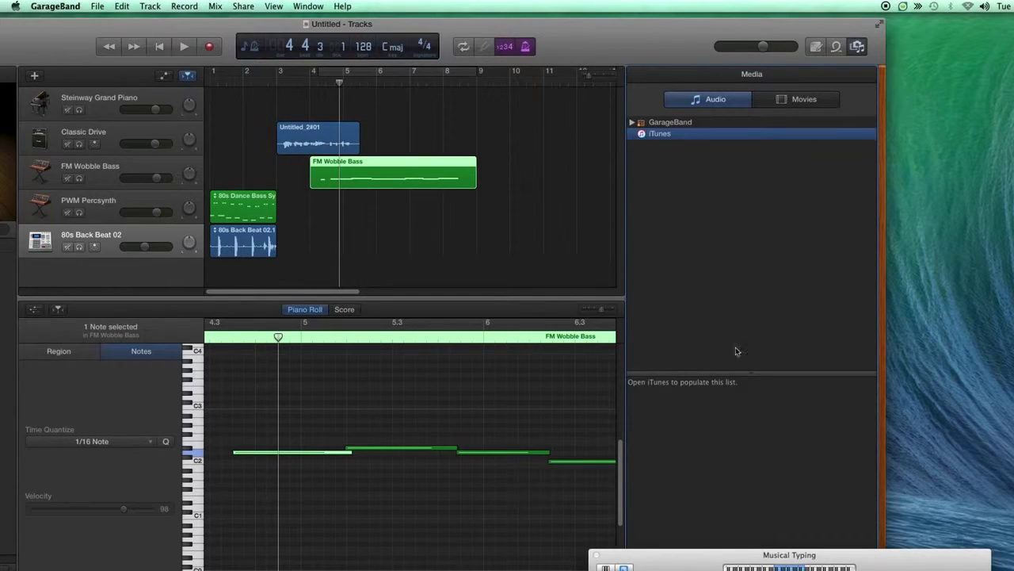
pyautogui.click(686, 124)
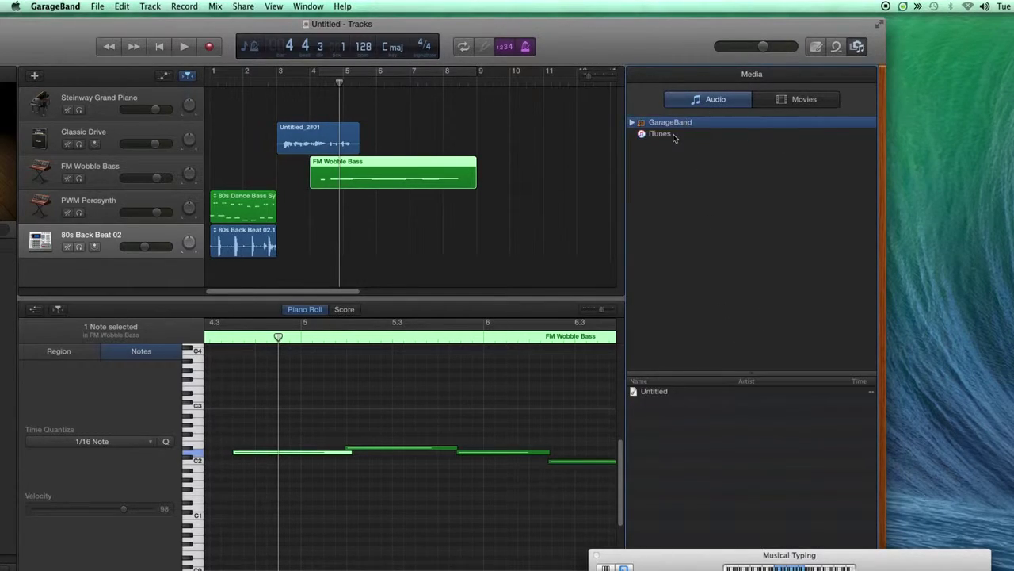
pyautogui.click(675, 136)
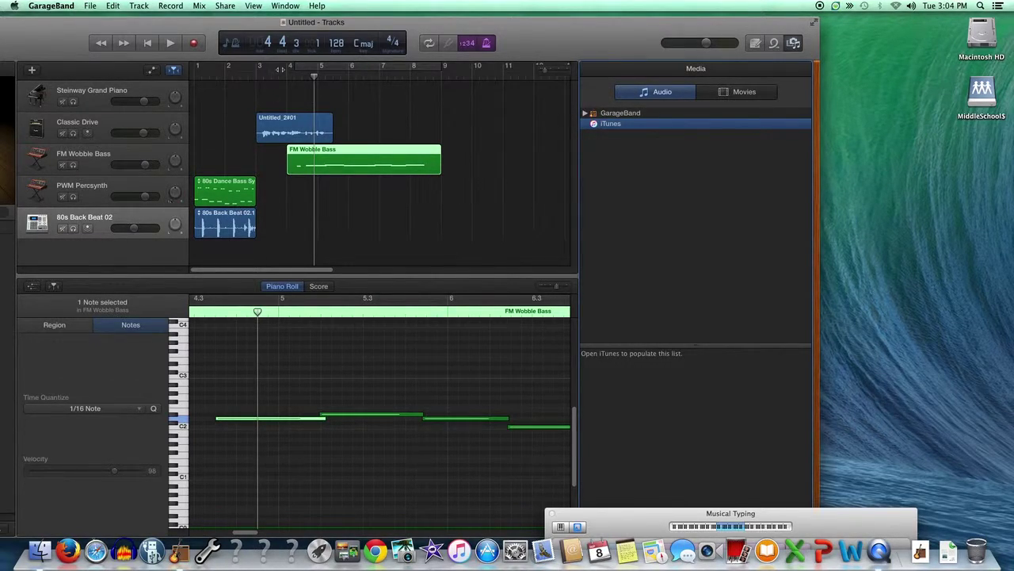
# - Bring the library back into view and select the PWM Percsynth, FM Wobble Bass and Classic Drive tracks in turn to examine their patches and editors
pyautogui.moveTo(336, 27); pyautogui.dragTo(611, 21)
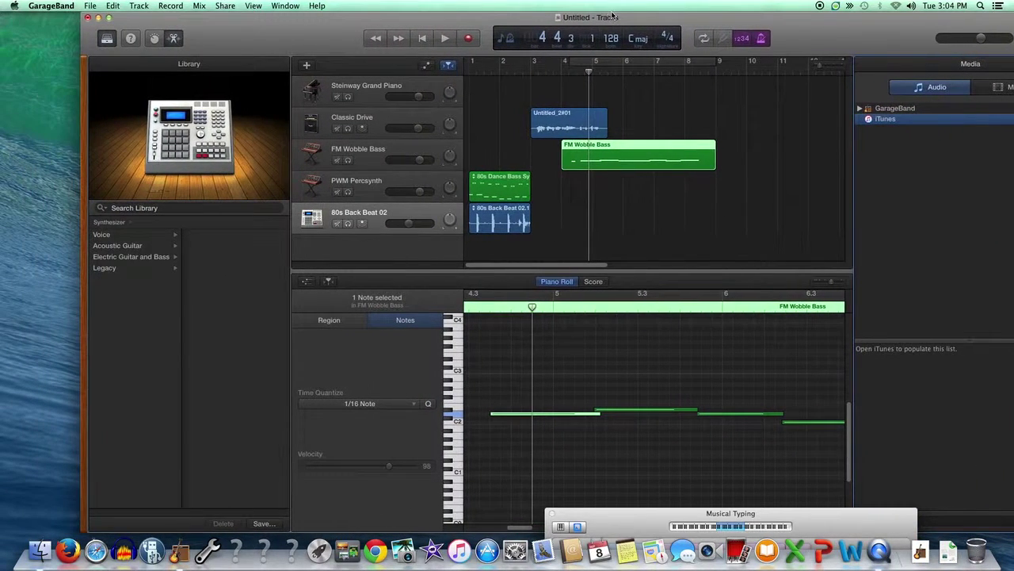
pyautogui.click(377, 180)
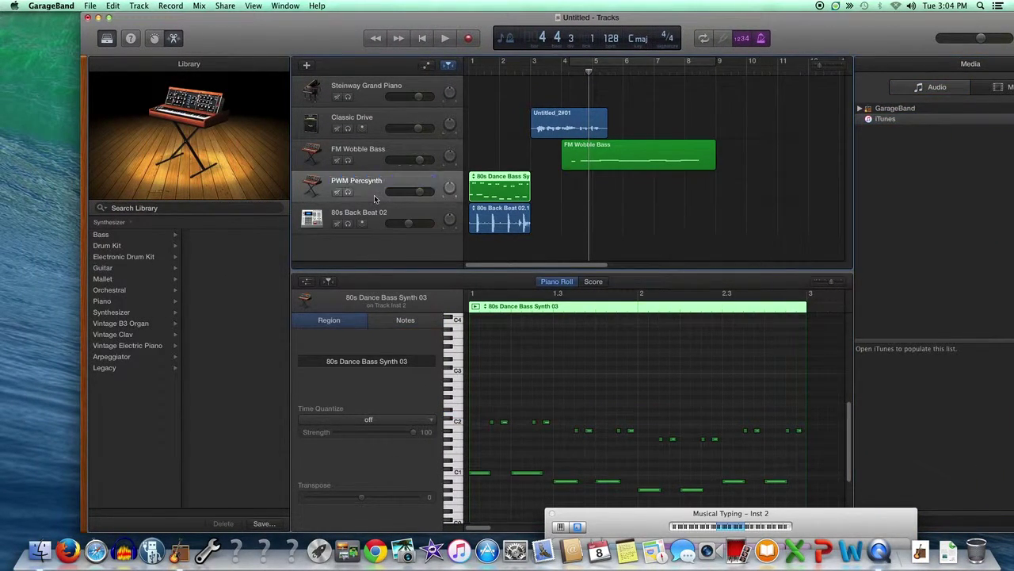
pyautogui.click(325, 161)
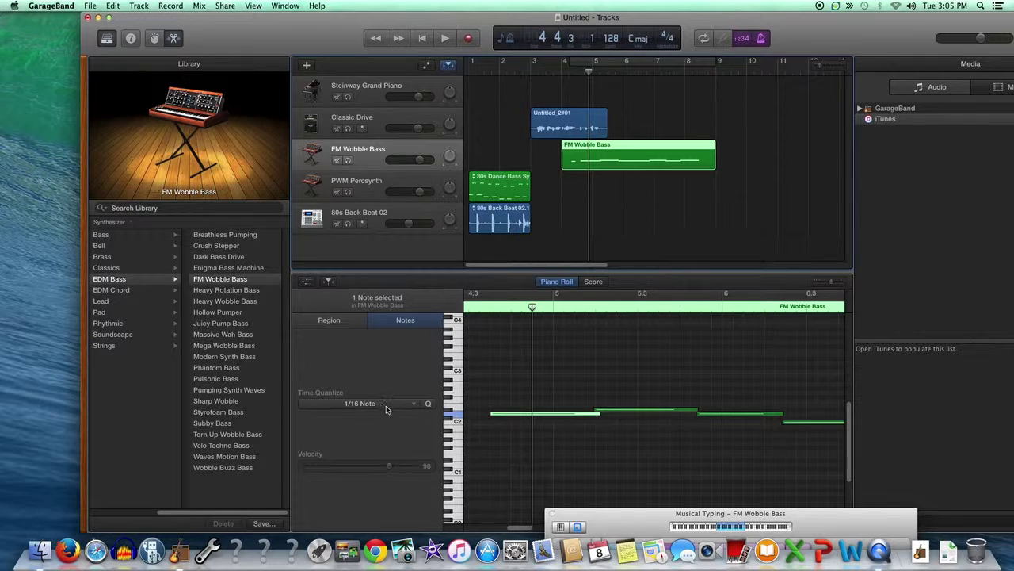
pyautogui.click(366, 121)
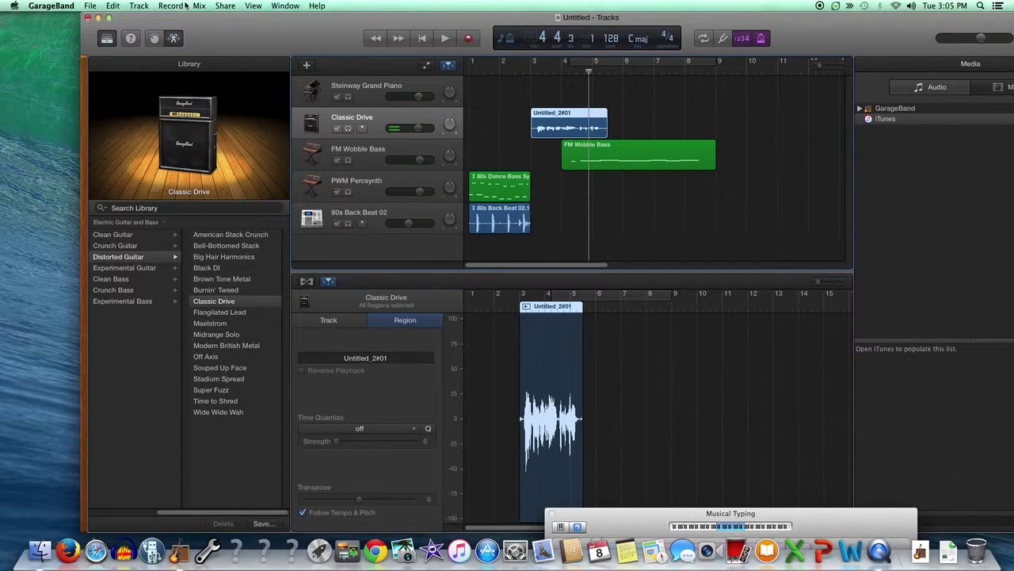
# - Toggle the editor area off, on and off again, and switch quick help on and off
pyautogui.click(175, 40)
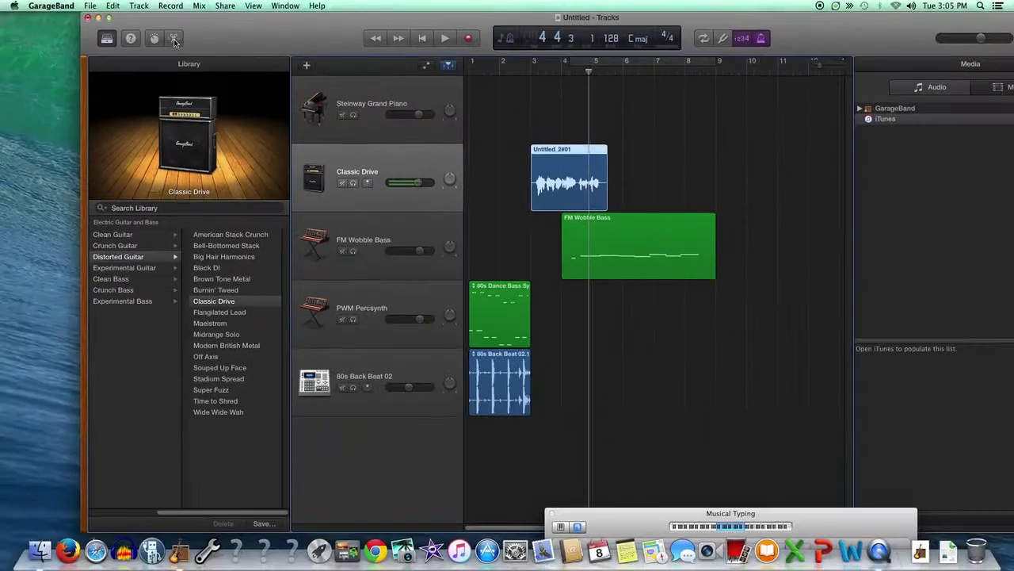
pyautogui.click(172, 37)
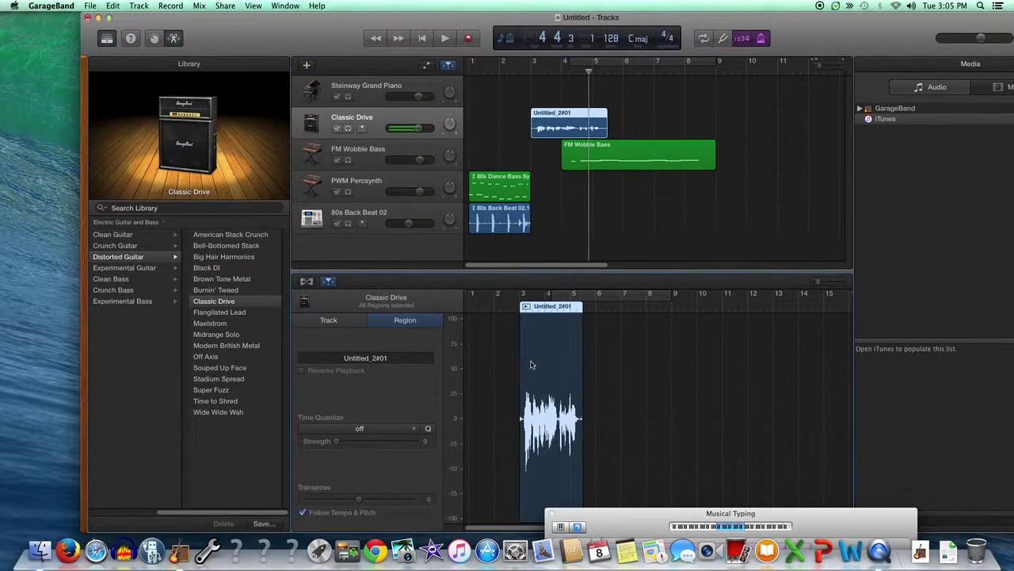
pyautogui.click(176, 38)
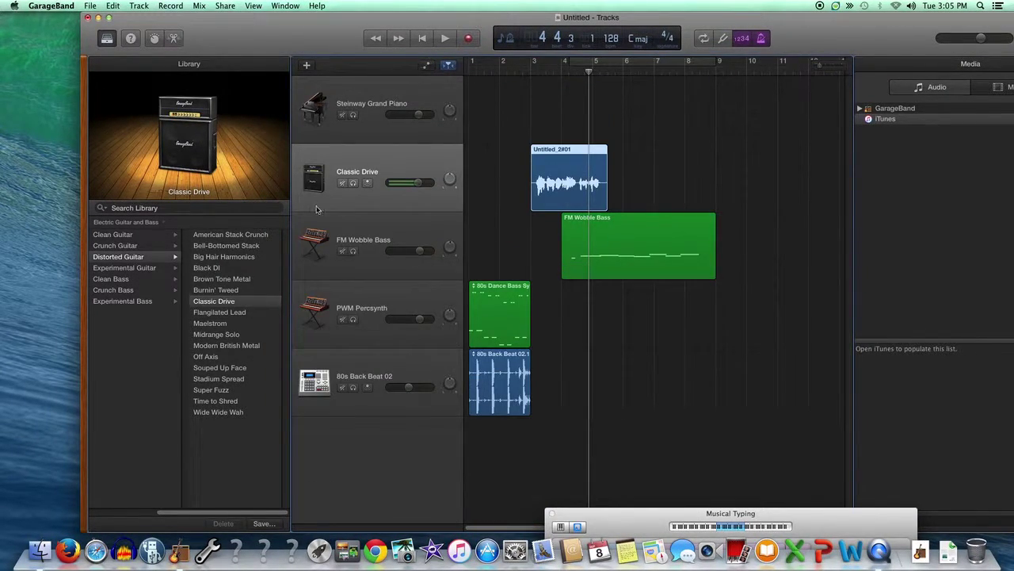
pyautogui.click(131, 40)
pyautogui.click(131, 41)
# - Move the Musical Typing window aside, widen the timeline zoom slightly, and open the Untitled_2#01 region on the Classic Drive track in the editor
pyautogui.moveTo(836, 30); pyautogui.dragTo(741, 30)
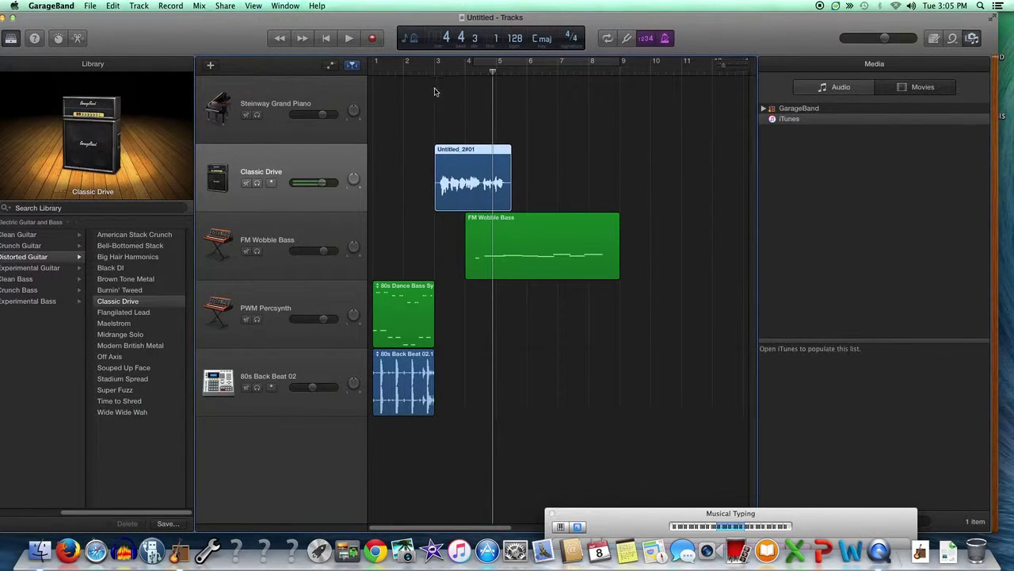
pyautogui.moveTo(743, 508); pyautogui.dragTo(898, 227)
pyautogui.moveTo(723, 67)
pyautogui.mouseDown()
pyautogui.moveTo(734, 70)
pyautogui.moveTo(725, 69)
pyautogui.mouseUp()
pyautogui.doubleClick(435, 149)
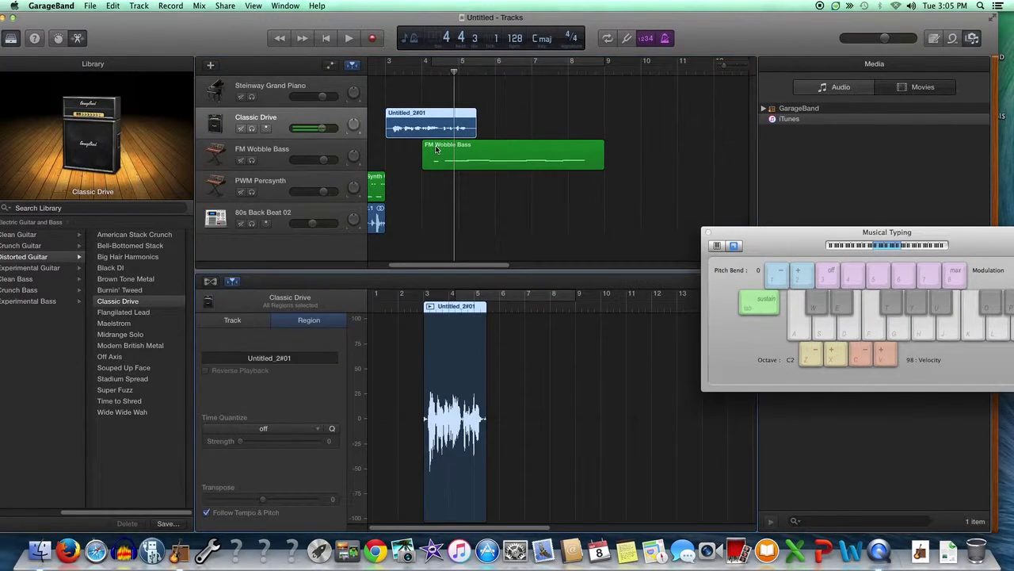
# - Trim the end of the Untitled_2#01 region in the audio editor so it stops at about the middle of bar 4
pyautogui.moveTo(753, 232); pyautogui.dragTo(850, 425)
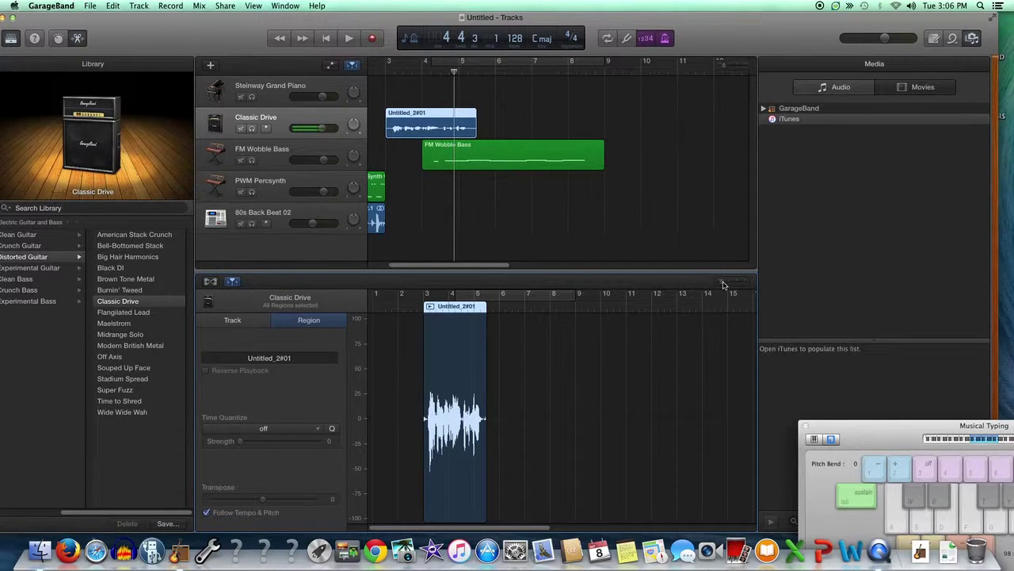
pyautogui.moveTo(722, 286); pyautogui.dragTo(729, 287)
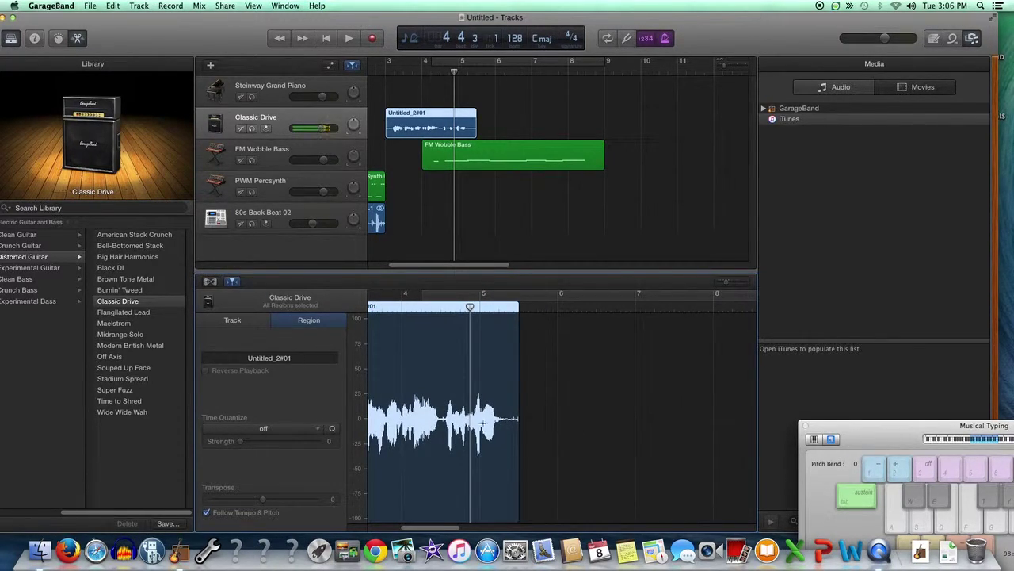
pyautogui.moveTo(517, 509); pyautogui.dragTo(440, 502)
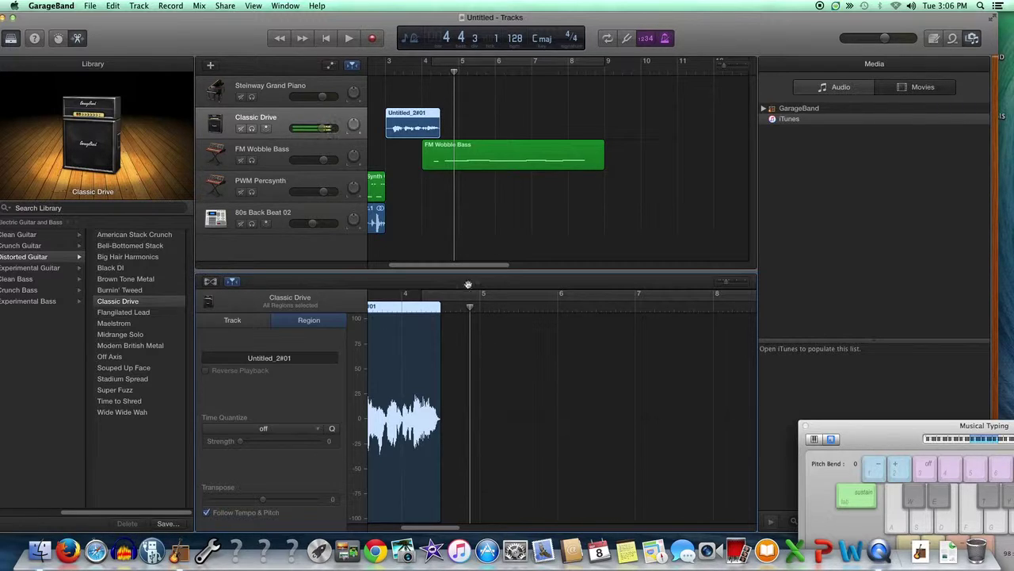
# - Mute and unmute the 80s Back Beat 02 and PWM Percsynth tracks, and turn solo on and off for PWM Percsynth
pyautogui.click(241, 224)
pyautogui.click(241, 191)
pyautogui.click(242, 192)
pyautogui.click(241, 224)
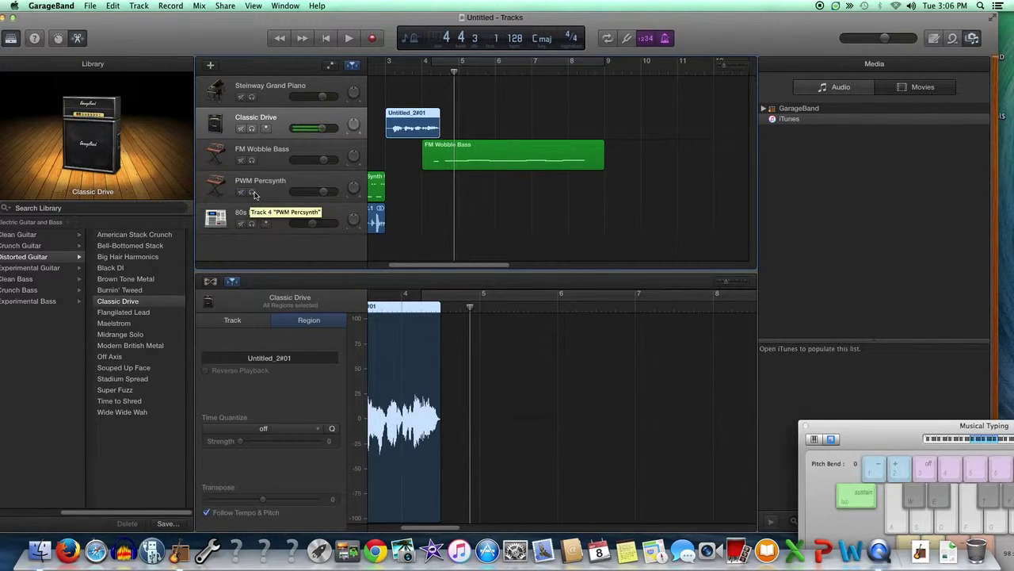
pyautogui.click(252, 192)
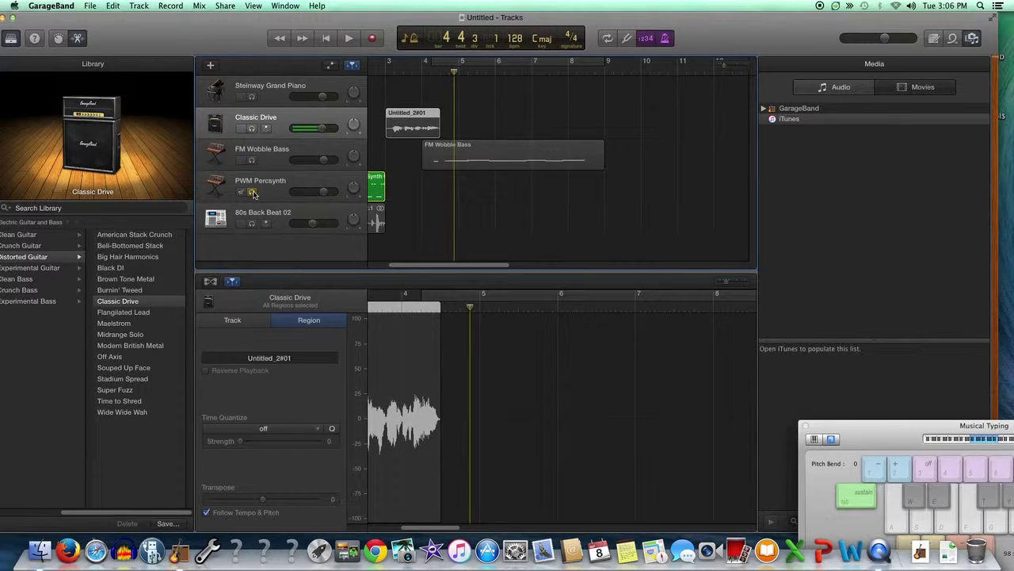
pyautogui.click(252, 193)
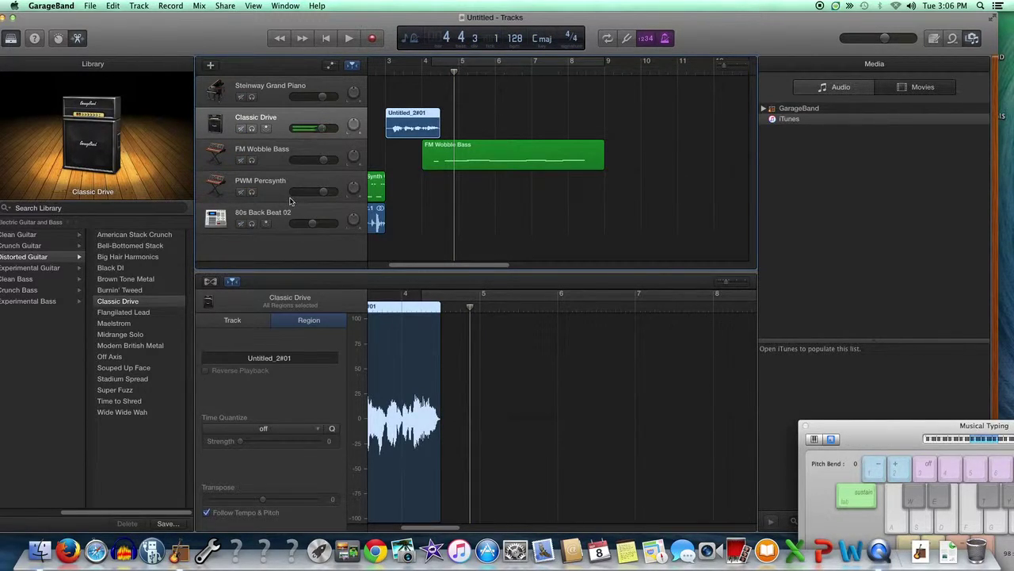
# - Show track automation and draw a volume fade on FM Wobble Bass from just after bar 4 down to a low point in bar 6
pyautogui.moveTo(444, 264); pyautogui.dragTo(345, 264)
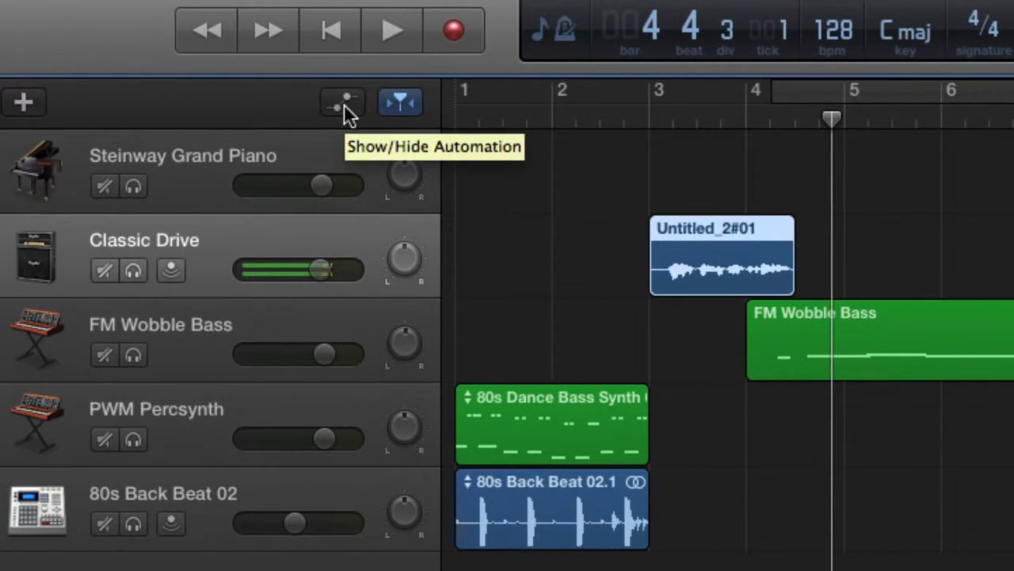
pyautogui.click(344, 104)
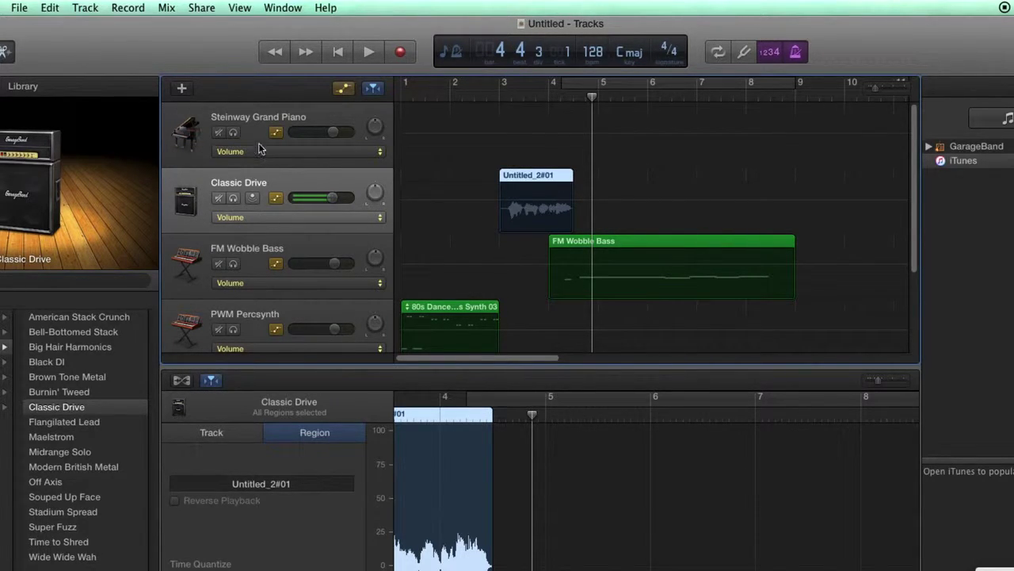
pyautogui.click(566, 270)
pyautogui.click(566, 266)
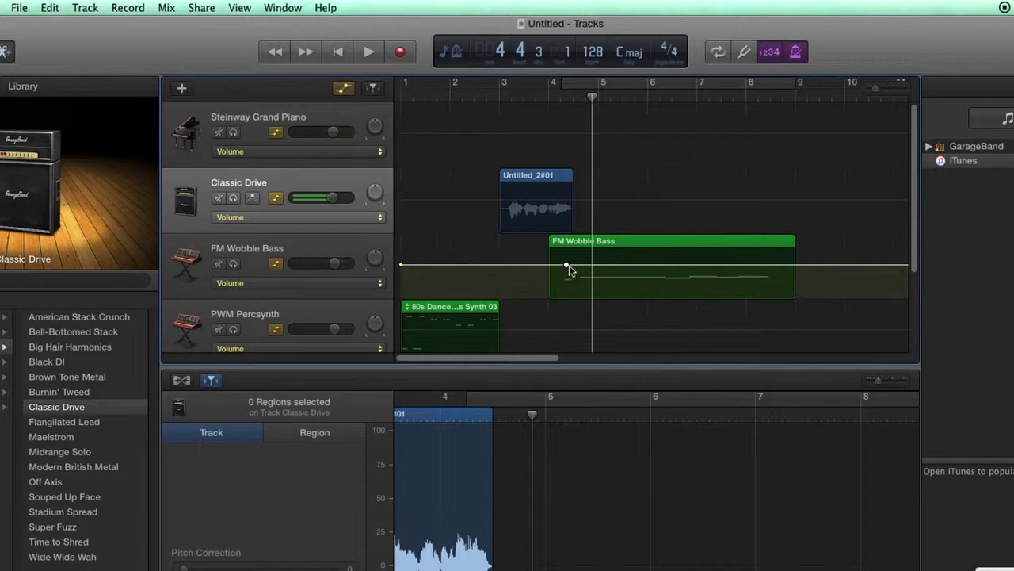
pyautogui.click(683, 266)
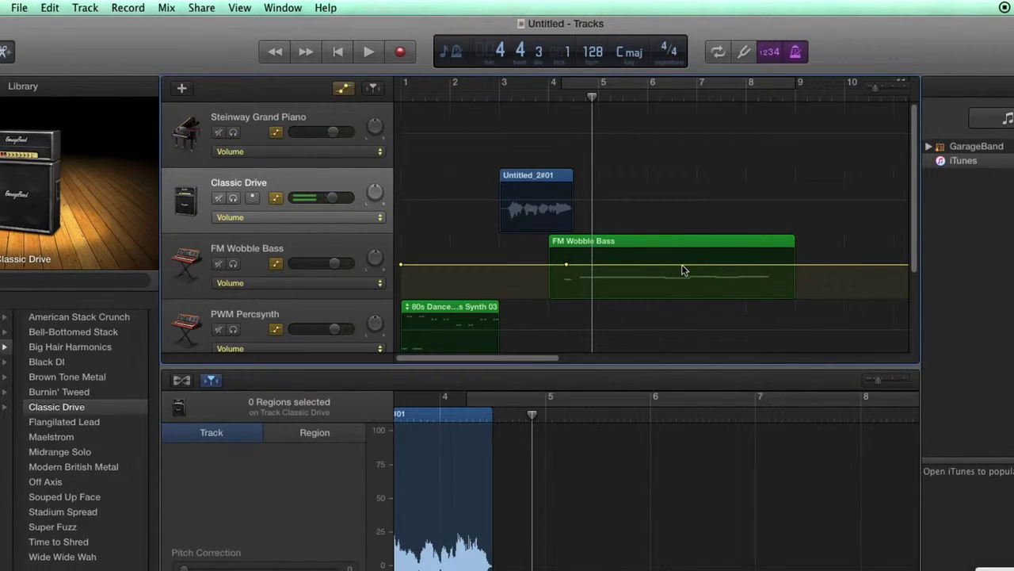
pyautogui.moveTo(683, 266); pyautogui.dragTo(682, 274)
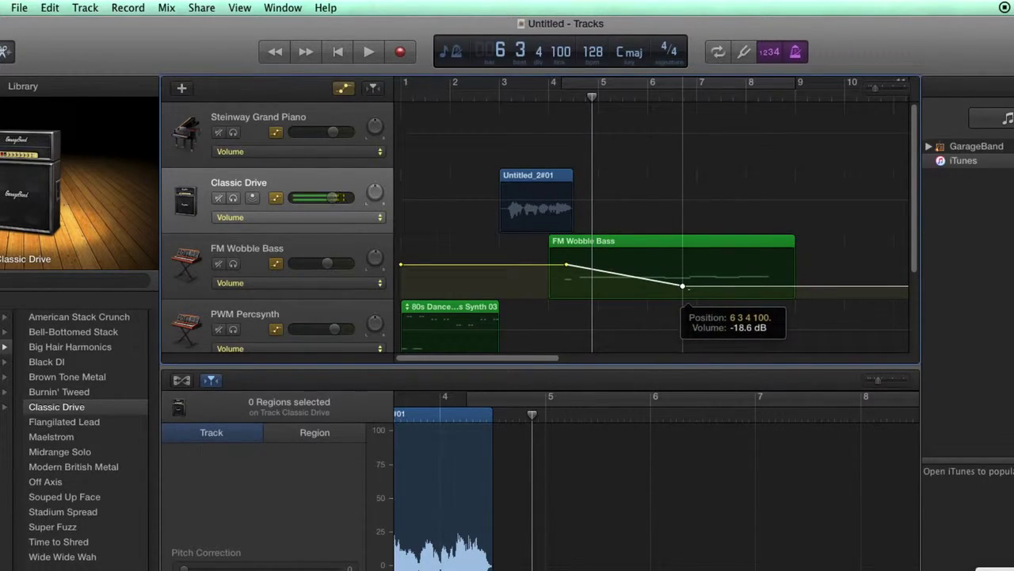
pyautogui.moveTo(683, 286); pyautogui.dragTo(682, 294)
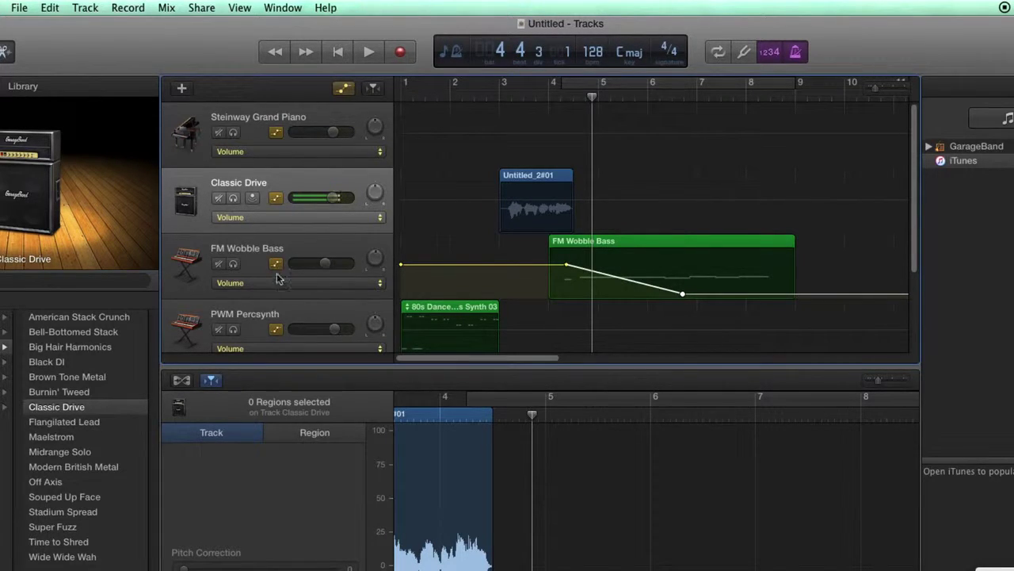
# - Solo FM Wobble Bass and play it from about the middle of bar 3, and raise its second volume point almost level with the first
pyautogui.click(232, 266)
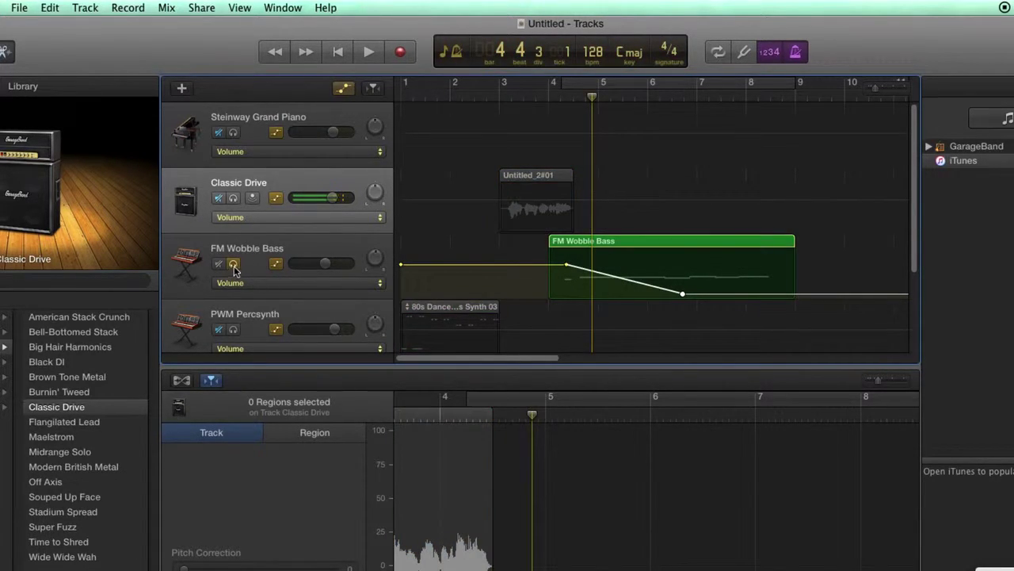
pyautogui.click(524, 94)
pyautogui.press('space')
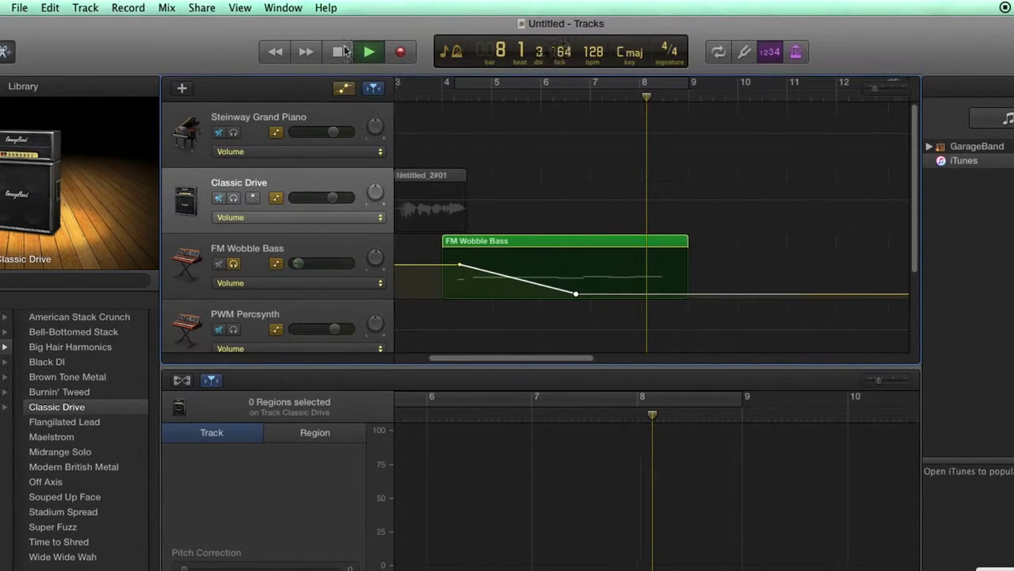
pyautogui.press('space')
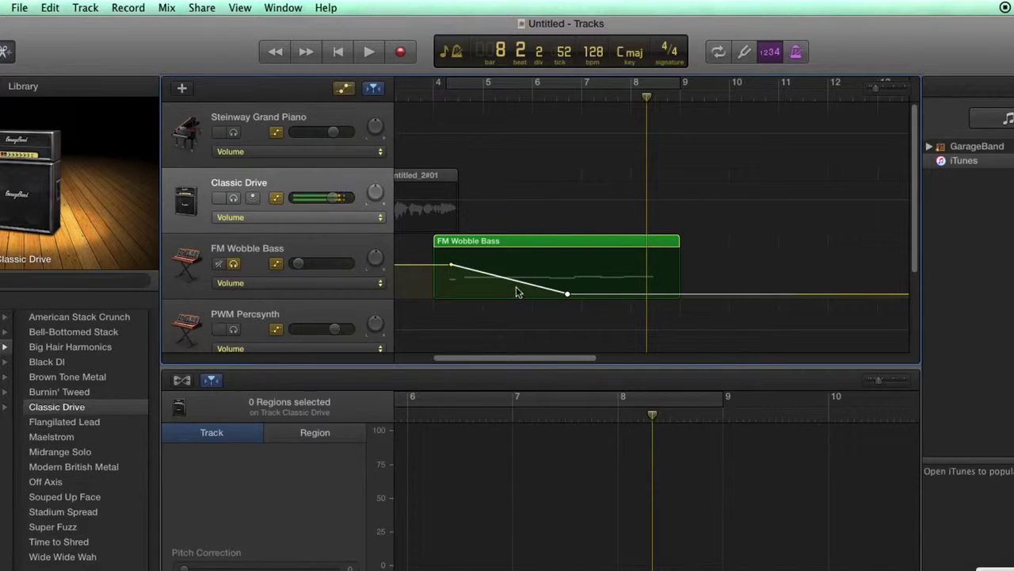
pyautogui.moveTo(566, 295); pyautogui.dragTo(566, 266)
# - Switch the FM Wobble Bass automation to Pan and draw a zigzag between both sides from late bar 4 to early bar 6, peaking at about -56
pyautogui.click(279, 284)
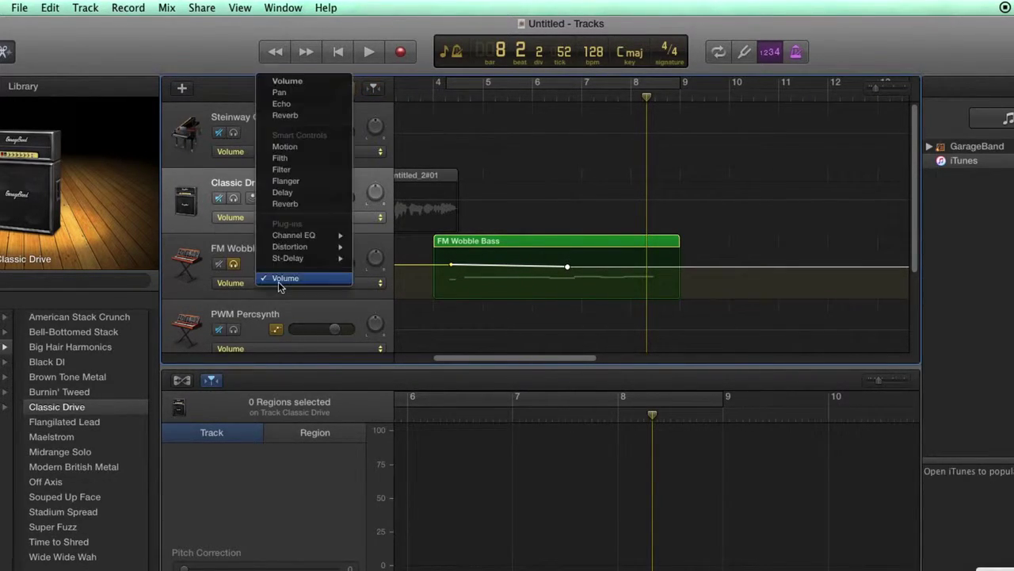
pyautogui.click(291, 93)
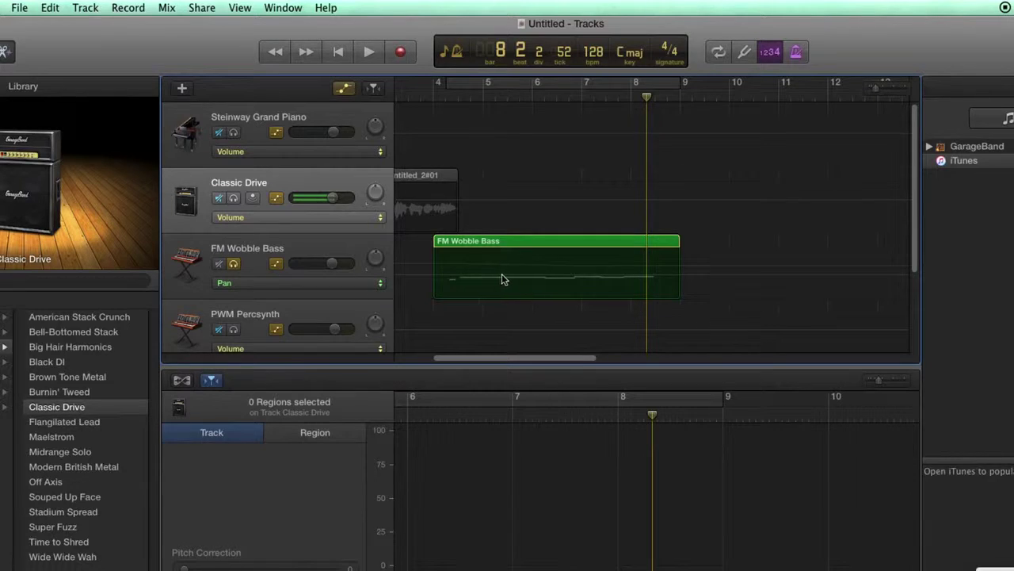
pyautogui.click(452, 259)
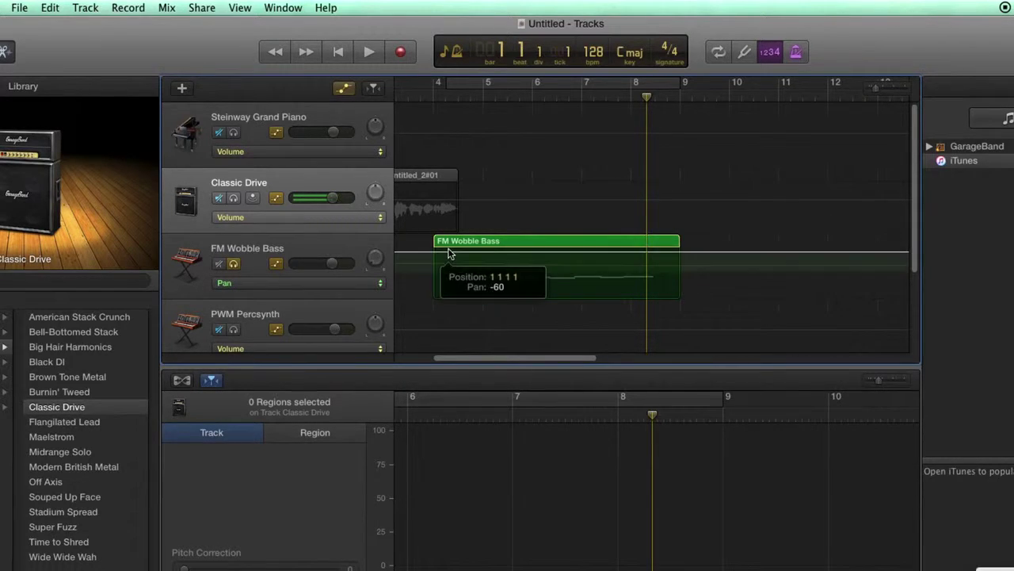
pyautogui.moveTo(469, 258); pyautogui.dragTo(545, 255)
pyautogui.click(495, 295)
pyautogui.click(521, 253)
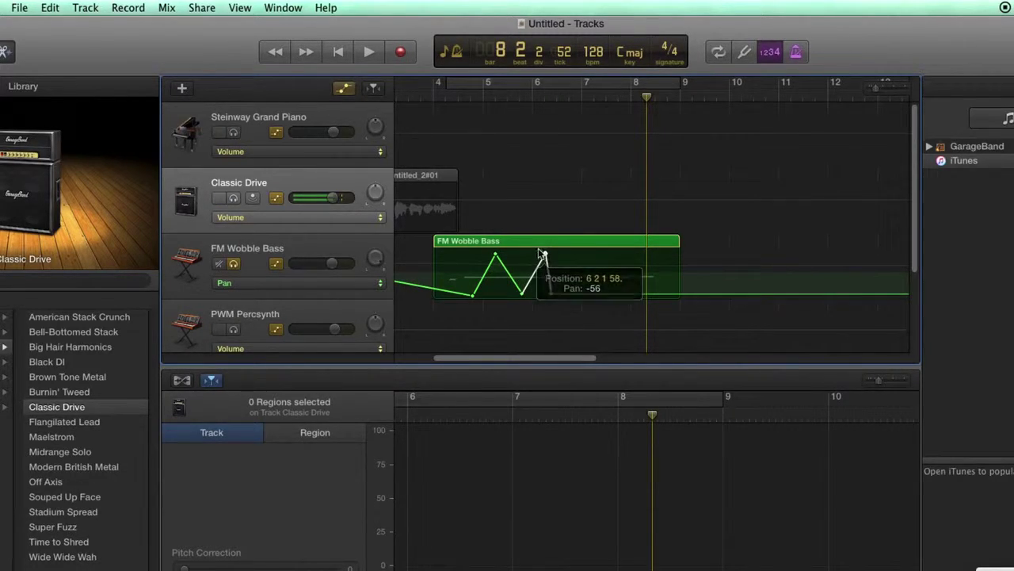
# - Play the soloed FM Wobble Bass with its pan automation from about bar 4, with cycling off, and stop late in bar 7
pyautogui.click(458, 87)
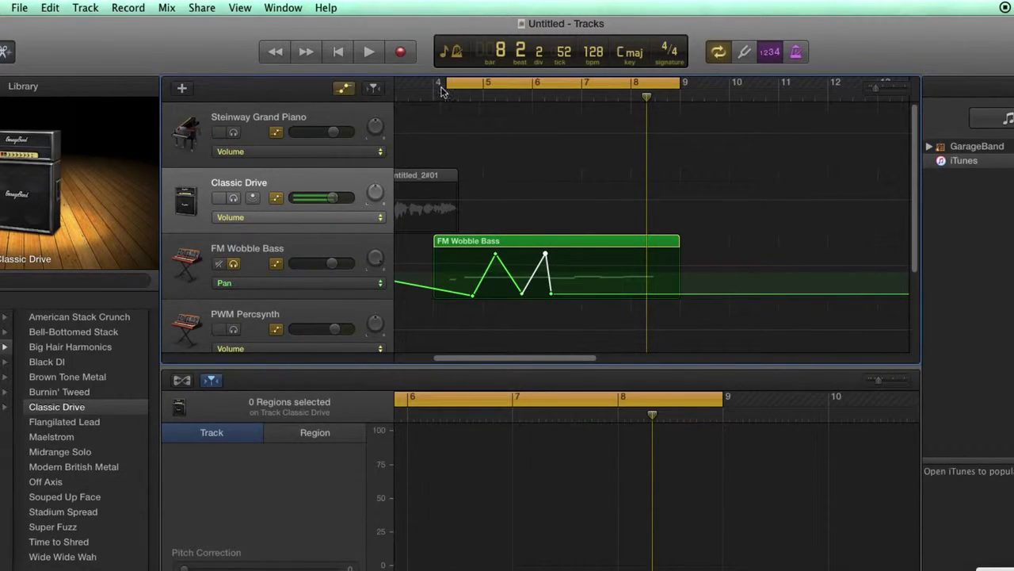
pyautogui.click(717, 53)
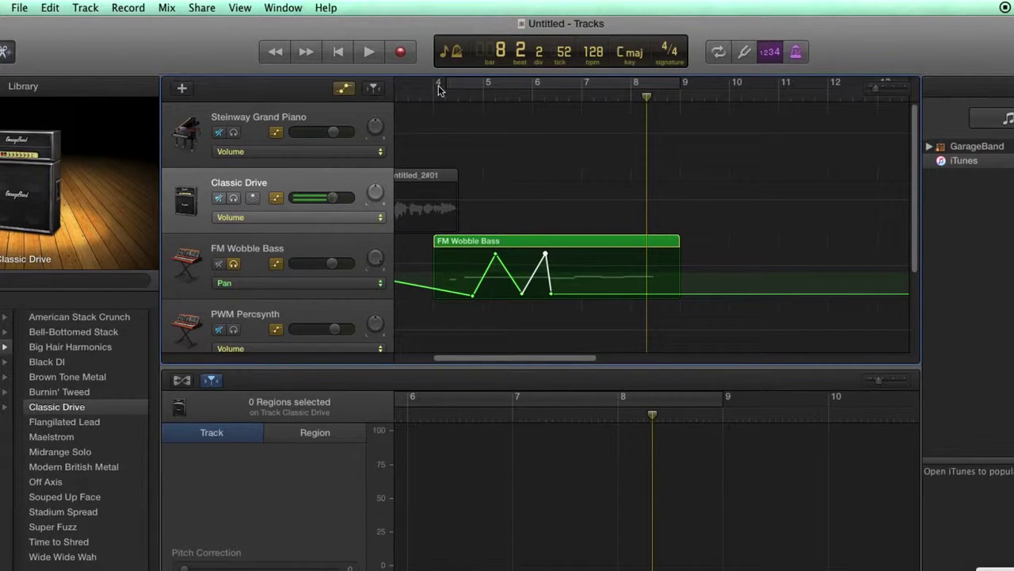
pyautogui.click(442, 81)
pyautogui.click(370, 52)
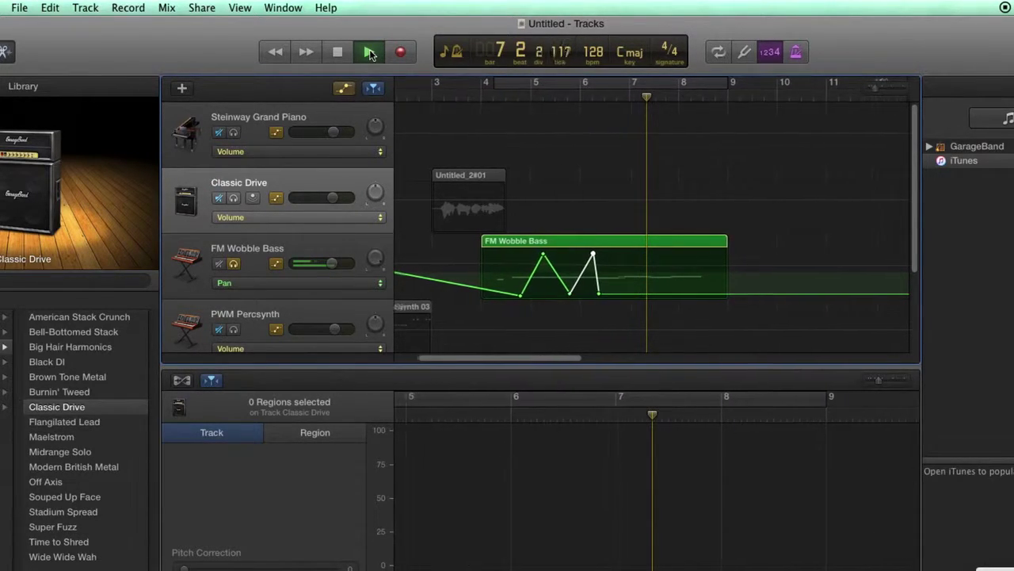
pyautogui.click(337, 51)
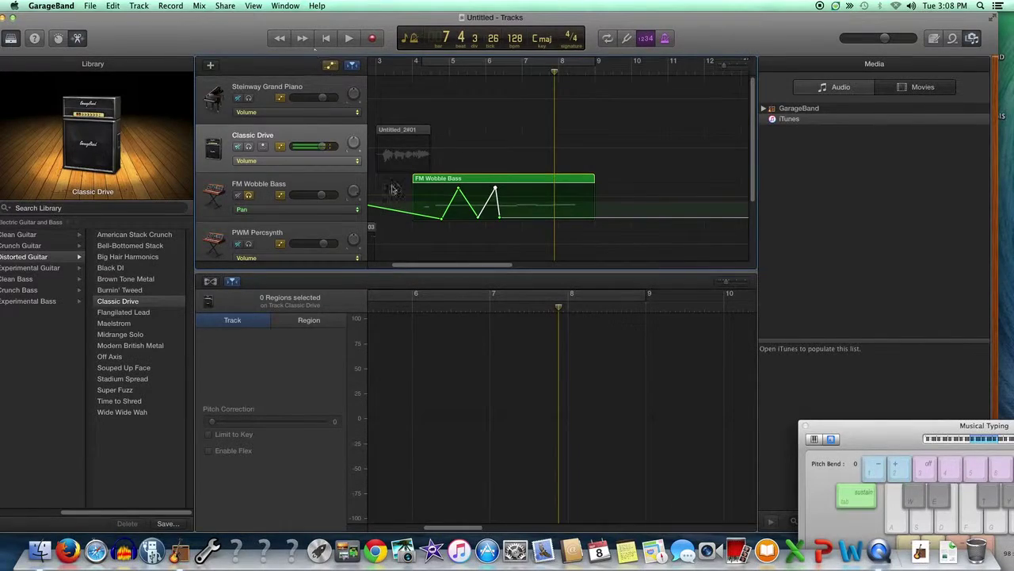
pyautogui.click(316, 210)
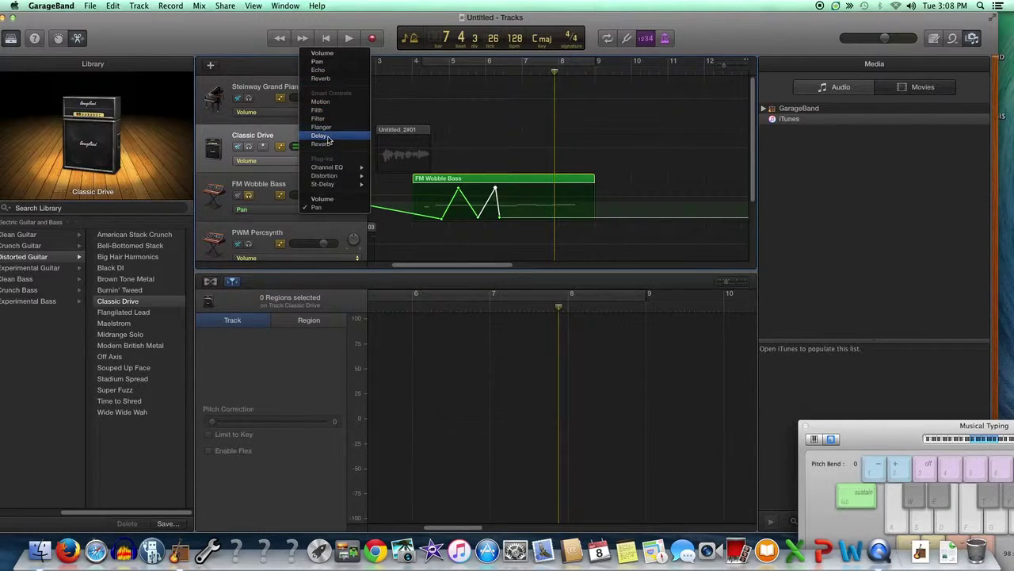
pyautogui.click(400, 236)
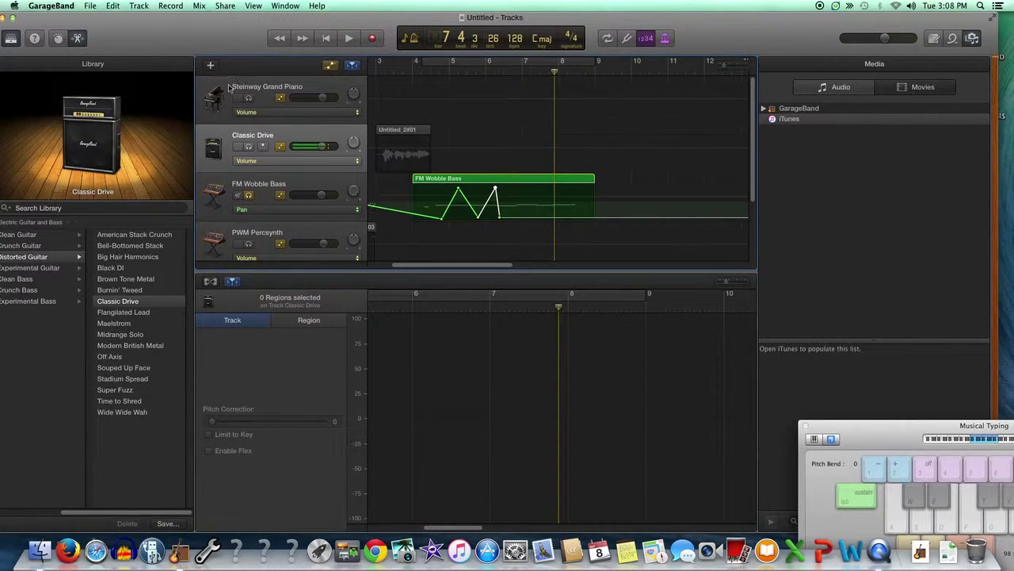
pyautogui.click(49, 5)
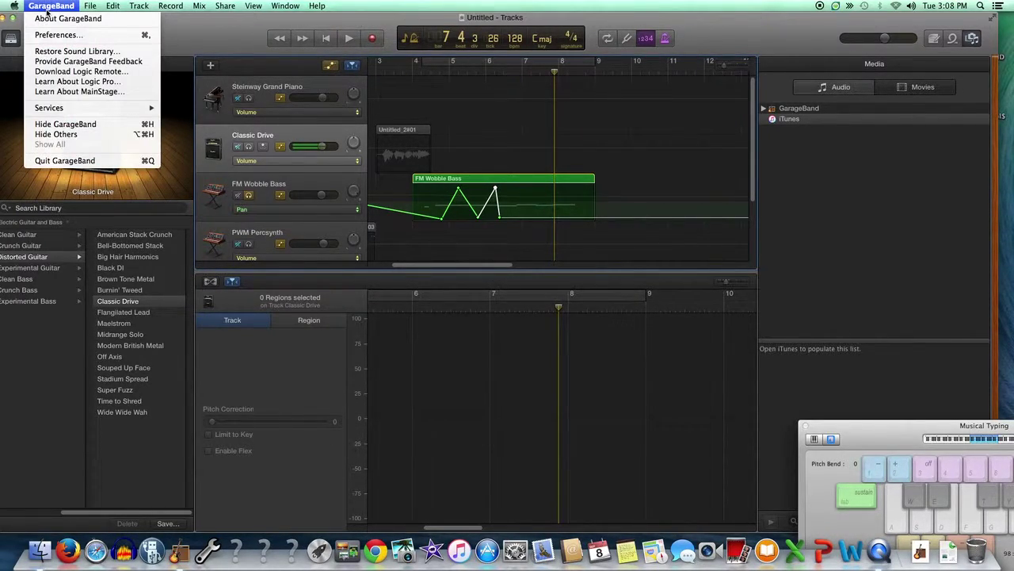
pyautogui.click(191, 24)
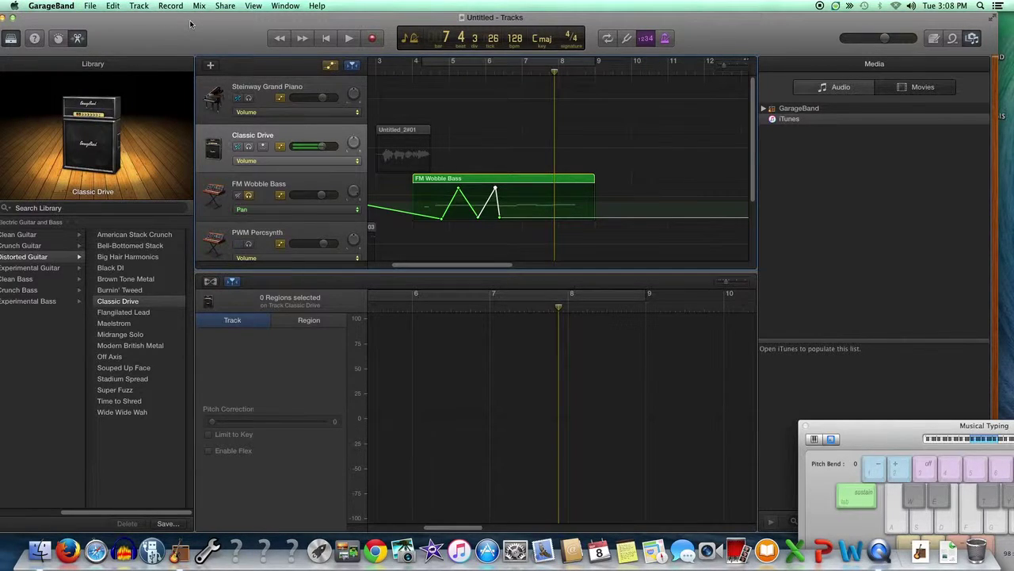